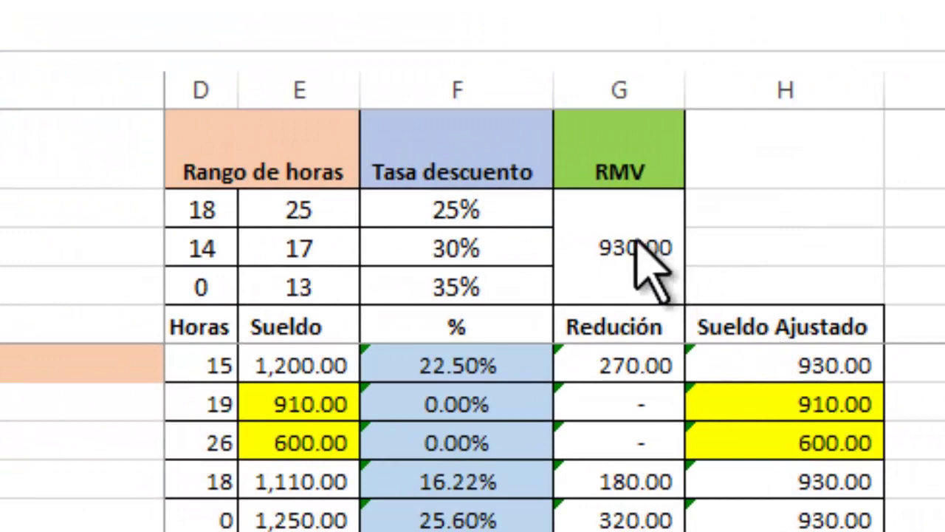
Apply the accounting number format with the S/ currency symbol to the merged RMV amount in cell G2.
{"action": "left_click", "coordinate": [644, 245]}
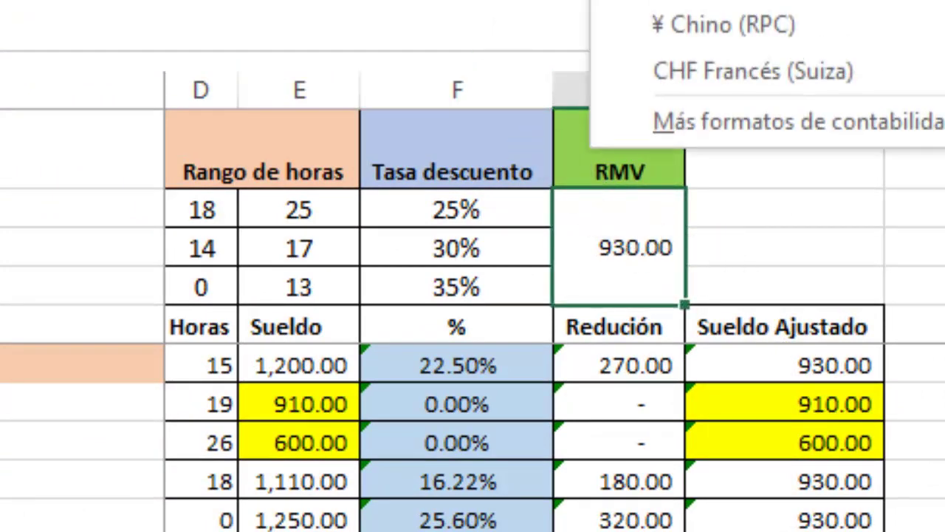
{"action": "left_click", "coordinate": [738, 4]}
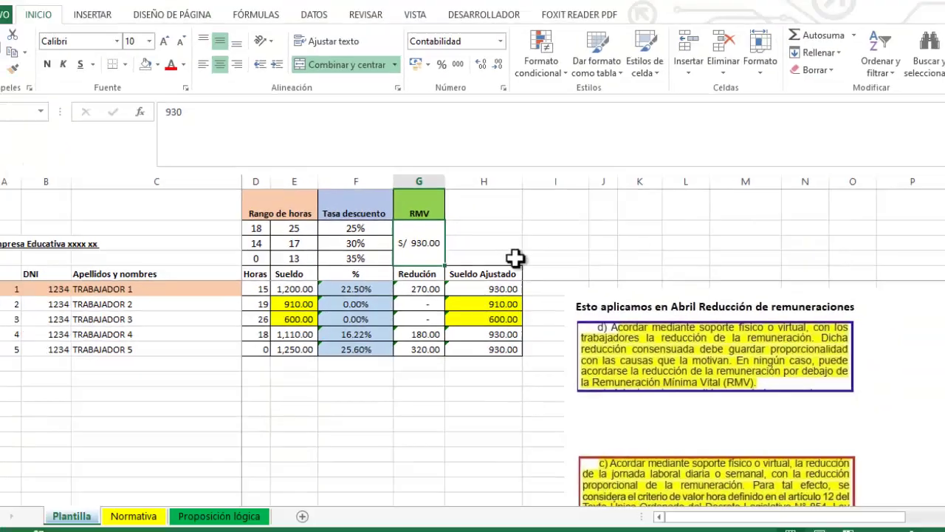
{"action": "left_click", "coordinate": [849, 247]}
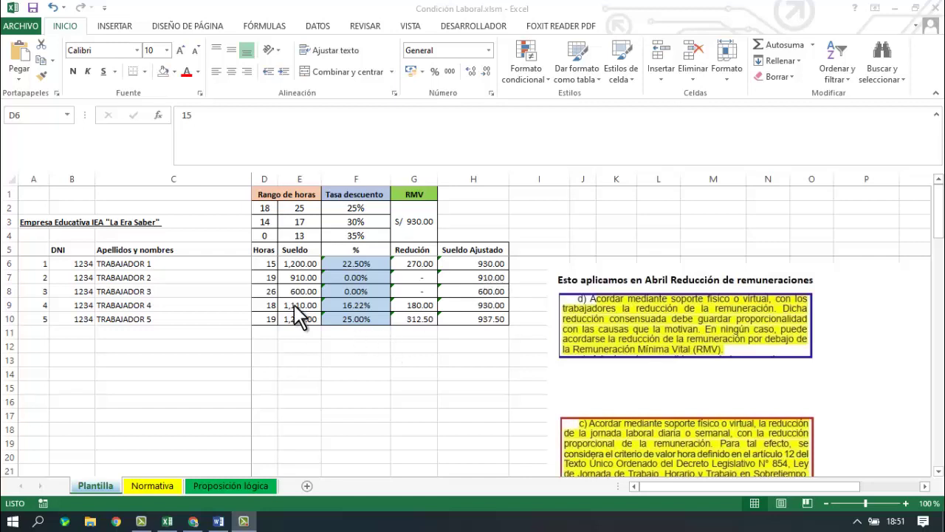
Examine the hour ranges, their discount rates, the RMV amount and the hours recorded for the five workers.
{"action": "left_click", "coordinate": [268, 264]}
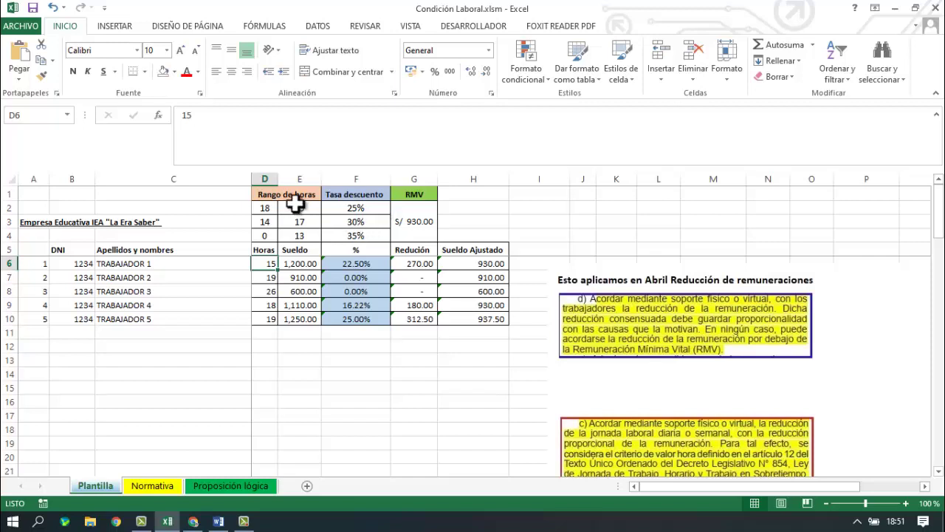
{"action": "left_click_drag", "start_coordinate": [263, 207], "coordinate": [295, 235]}
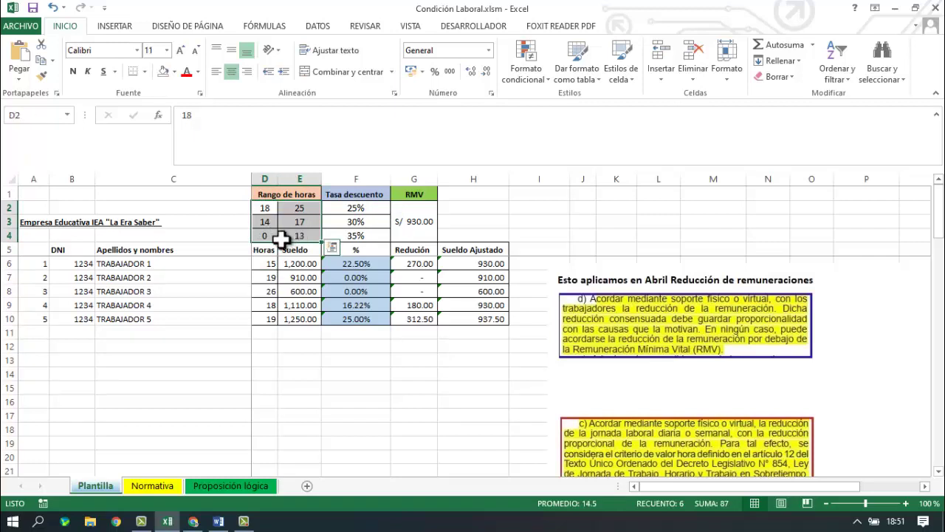
{"action": "left_click", "coordinate": [260, 236]}
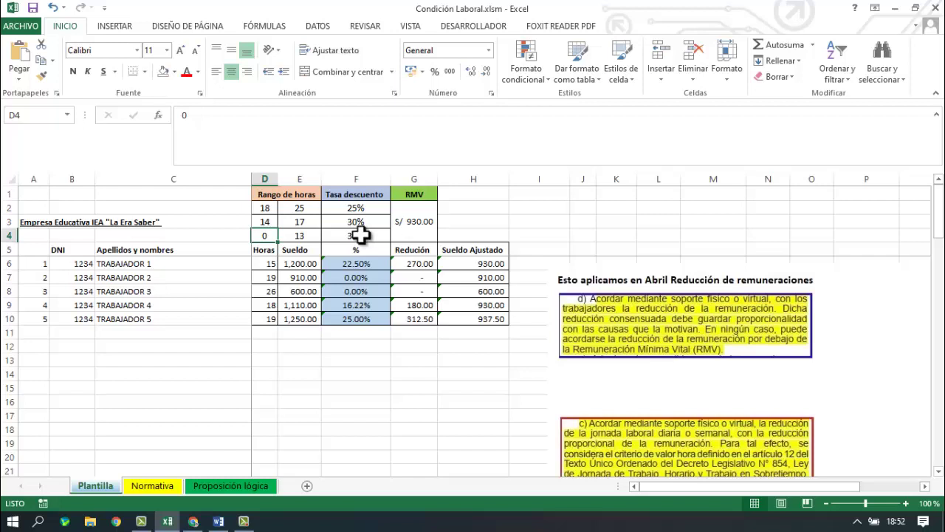
{"action": "left_click", "coordinate": [422, 212]}
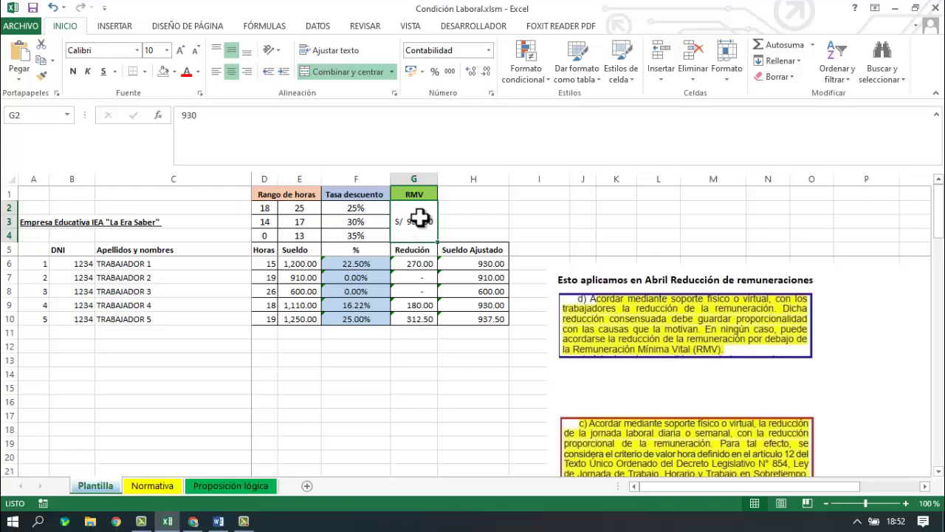
{"action": "left_click", "coordinate": [263, 207]}
{"action": "left_click", "coordinate": [303, 207]}
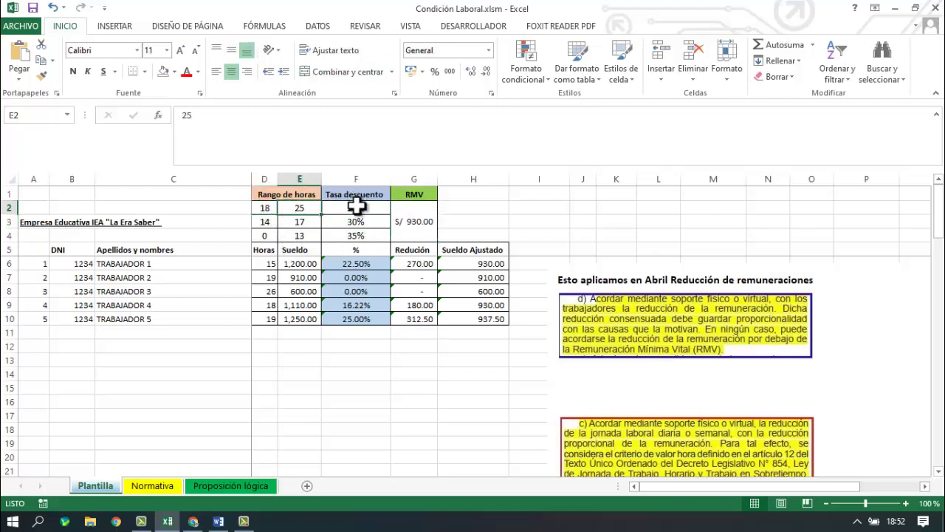
{"action": "left_click_drag", "start_coordinate": [356, 206], "coordinate": [358, 233]}
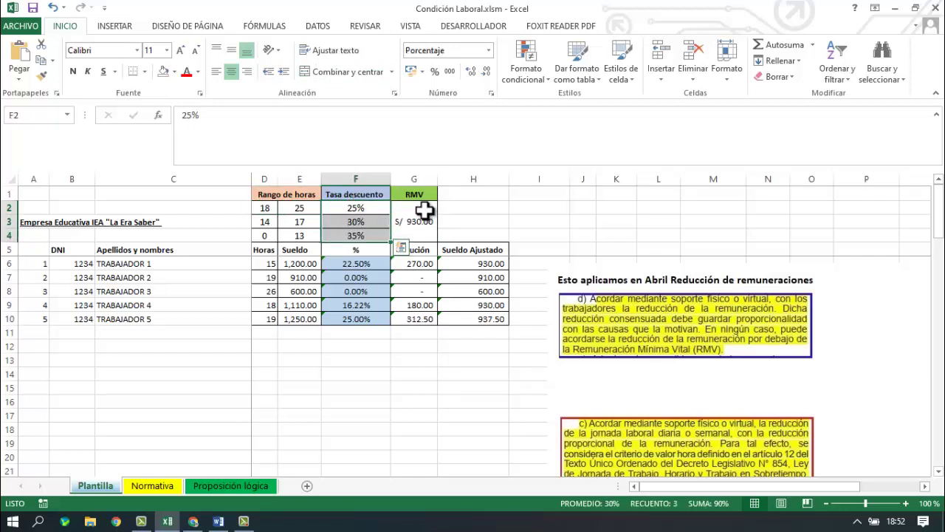
{"action": "left_click", "coordinate": [264, 262]}
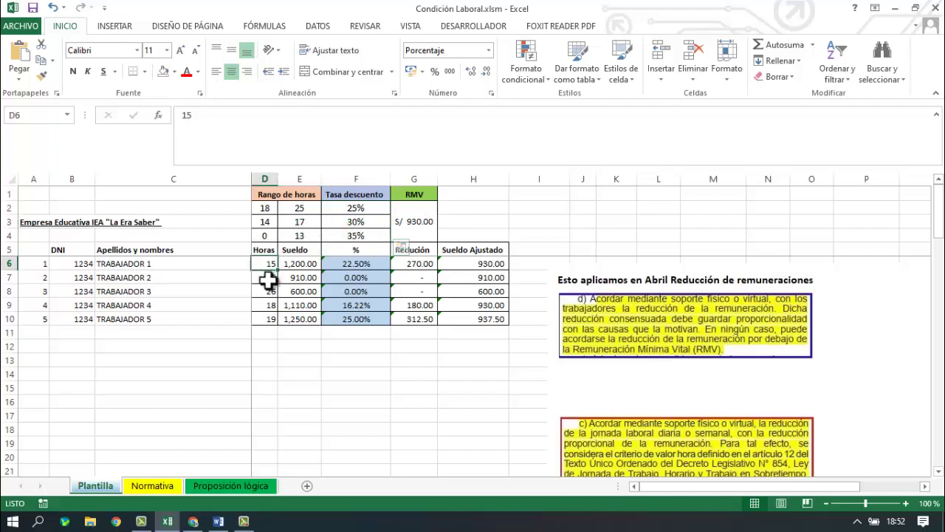
{"action": "left_click_drag", "start_coordinate": [267, 279], "coordinate": [268, 319]}
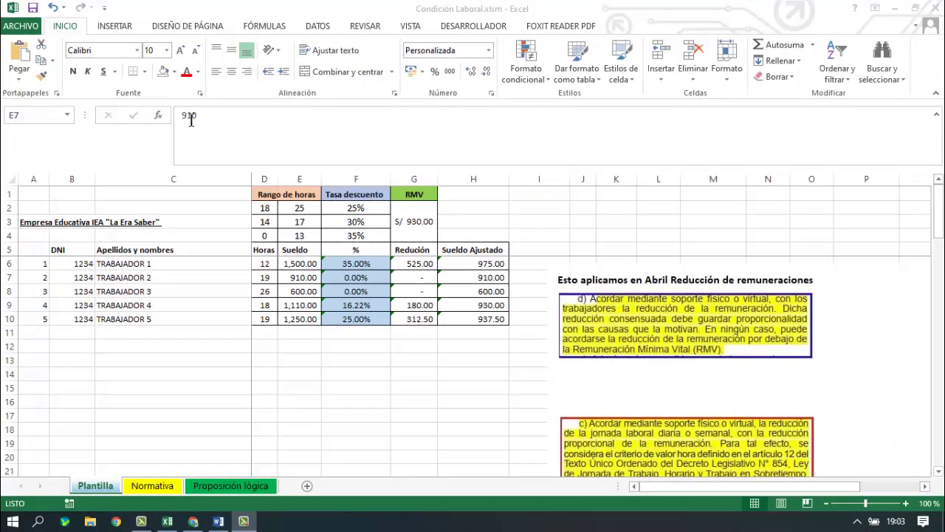
Review TRABAJADOR 1's hours, salary, percentage, reduction and adjusted salary against the lowest hour range and its discount rate.
{"action": "left_click", "coordinate": [147, 275]}
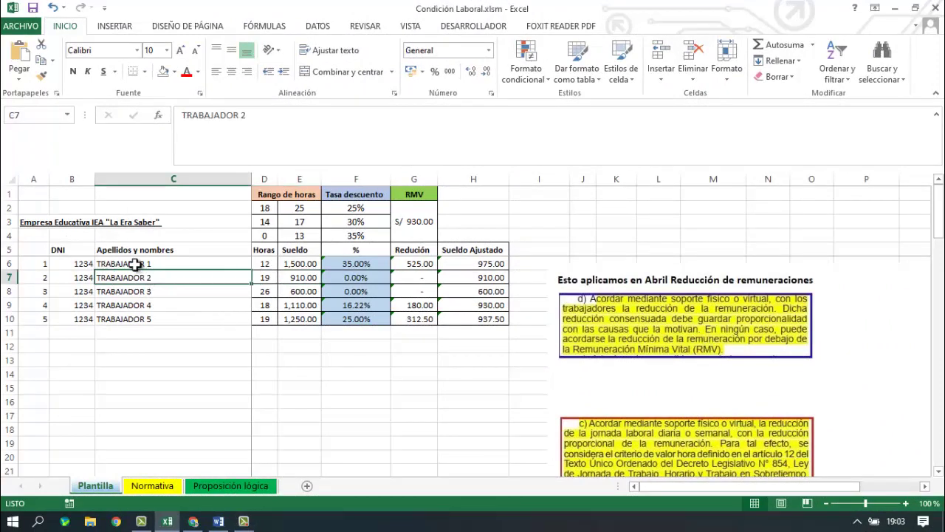
{"action": "left_click", "coordinate": [140, 264]}
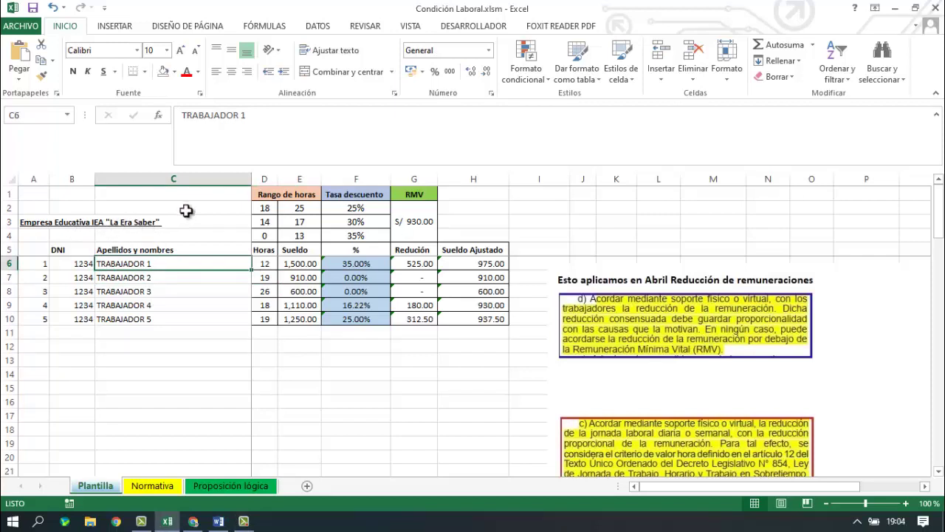
{"action": "left_click", "coordinate": [264, 268]}
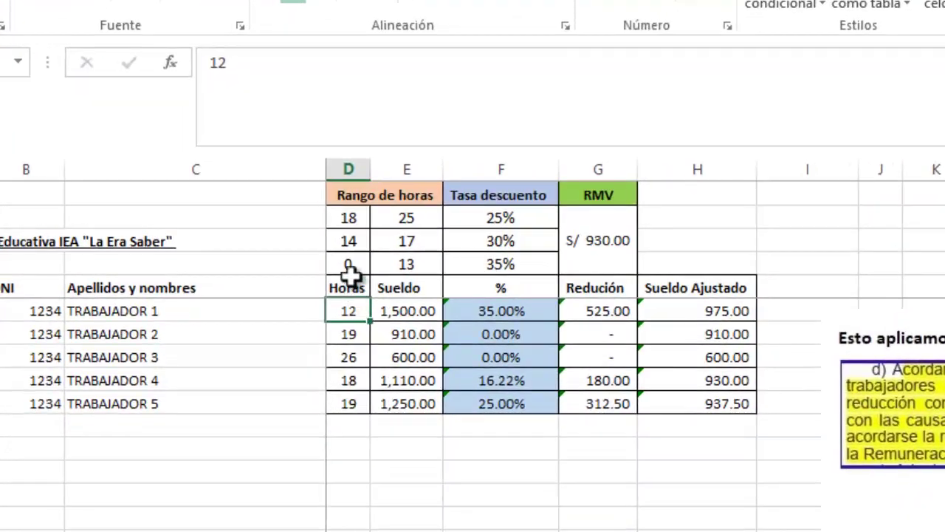
{"action": "left_click", "coordinate": [344, 266]}
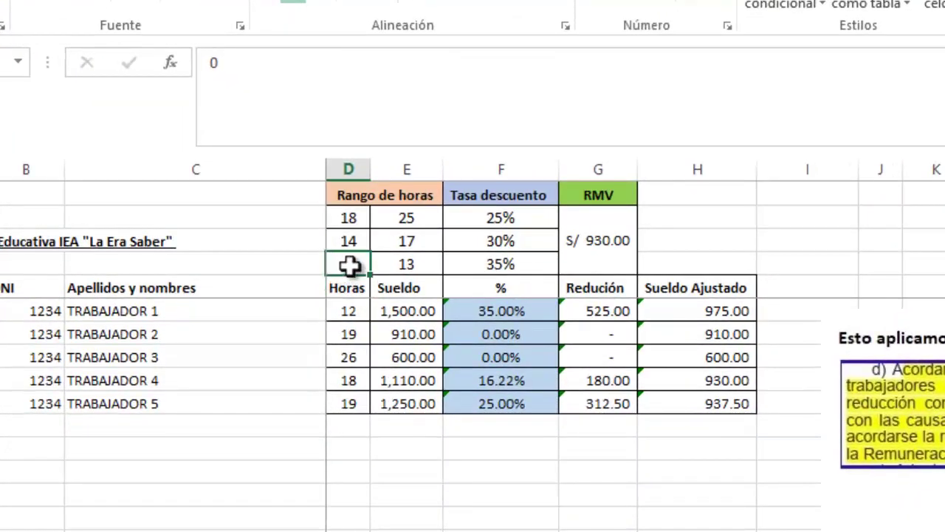
{"action": "left_click", "coordinate": [421, 266]}
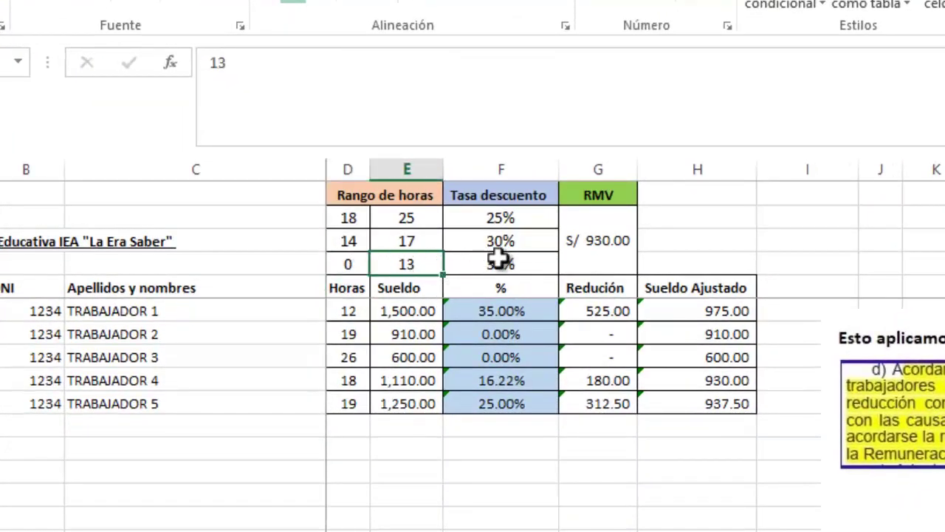
{"action": "left_click", "coordinate": [465, 263]}
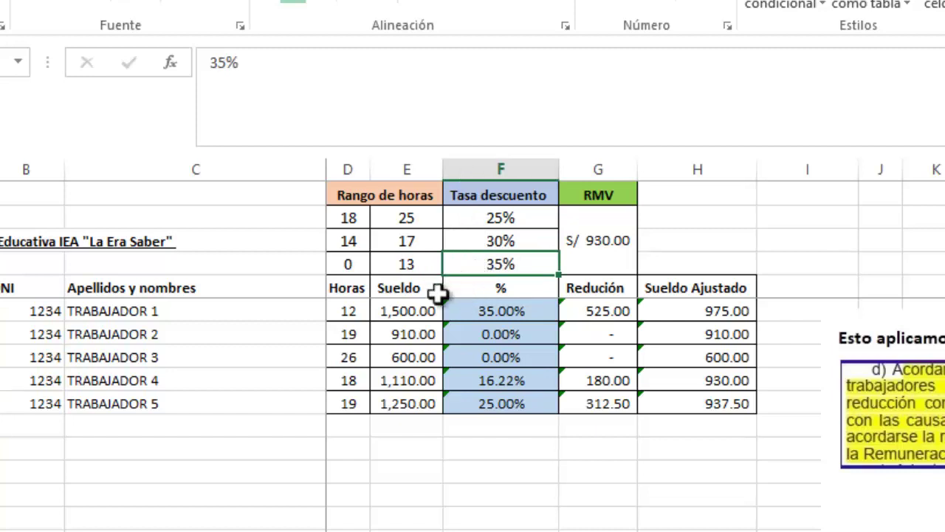
{"action": "left_click", "coordinate": [417, 317]}
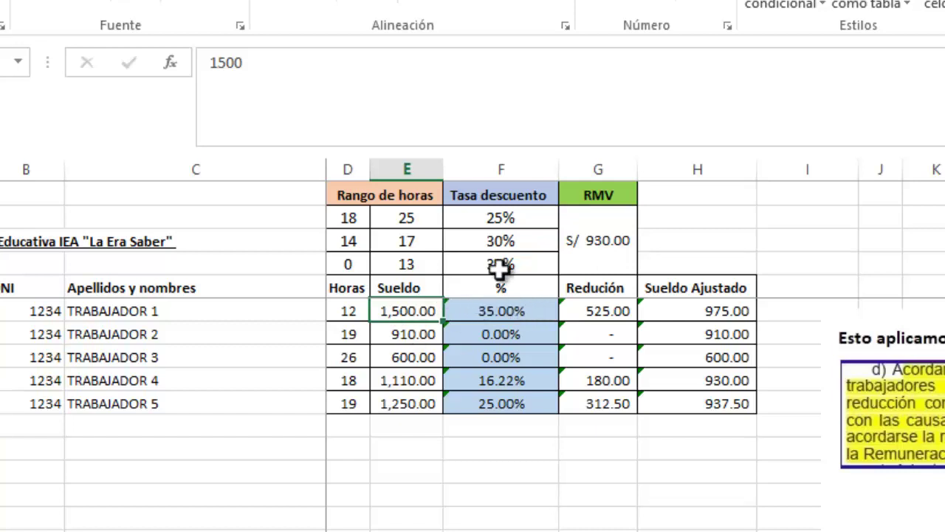
{"action": "left_click", "coordinate": [484, 311]}
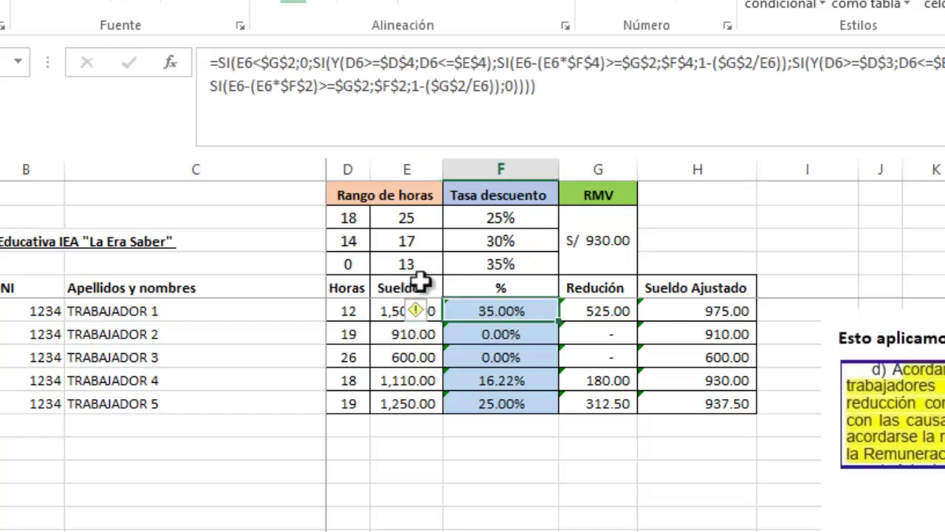
{"action": "left_click", "coordinate": [607, 311]}
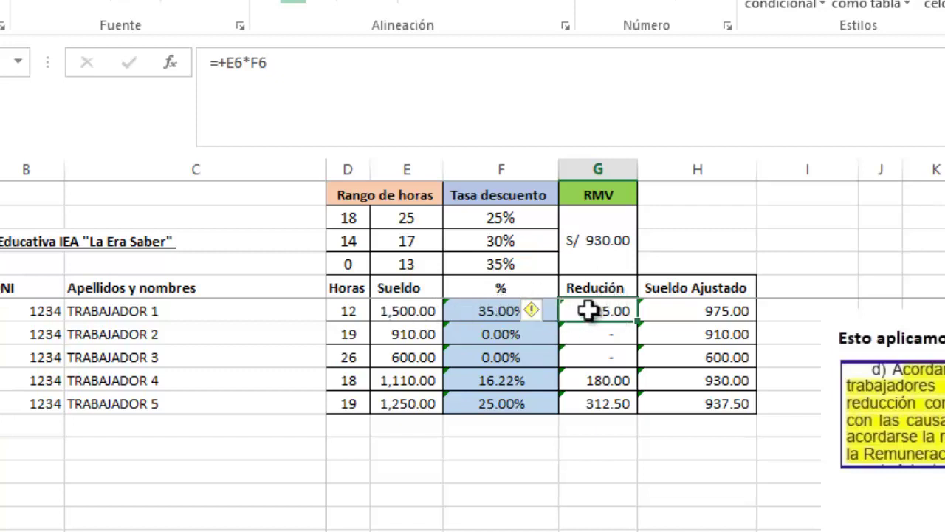
{"action": "left_click", "coordinate": [722, 311]}
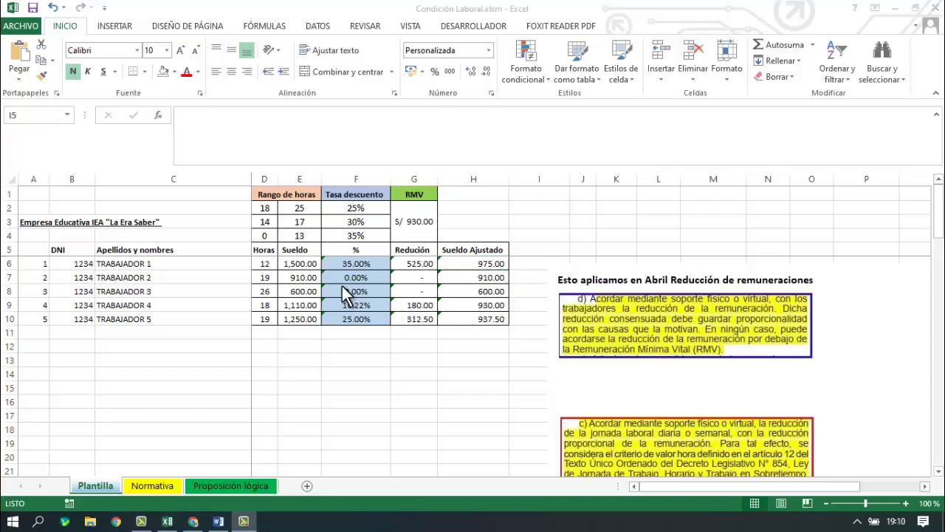
Set TRABAJADOR 1's salary in E6 to 1,000.
{"action": "left_click", "coordinate": [303, 263]}
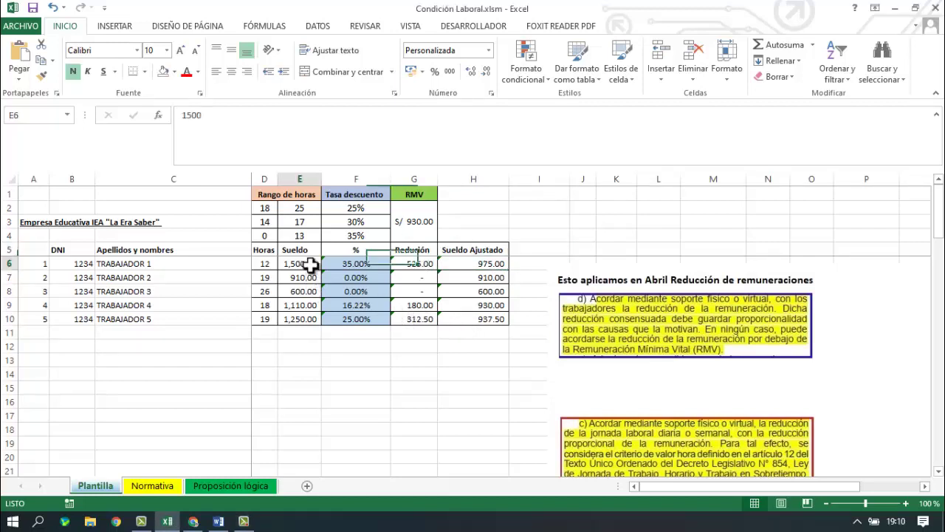
{"action": "type", "text": "1,"}
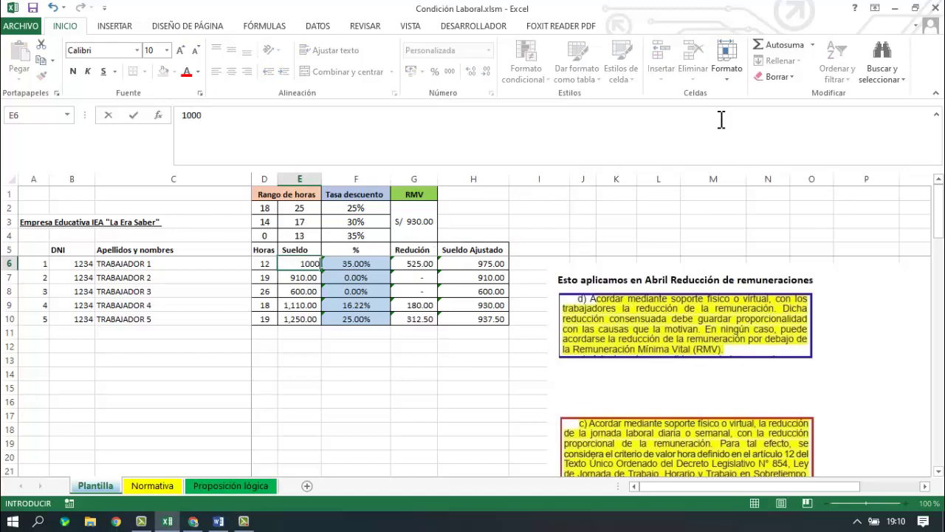
{"action": "type", "text": "000"}
{"action": "key", "text": "Return"}
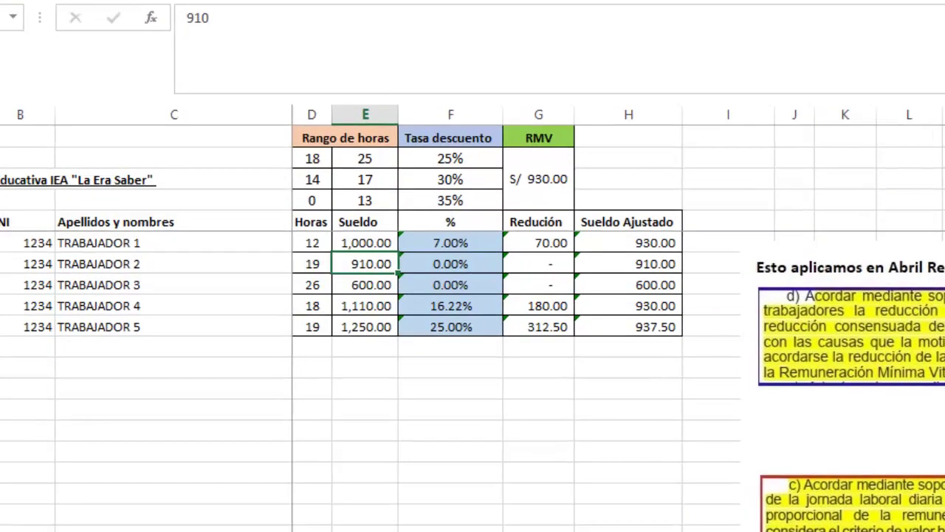
Examine TRABAJADOR 1's recalculated percentage, reduction and adjusted salary, and compare the hours with the lowest hour range and its rate.
{"action": "left_click", "coordinate": [365, 242]}
{"action": "left_click", "coordinate": [451, 242]}
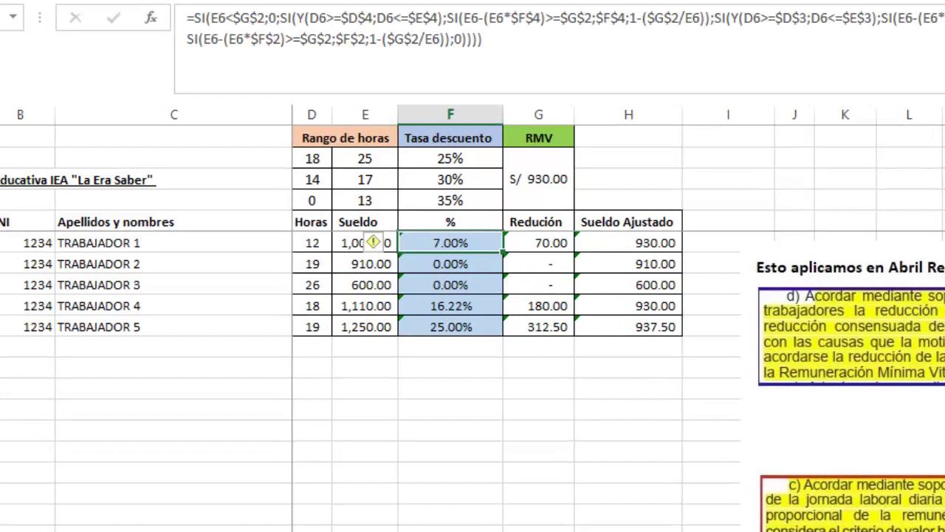
{"action": "left_click", "coordinate": [539, 242]}
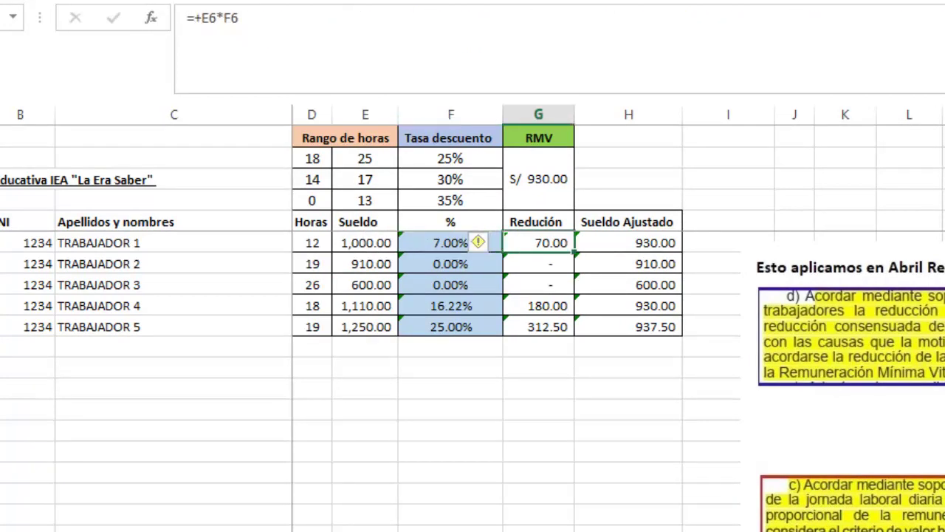
{"action": "left_click", "coordinate": [628, 243]}
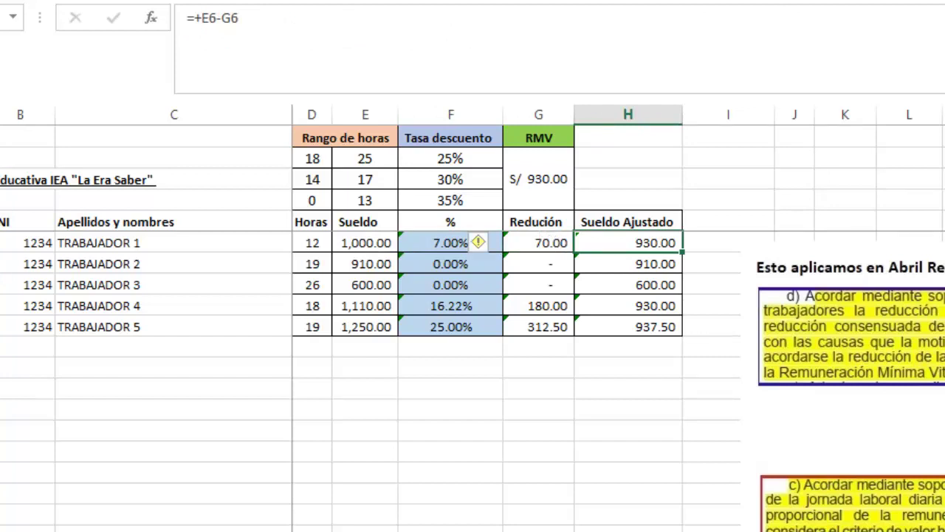
{"action": "key", "text": "Left"}
{"action": "key", "text": "Left"}
{"action": "key", "text": "Left"}
{"action": "key", "text": "Left"}
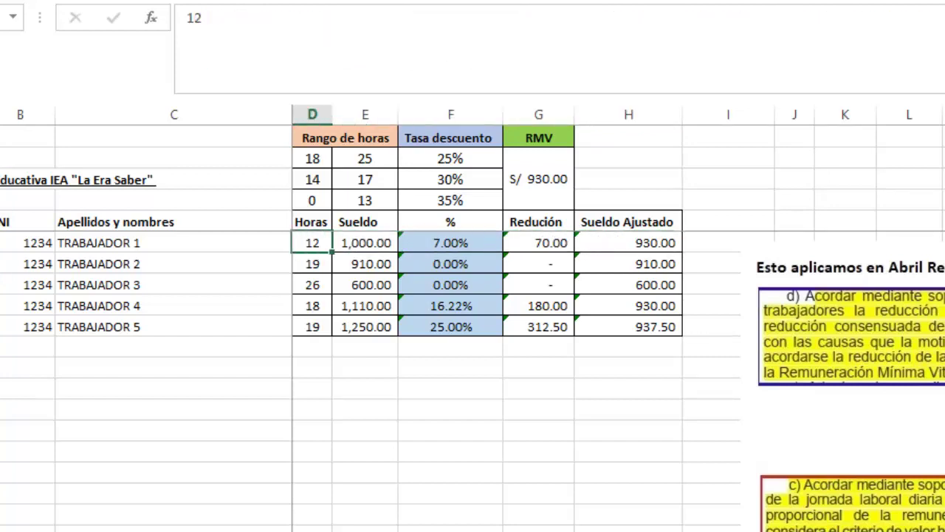
{"action": "key", "text": "Up"}
{"action": "key", "text": "Up"}
{"action": "key", "text": "Right"}
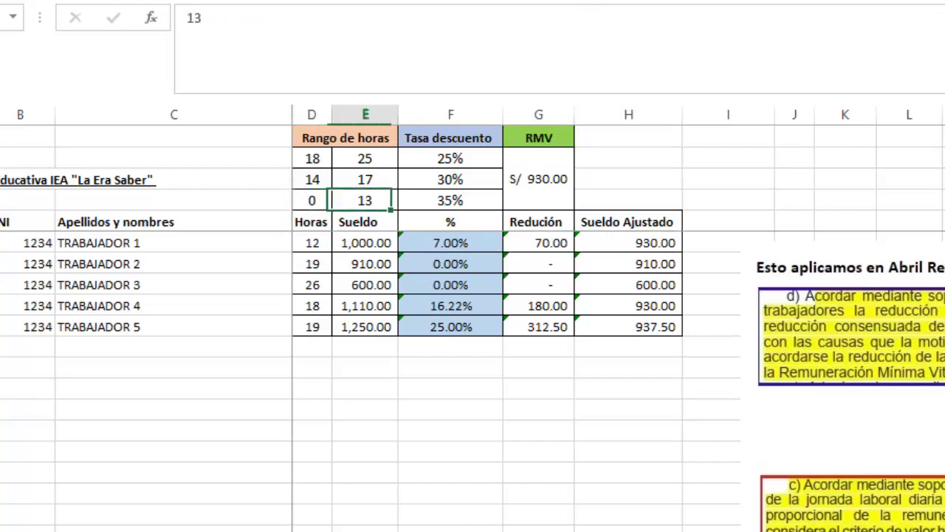
{"action": "key", "text": "Right"}
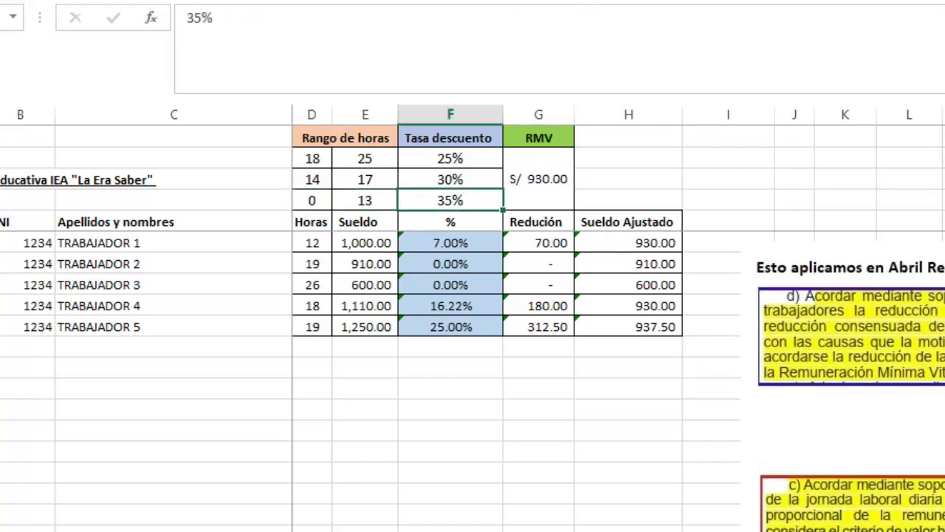
Enter a trial salary of 1,000 in E13 and a discount rate of 35% in F13, below the worker table.
{"action": "key", "text": "Down"}
{"action": "key", "text": "Down"}
{"action": "key", "text": "Down"}
{"action": "key", "text": "Down"}
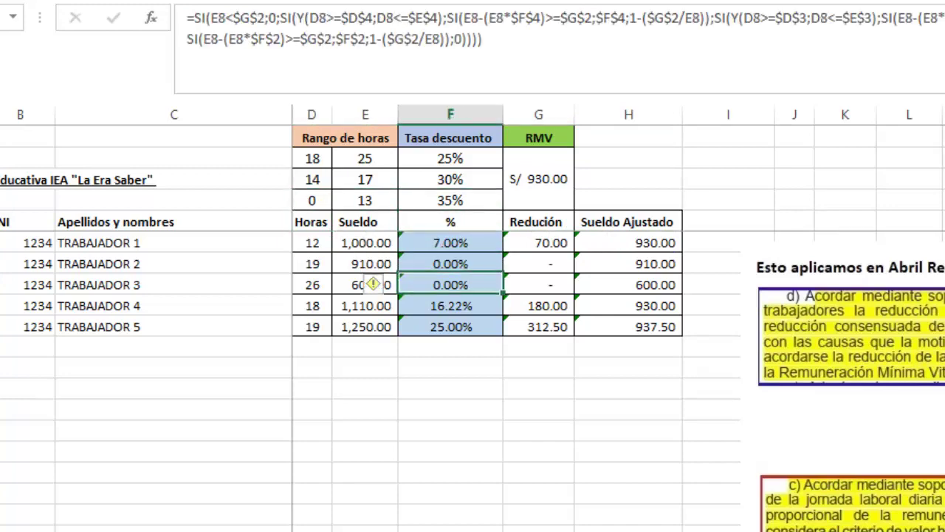
{"action": "key", "text": "Down"}
{"action": "key", "text": "Down"}
{"action": "key", "text": "Down"}
{"action": "key", "text": "Down"}
{"action": "key", "text": "Left"}
{"action": "key", "text": "Down"}
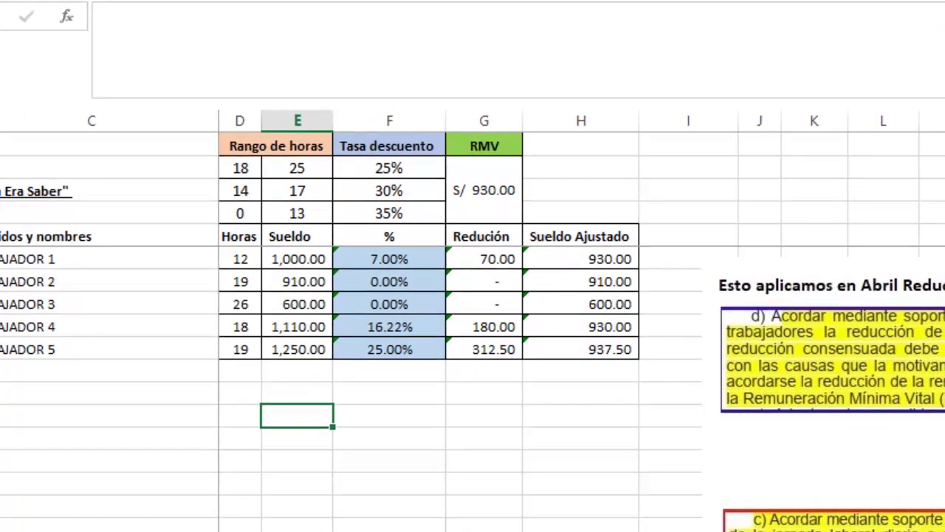
{"action": "type", "text": "1,000"}
{"action": "key", "text": "Tab"}
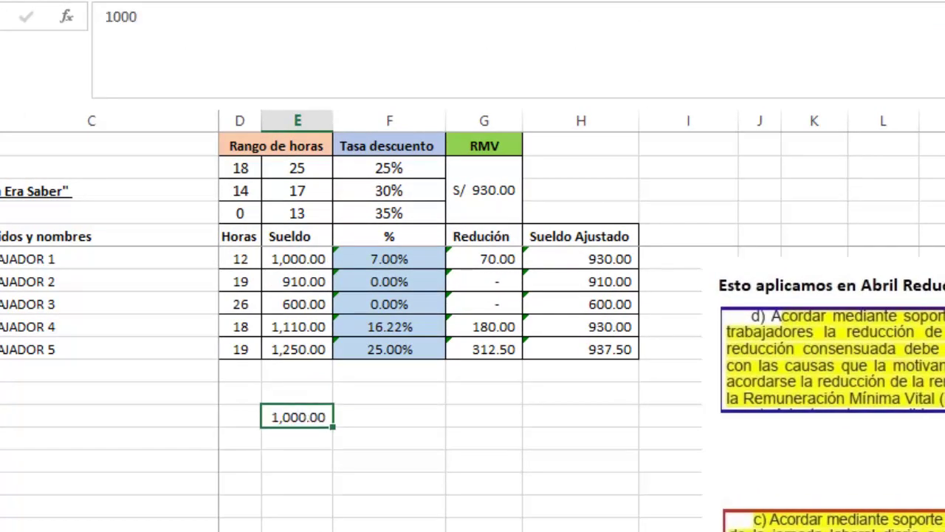
{"action": "type", "text": "35"}
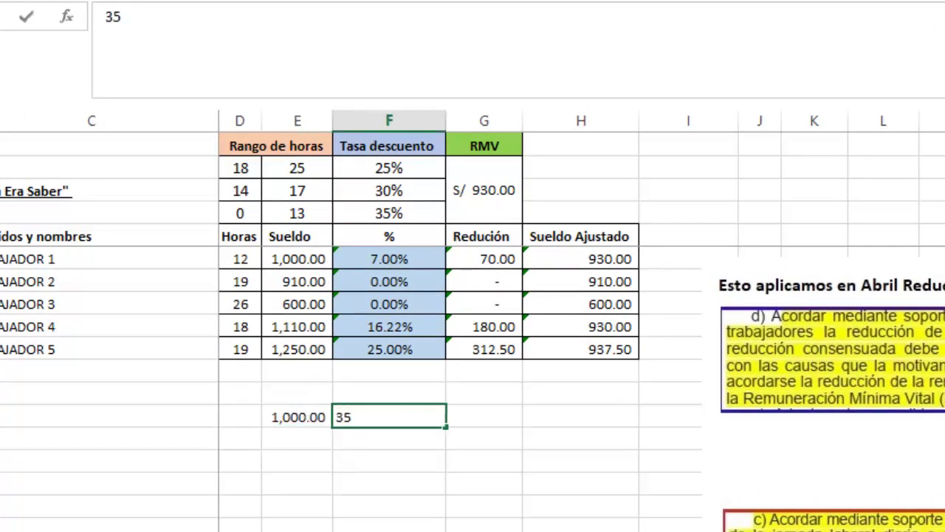
{"action": "type", "text": "%"}
{"action": "key", "text": "Return"}
{"action": "left_click", "coordinate": [483, 416]}
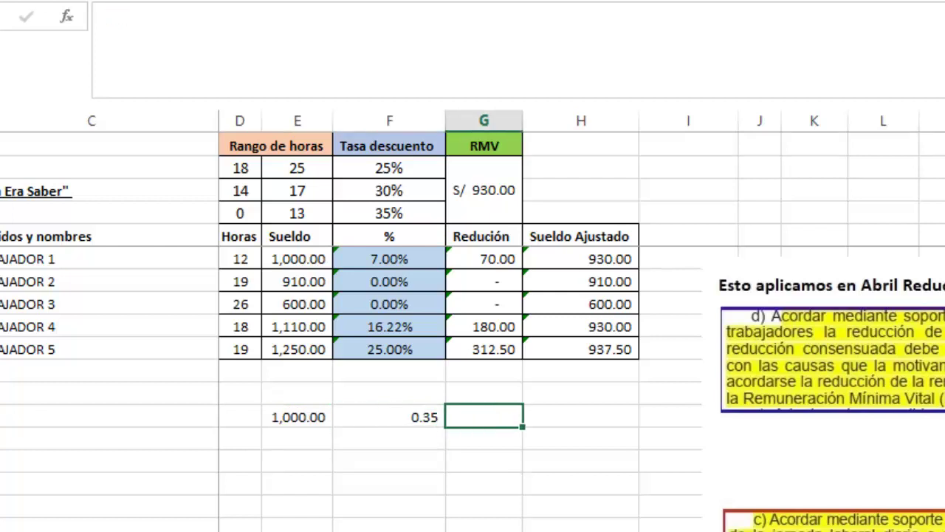
Calculate the trial reduction in G13 by multiplying the salary in E13 by the discount rate in F13.
{"action": "type", "text": "+"}
{"action": "key", "text": "Left"}
{"action": "key", "text": "Left"}
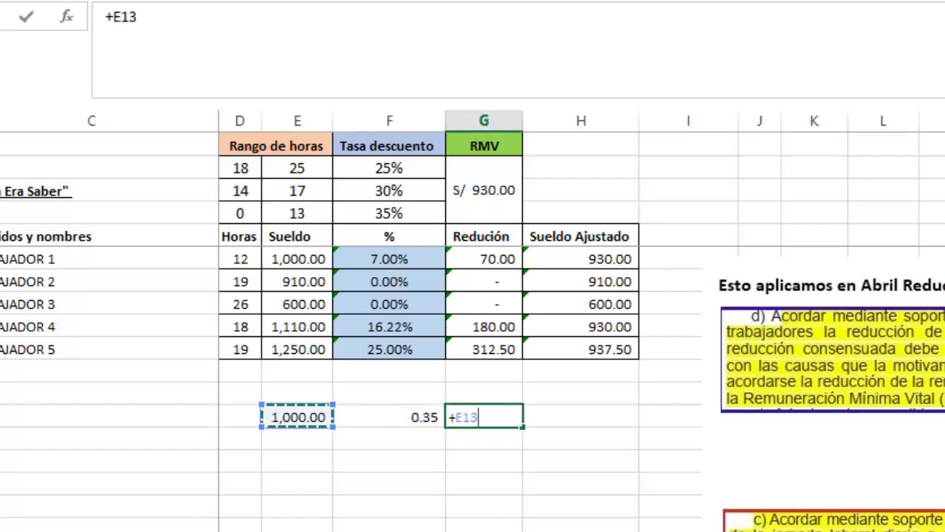
{"action": "type", "text": "*"}
{"action": "key", "text": "Left"}
{"action": "key", "text": "Return"}
Calculate the trial adjusted salary in H13 by subtracting the reduction in G13 from the salary in E13.
{"action": "left_click", "coordinate": [580, 416]}
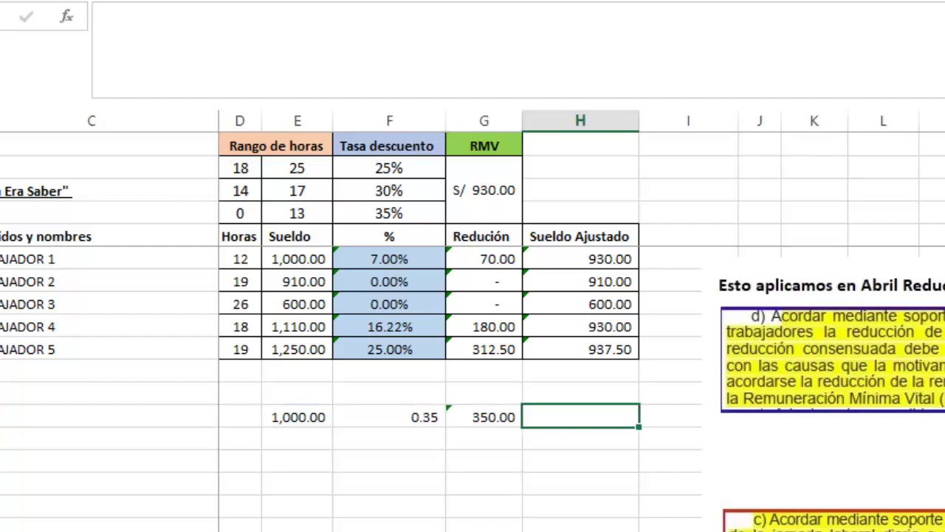
{"action": "type", "text": "+"}
{"action": "key", "text": "Left"}
{"action": "key", "text": "Left"}
{"action": "key", "text": "Left"}
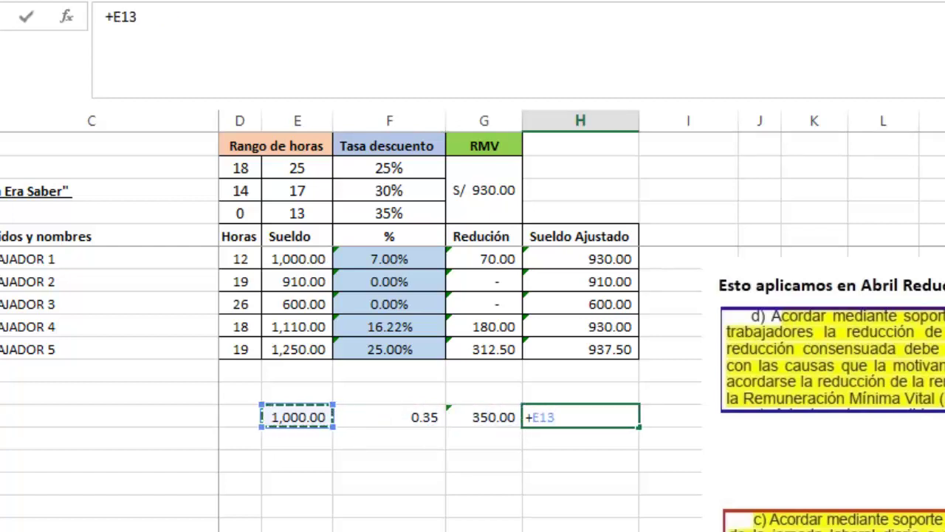
{"action": "type", "text": "-"}
{"action": "key", "text": "Left"}
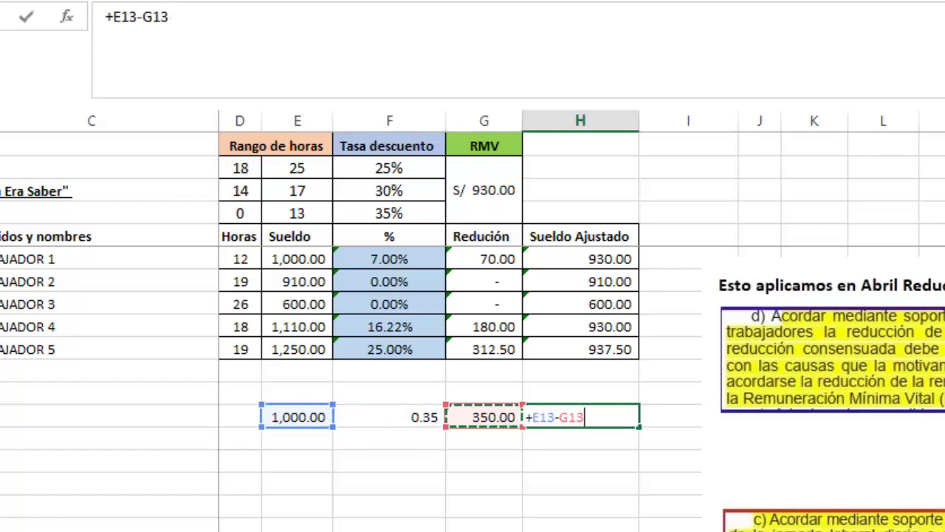
{"action": "key", "text": "Return"}
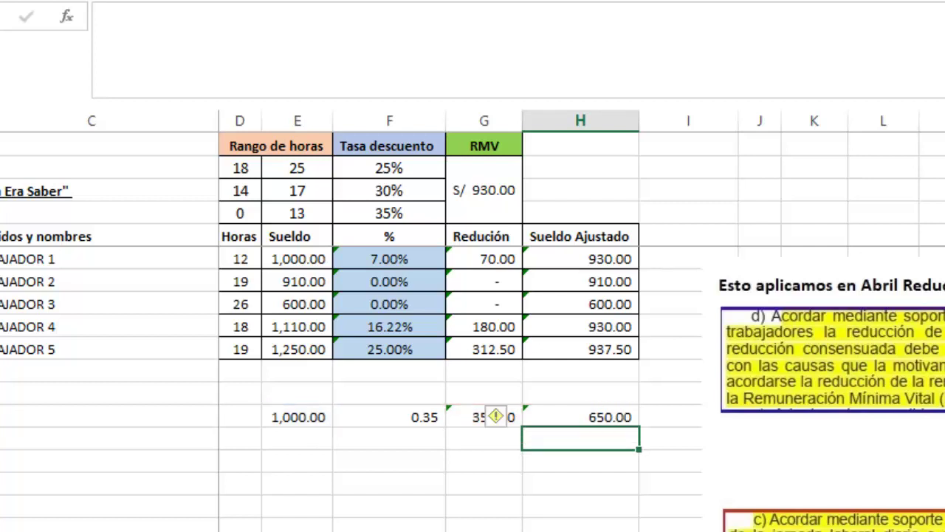
Review the trial row's salary, discount rate, reduction and adjusted salary in E13:H13.
{"action": "key", "text": "Up"}
{"action": "key", "text": "Left"}
{"action": "key", "text": "Left"}
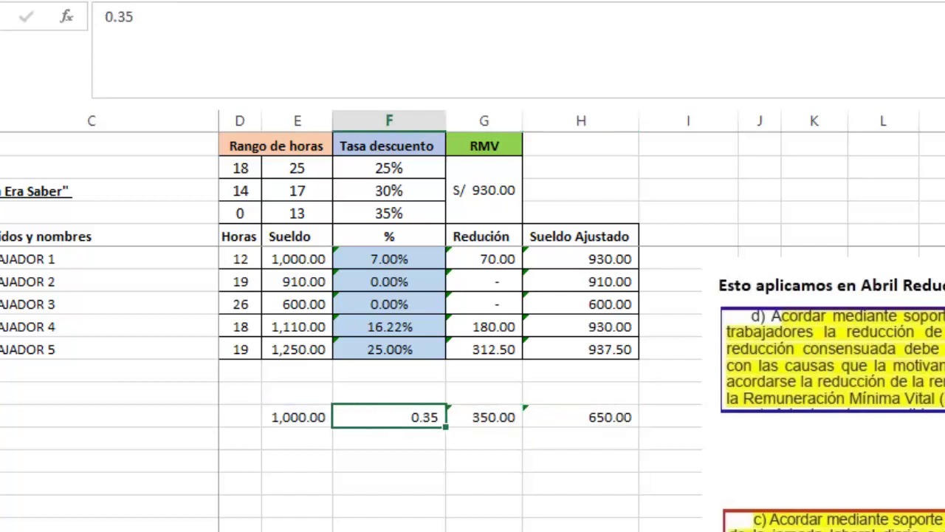
{"action": "key", "text": "Right"}
{"action": "key", "text": "Right"}
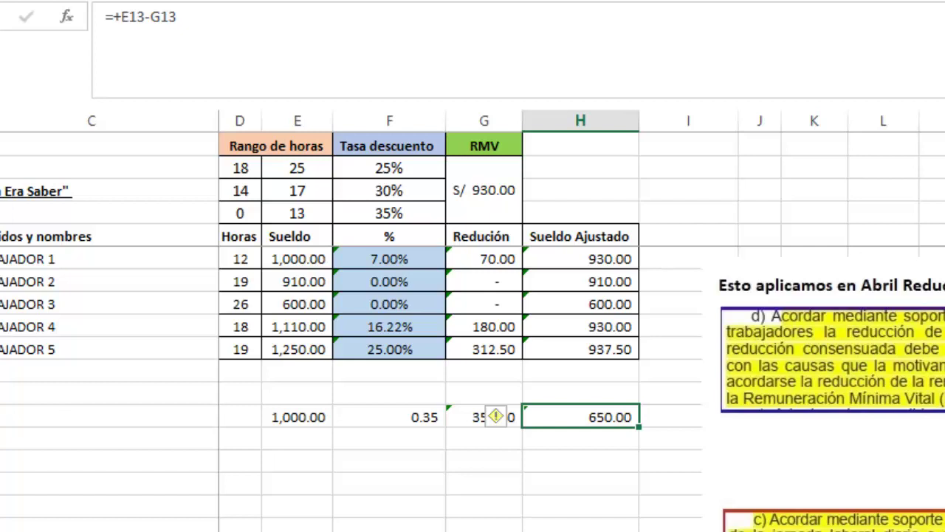
{"action": "left_click_drag", "start_coordinate": [583, 417], "coordinate": [244, 416]}
{"action": "left_click", "coordinate": [668, 417]}
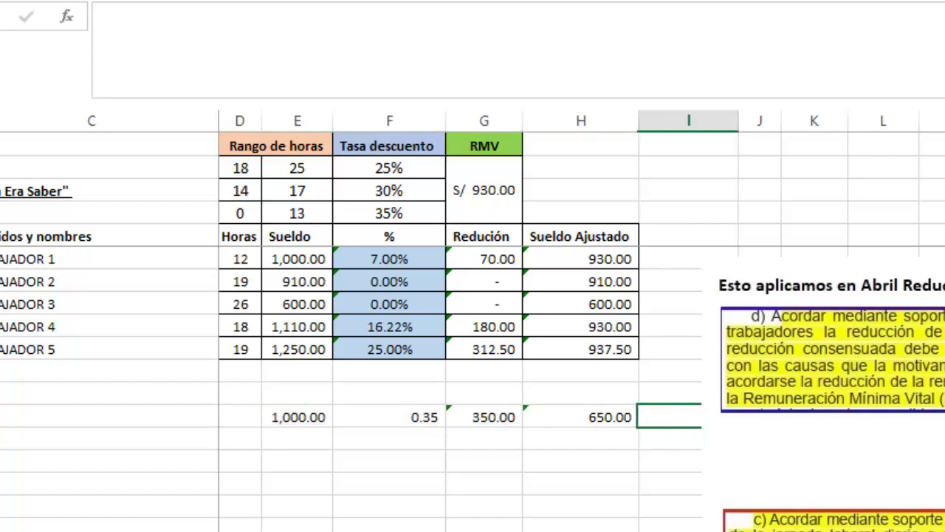
Compare the trial result with TRABAJADOR 1's reduction and adjusted salary in the worker table.
{"action": "key", "text": "Up"}
{"action": "key", "text": "Up"}
{"action": "key", "text": "Left"}
{"action": "key", "text": "Up"}
{"action": "key", "text": "Up"}
{"action": "key", "text": "Up"}
{"action": "key", "text": "Up"}
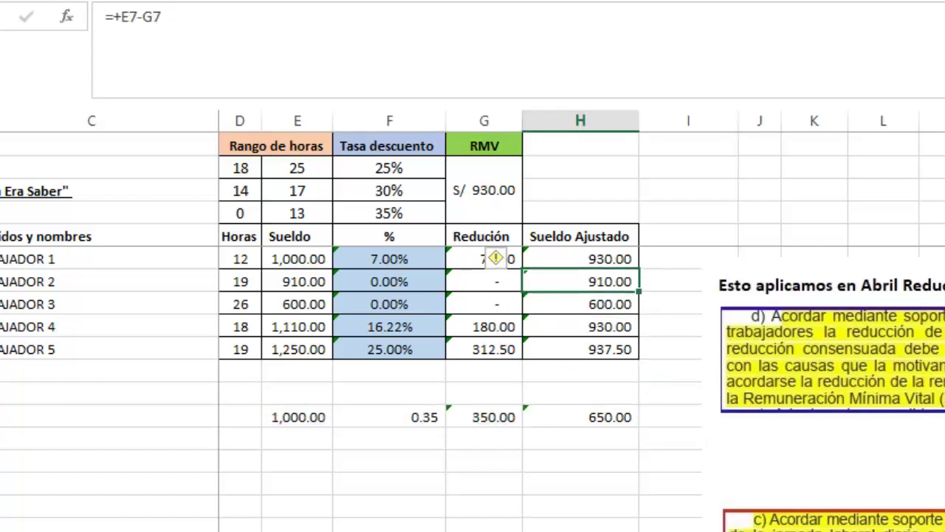
{"action": "key", "text": "Up"}
{"action": "key", "text": "Up"}
{"action": "key", "text": "Left"}
{"action": "key", "text": "Down"}
{"action": "key", "text": "Right"}
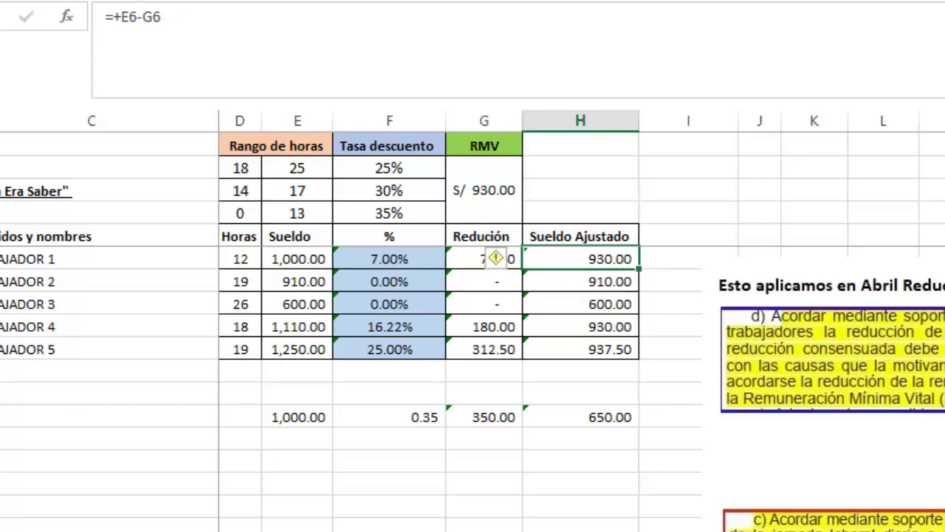
Set TRABAJADOR 1's salary in E6 to 1,500.
{"action": "key", "text": "Left"}
{"action": "key", "text": "Left"}
{"action": "key", "text": "Left"}
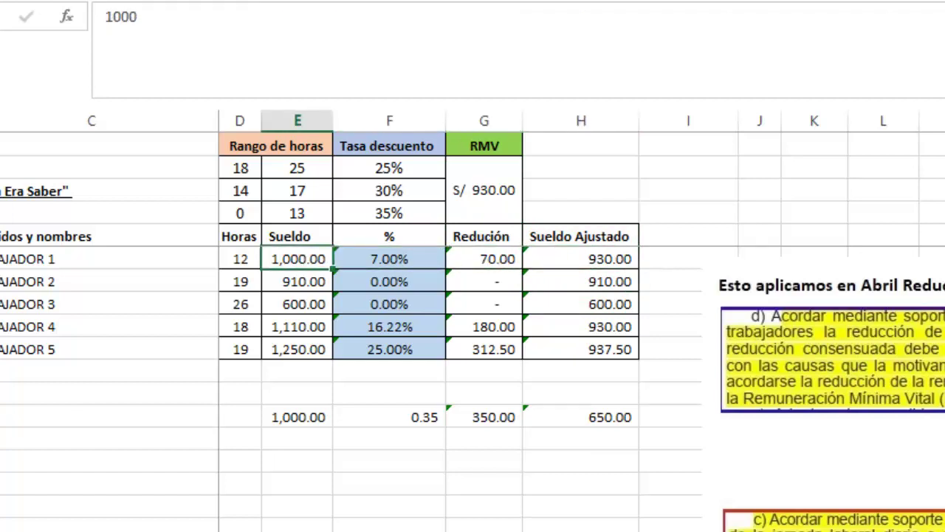
{"action": "type", "text": "1500"}
{"action": "key", "text": "Return"}
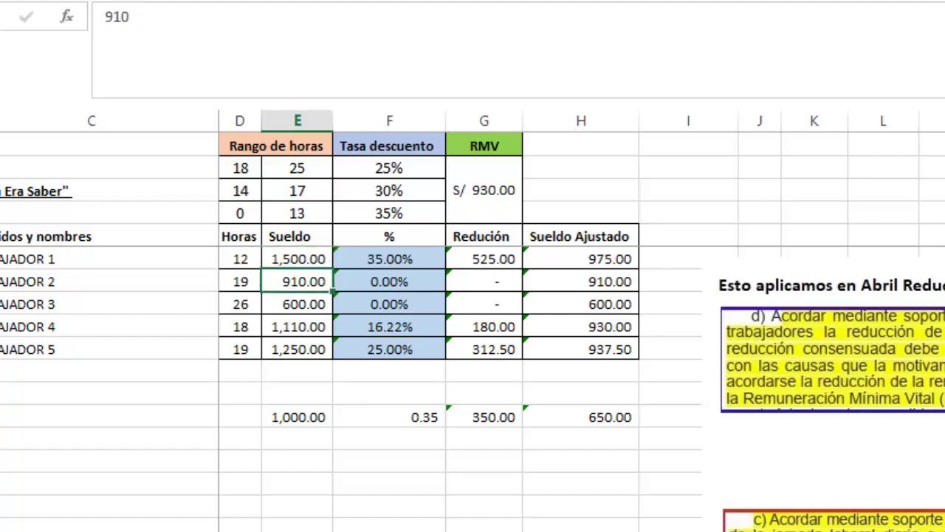
Examine how TRABAJADOR 1's reduction, adjusted salary and percentage are recalculated in row 6 for the new salary.
{"action": "key", "text": "Up"}
{"action": "key", "text": "Right"}
{"action": "key", "text": "Right"}
{"action": "key", "text": "Up"}
{"action": "key", "text": "Down"}
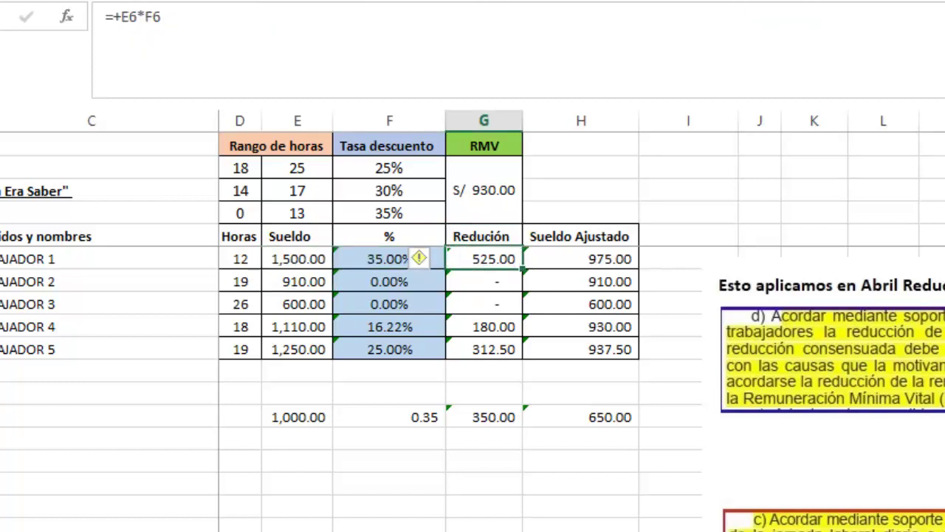
{"action": "key", "text": "Right"}
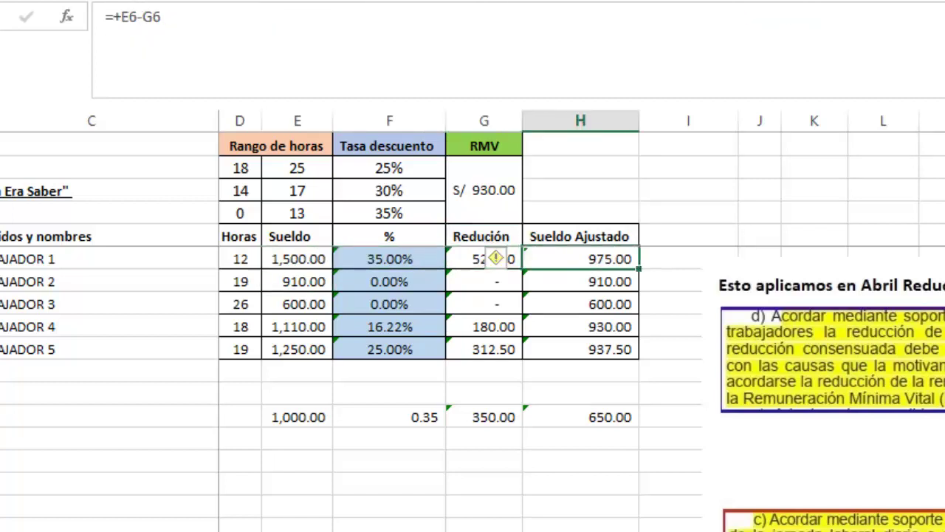
{"action": "left_click", "coordinate": [484, 259]}
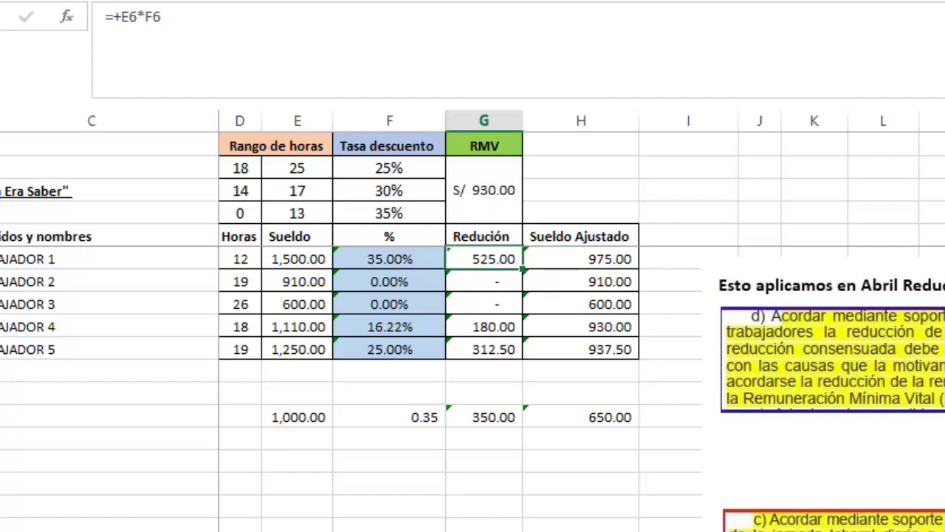
{"action": "left_click", "coordinate": [390, 259]}
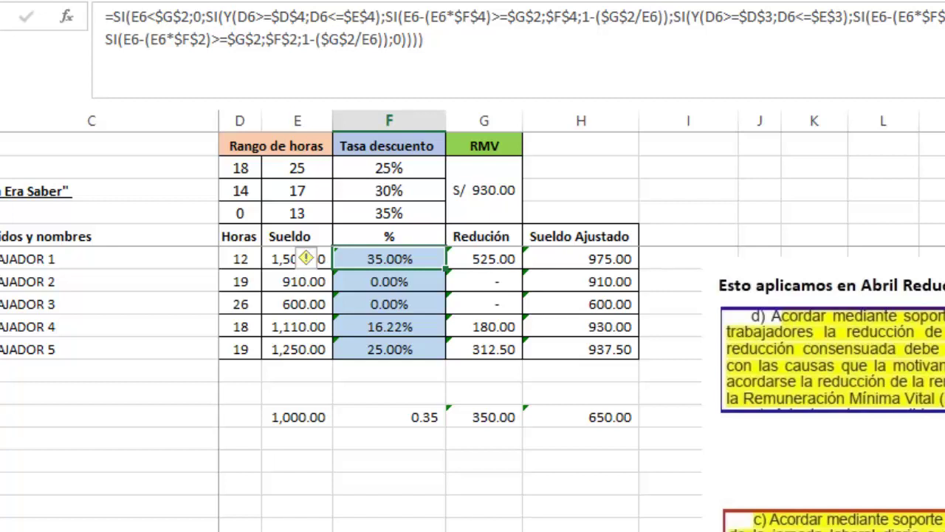
Check TRABAJADOR 1's percentage against the 0 to 13 hour range and its discount rate, tracing the salary through to the adjusted salary.
{"action": "left_click", "coordinate": [390, 236]}
{"action": "left_click", "coordinate": [240, 214]}
{"action": "left_click", "coordinate": [297, 213]}
{"action": "left_click", "coordinate": [389, 191]}
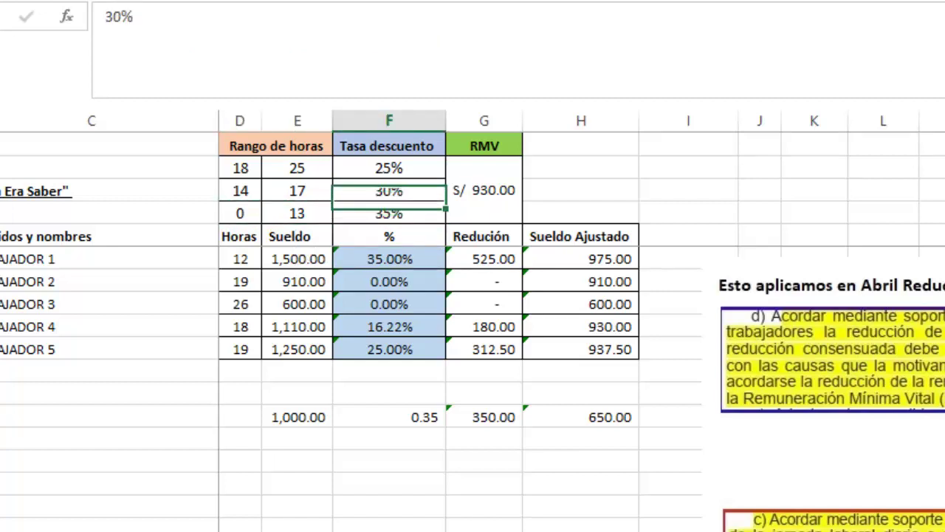
{"action": "left_click", "coordinate": [390, 213]}
{"action": "left_click", "coordinate": [389, 237]}
{"action": "left_click", "coordinate": [390, 259]}
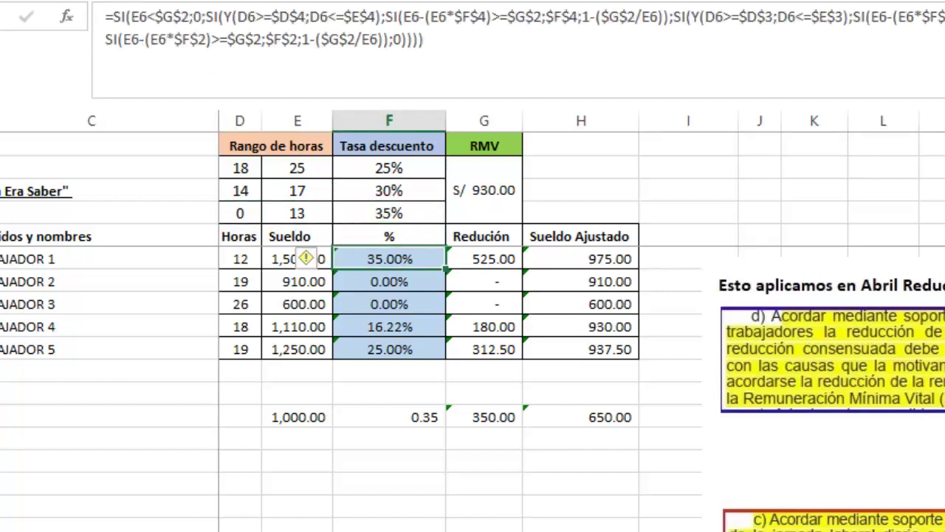
{"action": "left_click", "coordinate": [306, 257]}
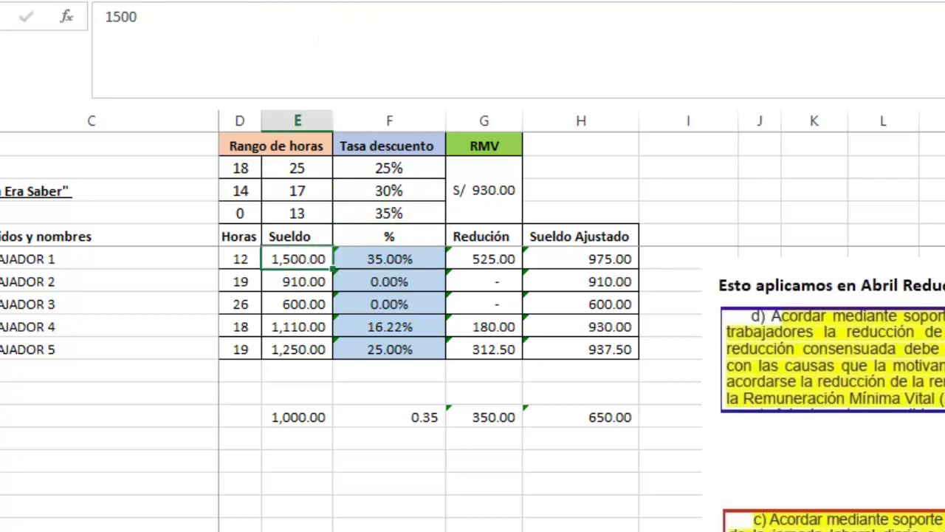
{"action": "left_click", "coordinate": [390, 259]}
{"action": "left_click", "coordinate": [484, 259]}
{"action": "left_click", "coordinate": [581, 259]}
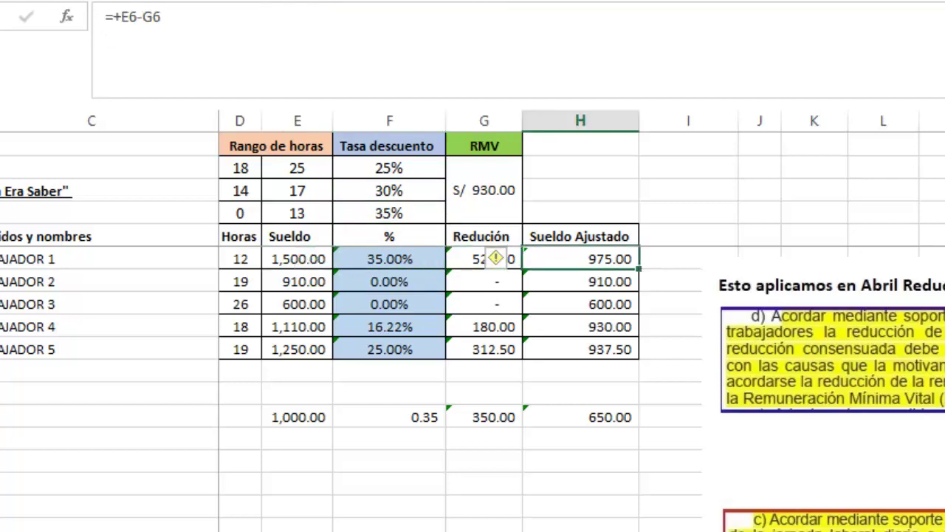
Revisit the trial row's discount rate and adjusted salary in row 13 to contrast them with the worker table.
{"action": "key", "text": "Down"}
{"action": "key", "text": "Down"}
{"action": "key", "text": "Down"}
{"action": "key", "text": "Down"}
{"action": "key", "text": "Down"}
{"action": "key", "text": "Down"}
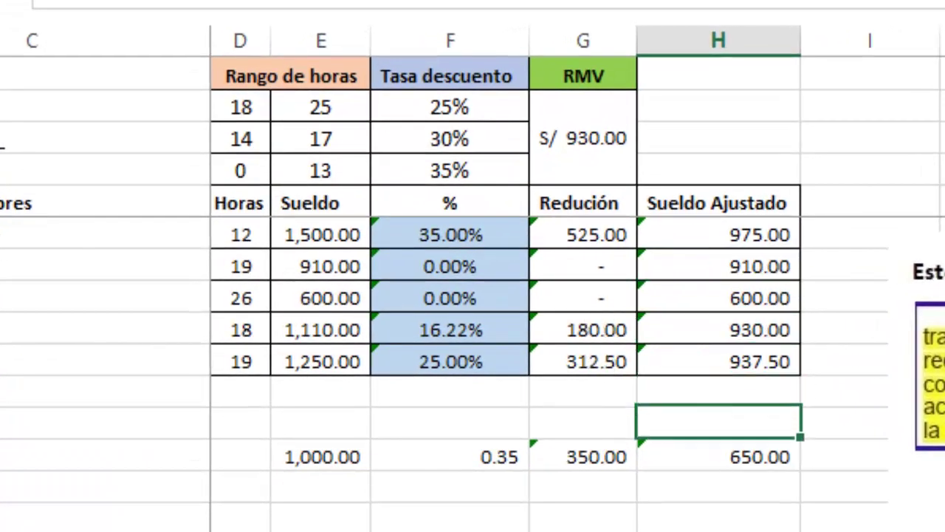
{"action": "key", "text": "Left"}
{"action": "key", "text": "Left"}
{"action": "key", "text": "Up"}
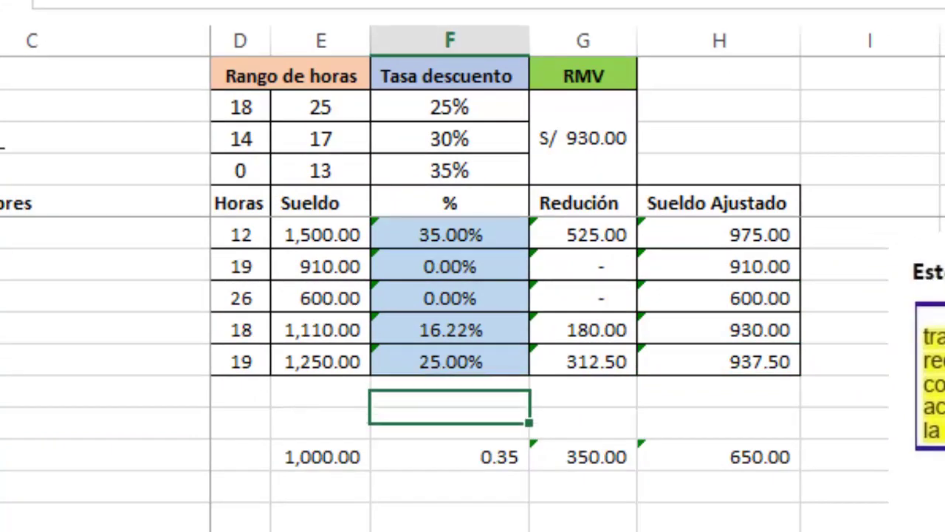
{"action": "key", "text": "Down"}
{"action": "key", "text": "Down"}
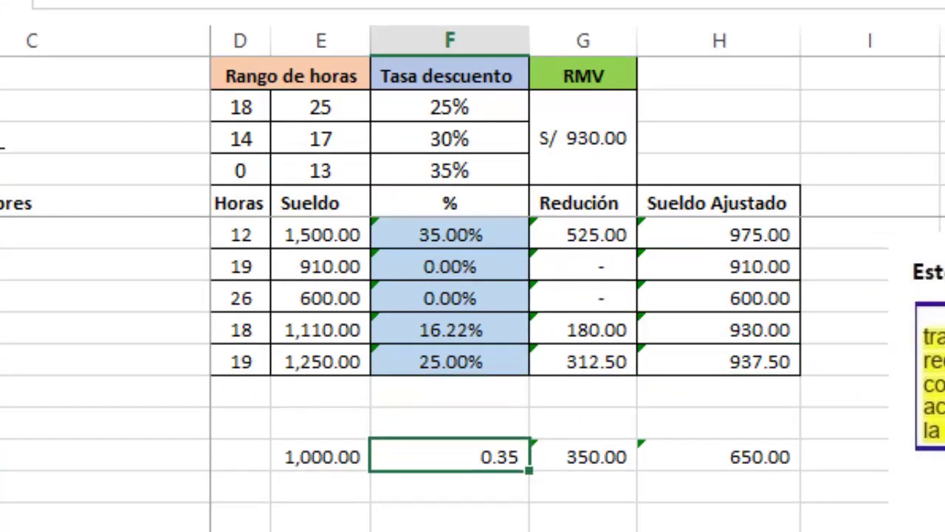
{"action": "key", "text": "Right"}
{"action": "key", "text": "Right"}
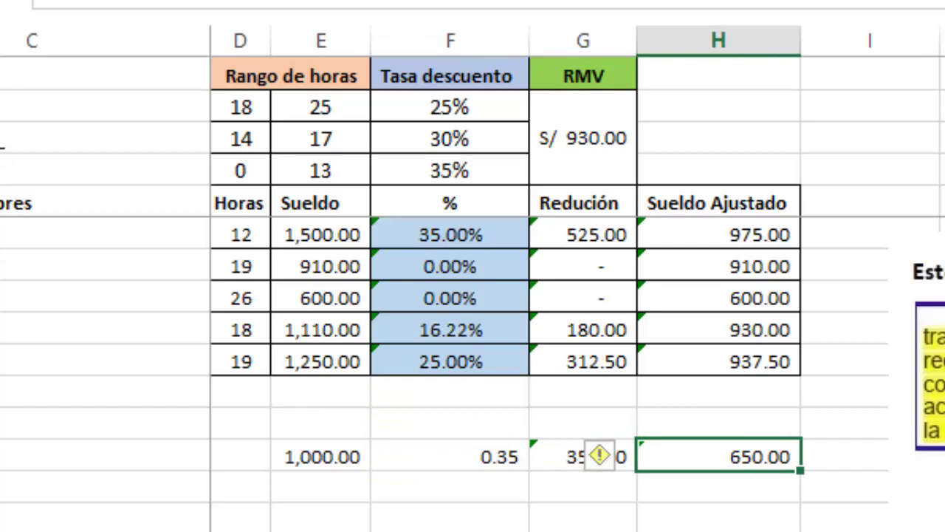
Go back over TRABAJADOR 1's adjusted salary, percentage and reduction in row 6.
{"action": "key", "text": "Up"}
{"action": "key", "text": "Up"}
{"action": "key", "text": "Up"}
{"action": "key", "text": "Up"}
{"action": "key", "text": "Up"}
{"action": "key", "text": "Up"}
{"action": "key", "text": "Up"}
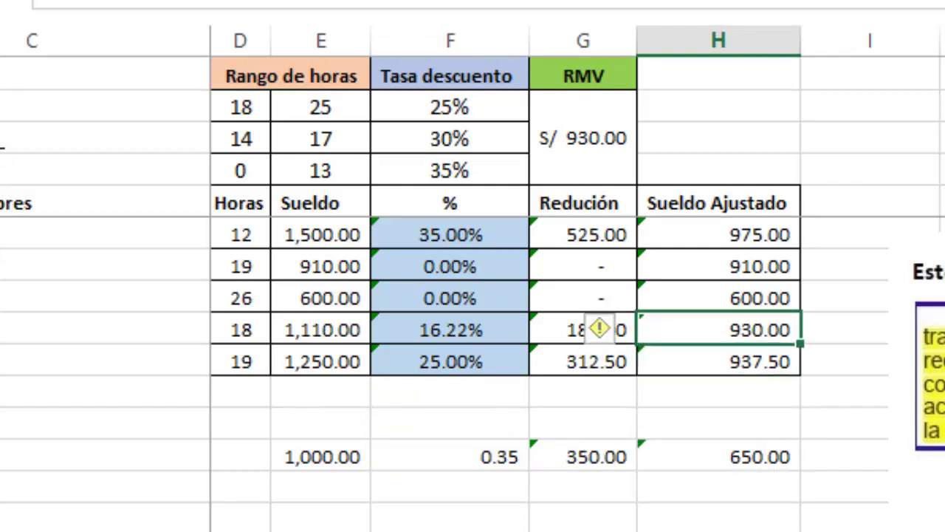
{"action": "key", "text": "Left"}
{"action": "key", "text": "Left"}
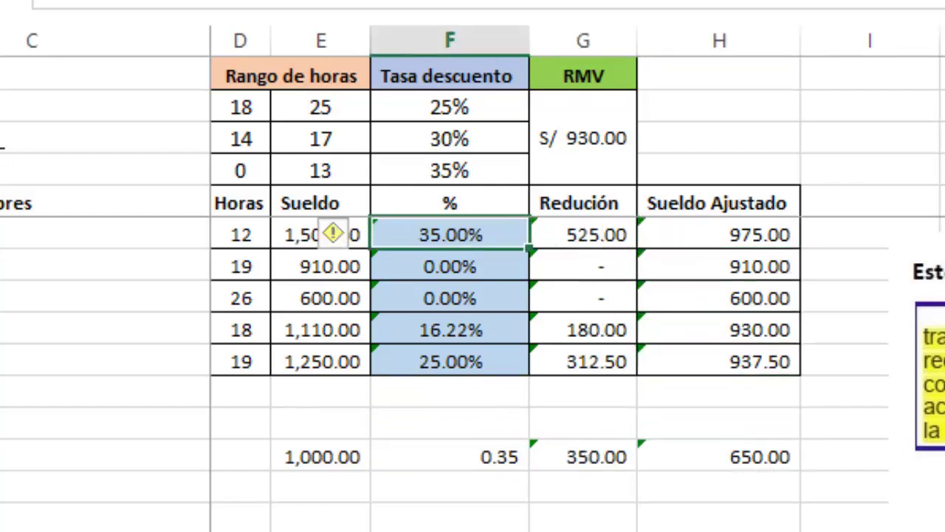
{"action": "key", "text": "Down"}
{"action": "key", "text": "Up"}
{"action": "key", "text": "Right"}
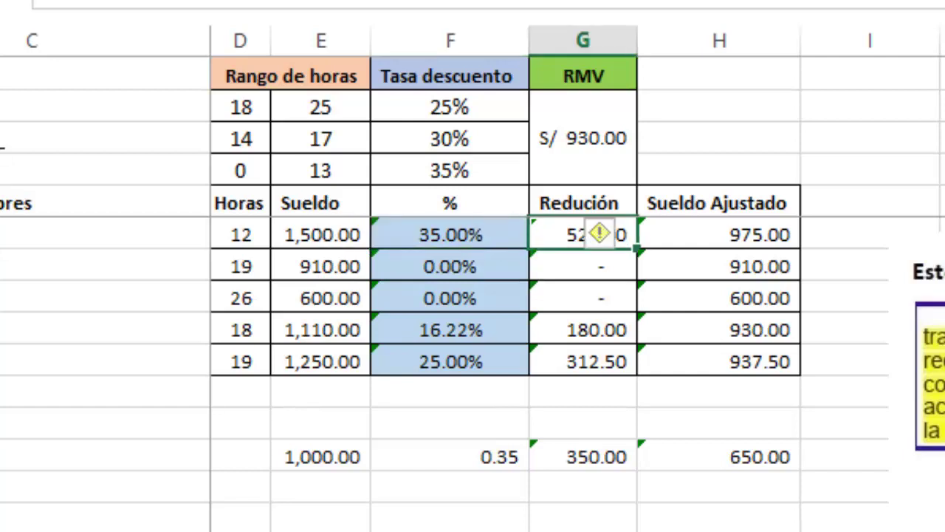
{"action": "key", "text": "Right"}
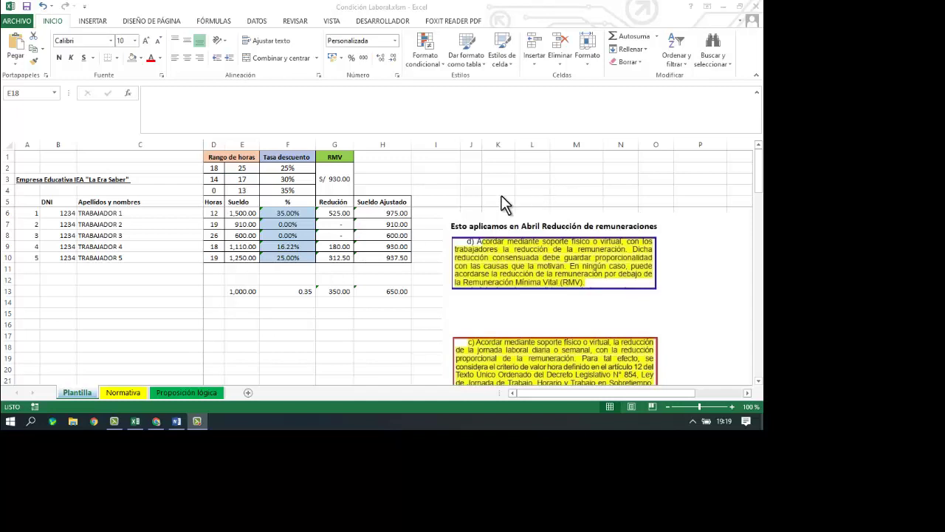
Open the Proposición lógica sheet and examine the truth table for the conjunction p ^ q.
{"action": "left_click", "coordinate": [189, 391]}
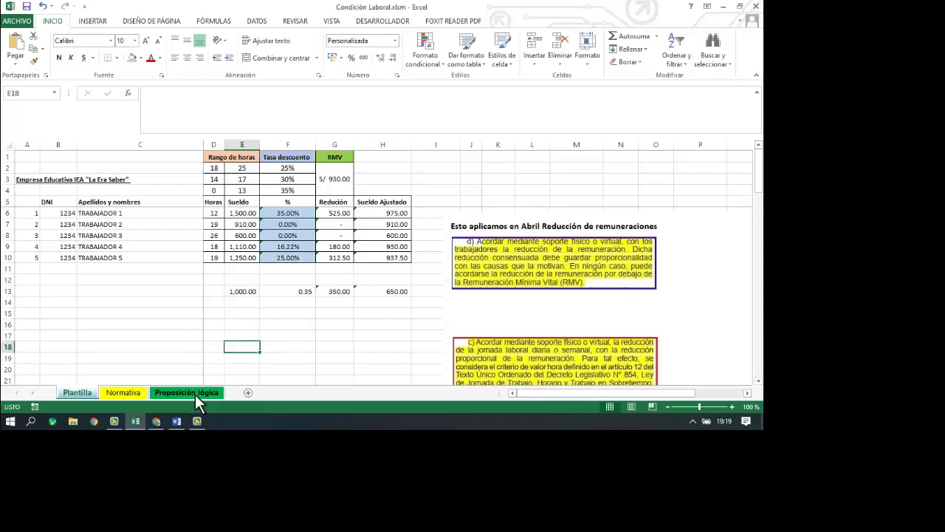
{"action": "left_click", "coordinate": [195, 394]}
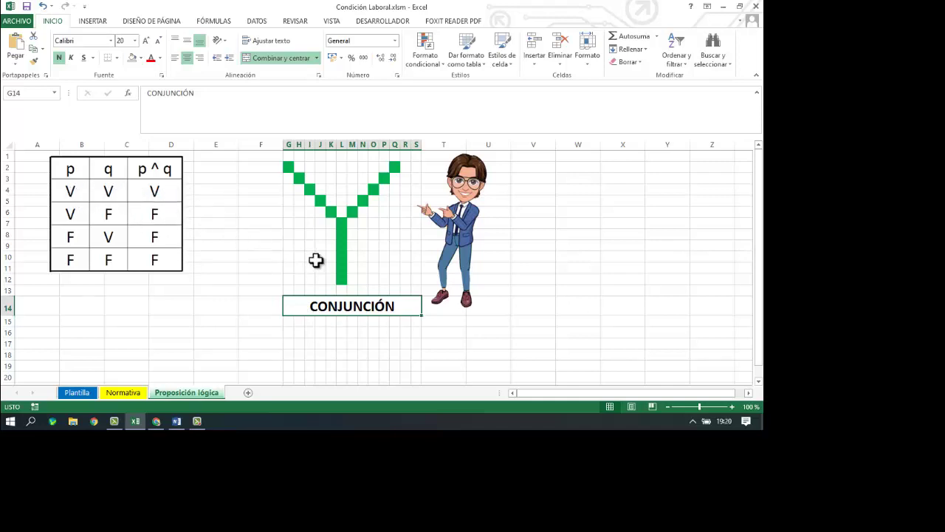
{"action": "left_click", "coordinate": [196, 189]}
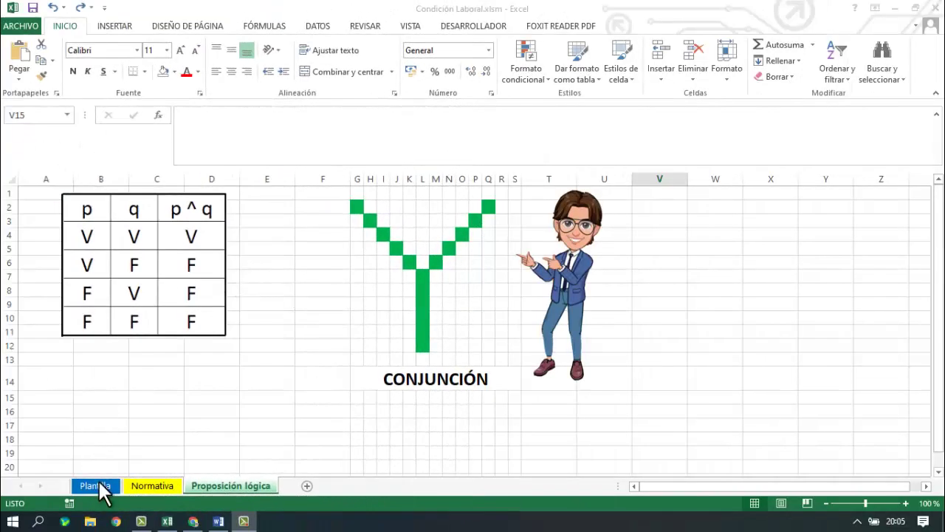
Return to the Plantilla sheet and clear TRABAJADOR 1's percentage formula in F6.
{"action": "left_click", "coordinate": [98, 487]}
{"action": "left_click", "coordinate": [334, 346]}
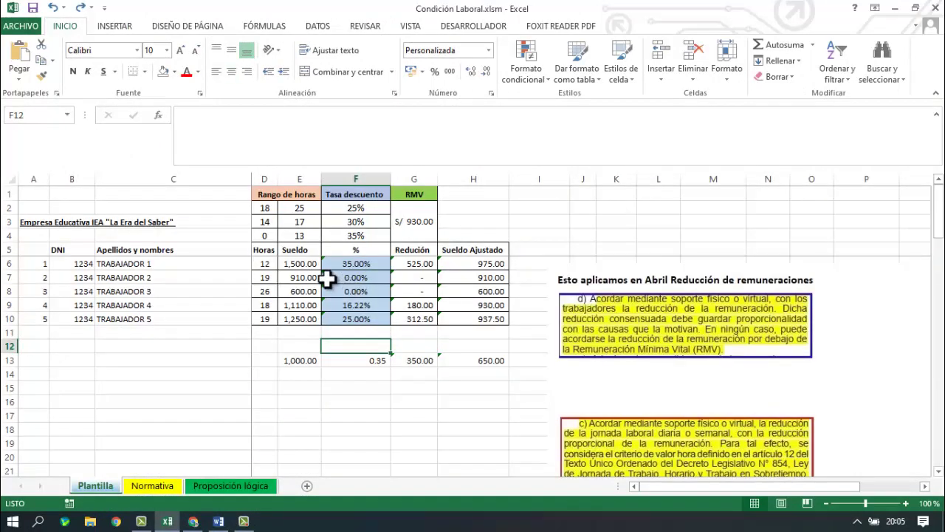
{"action": "left_click_drag", "start_coordinate": [36, 260], "coordinate": [481, 263]}
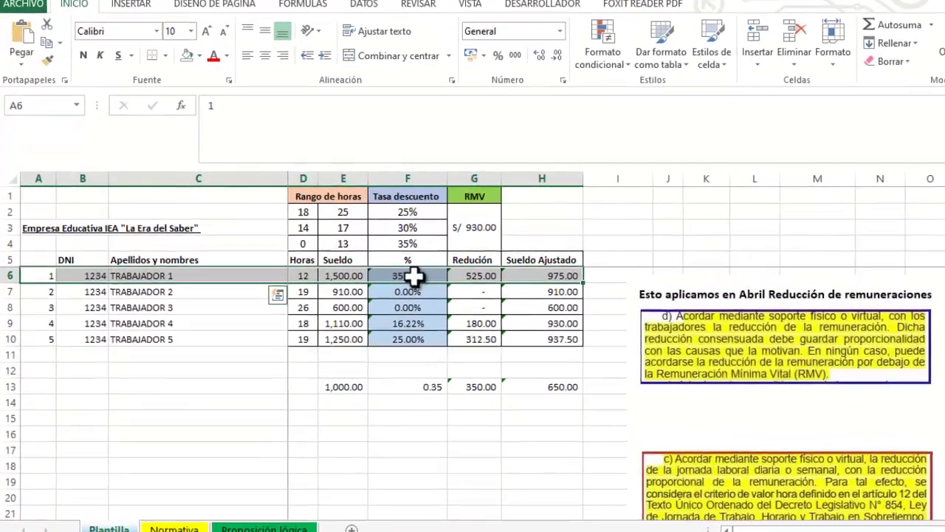
{"action": "left_click", "coordinate": [356, 264]}
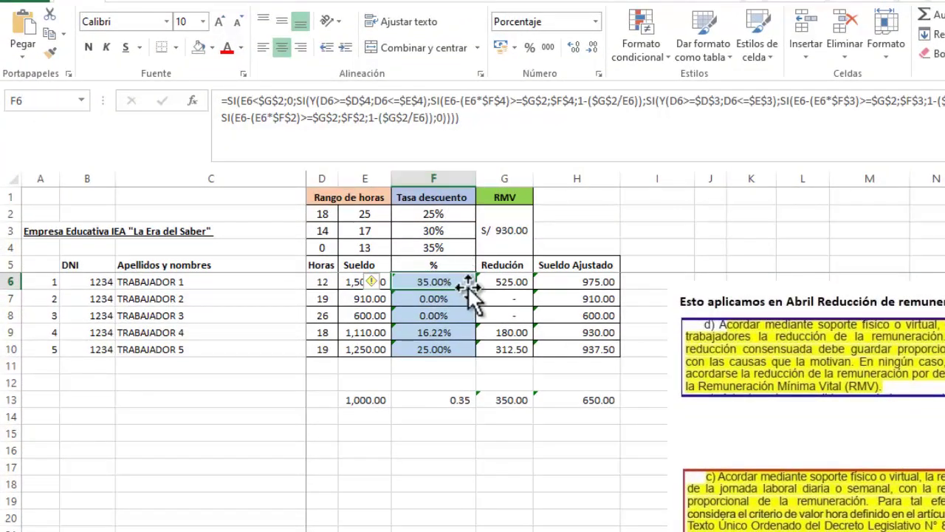
{"action": "key", "text": "Delete"}
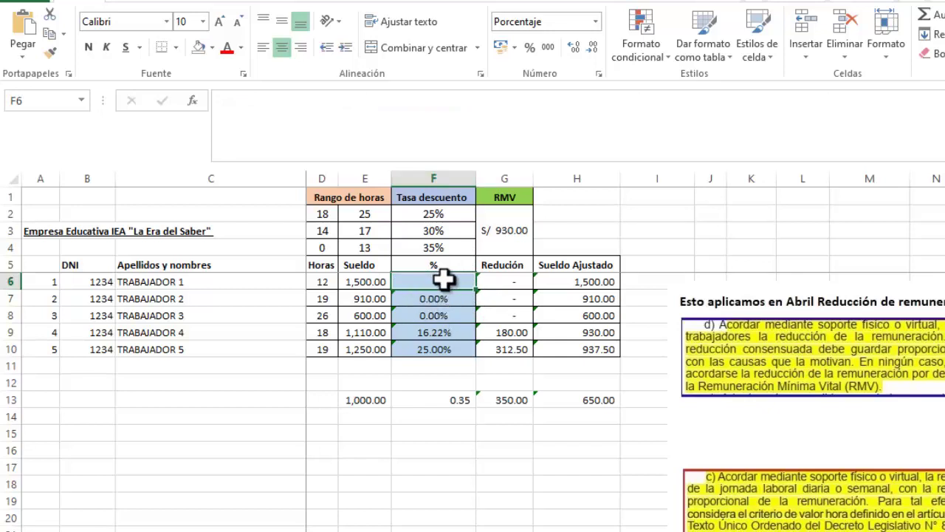
Start an SI formula in F6 that tests whether TRABAJADOR 1's salary in E6 is less than the RMV in G2.
{"action": "type", "text": "+SI"}
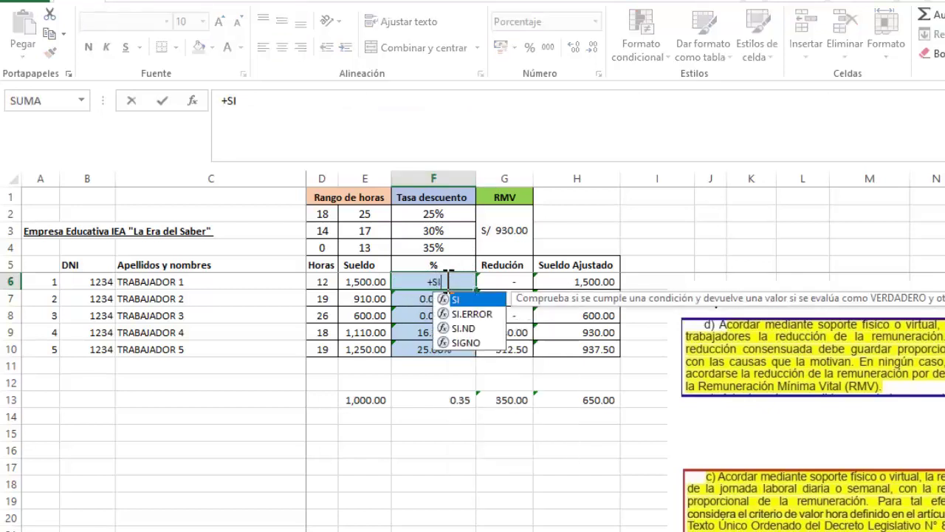
{"action": "type", "text": "("}
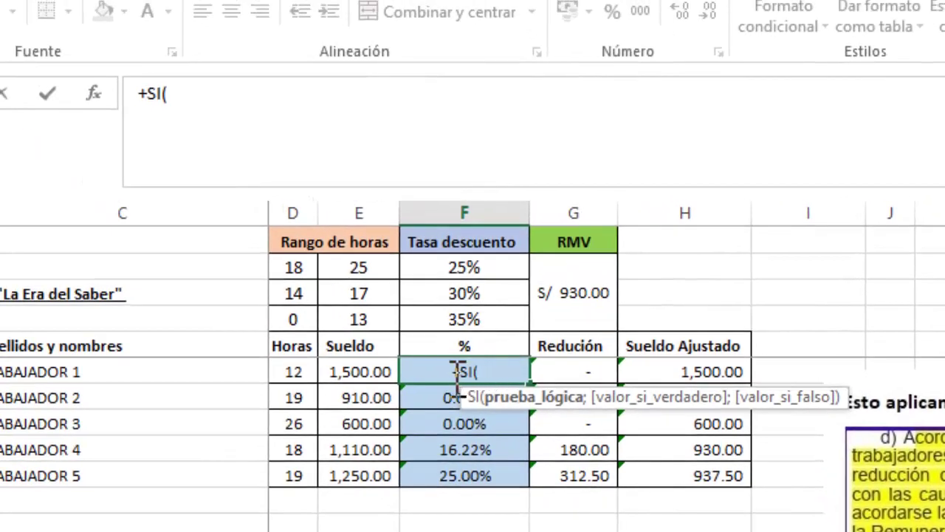
{"action": "left_click", "coordinate": [357, 370]}
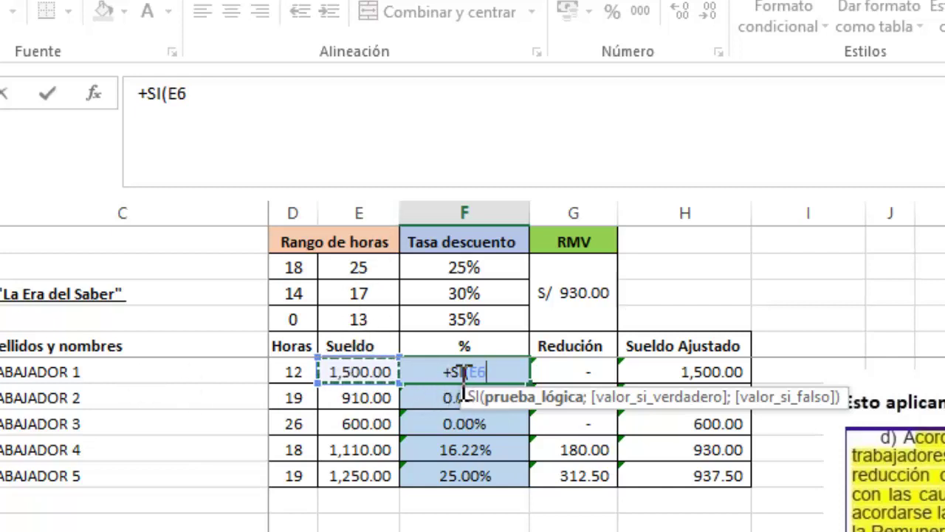
{"action": "type", "text": "<"}
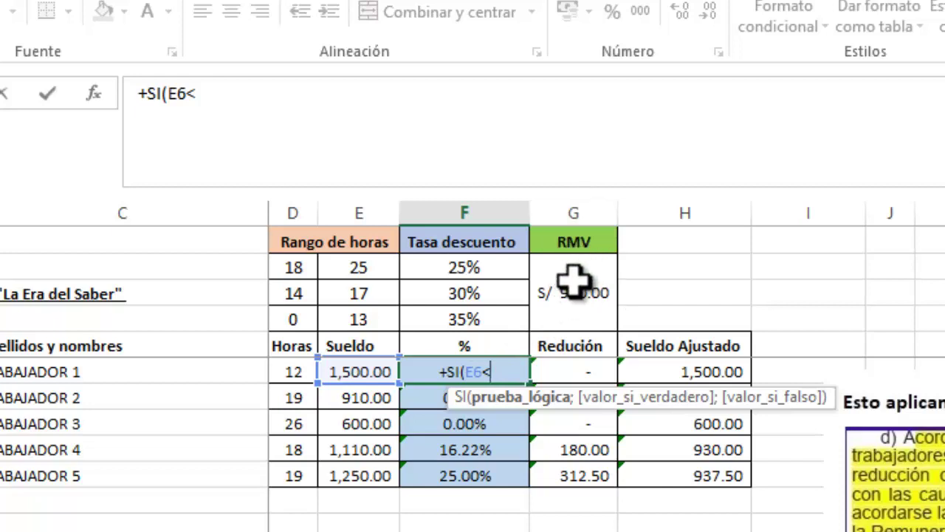
{"action": "left_click", "coordinate": [591, 295]}
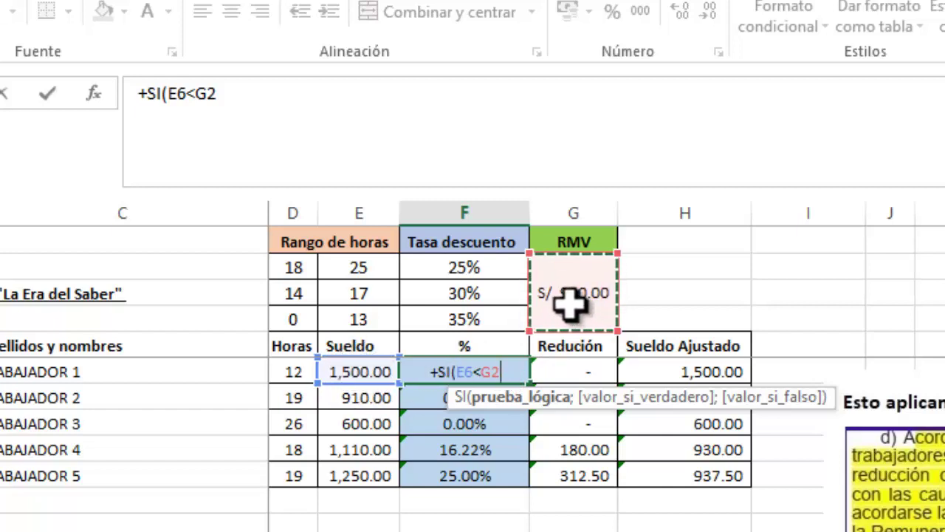
{"action": "left_click", "coordinate": [573, 370]}
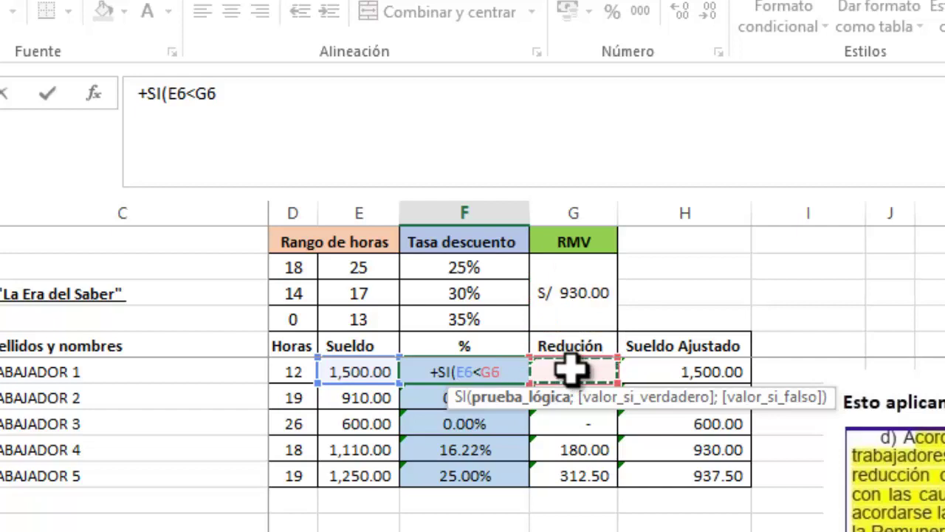
{"action": "left_click", "coordinate": [580, 284]}
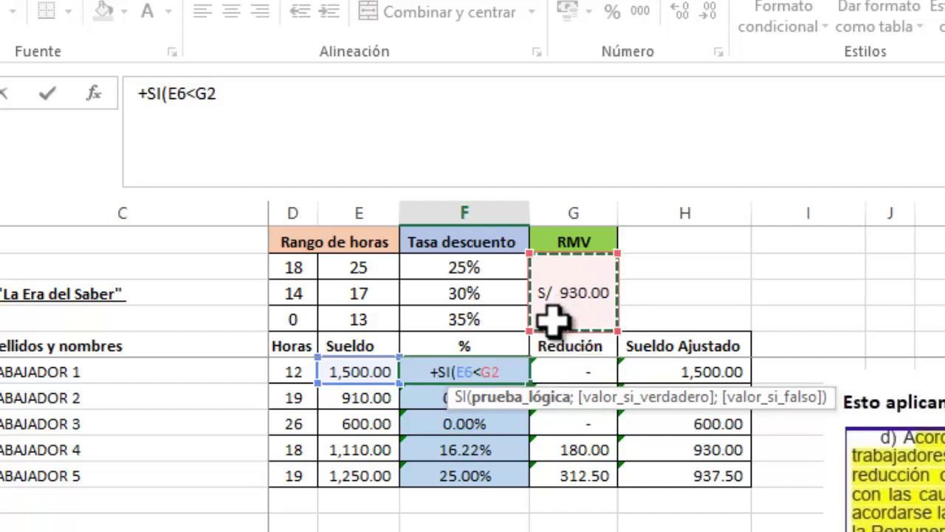
Complete F6's SI formula so it returns 0 when the test is true and empty text "" when false.
{"action": "type", "text": ";"}
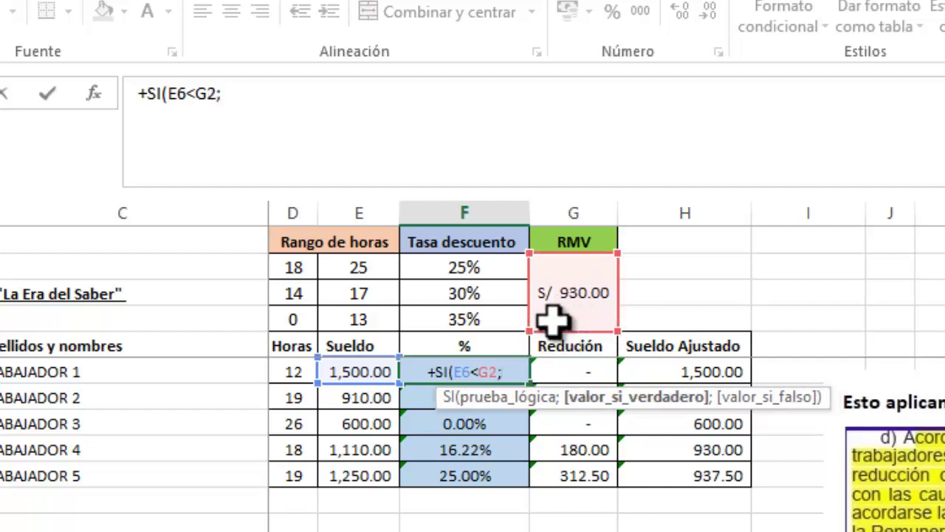
{"action": "type", "text": "0"}
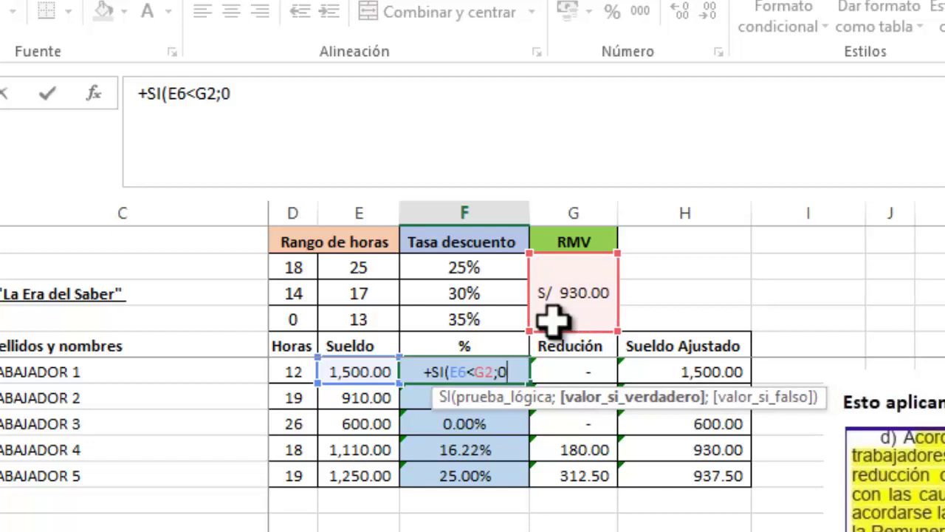
{"action": "type", "text": ";"}
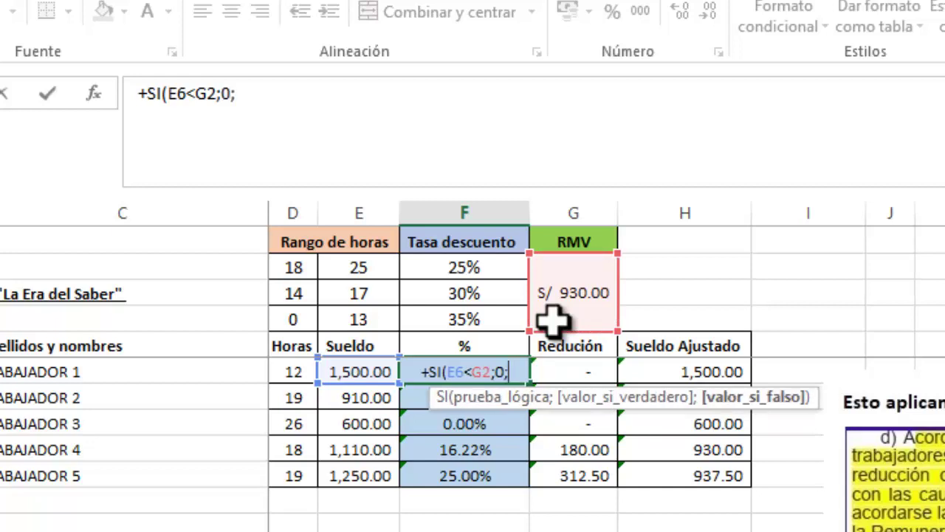
{"action": "type", "text": "\"\""}
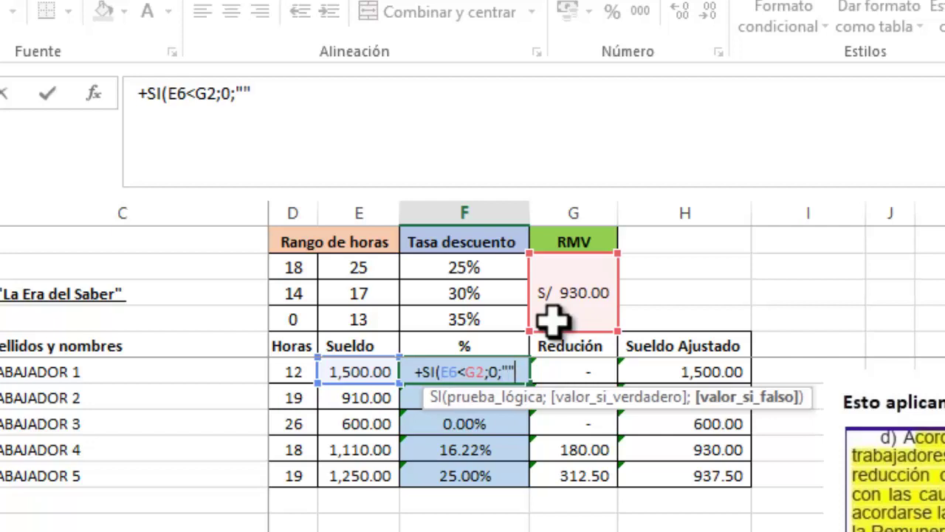
{"action": "type", "text": ")"}
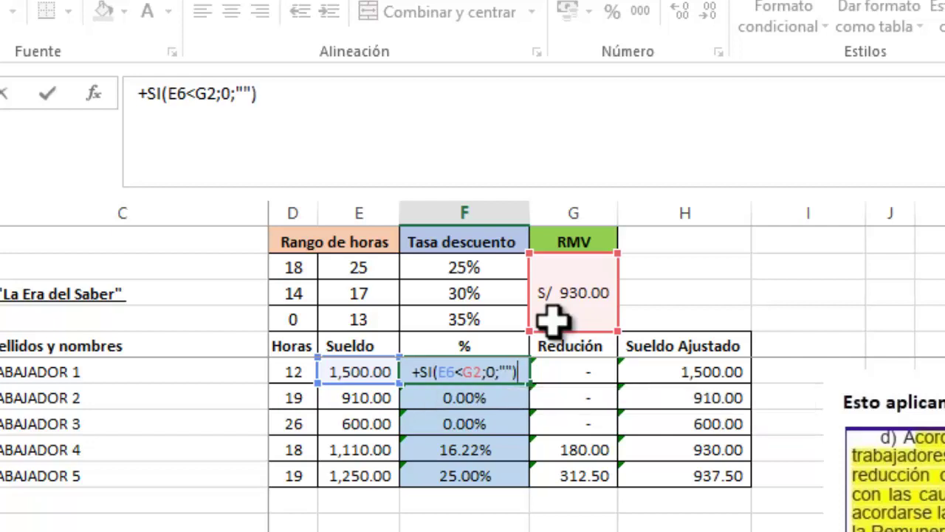
{"action": "key", "text": "Return"}
{"action": "key", "text": "Up"}
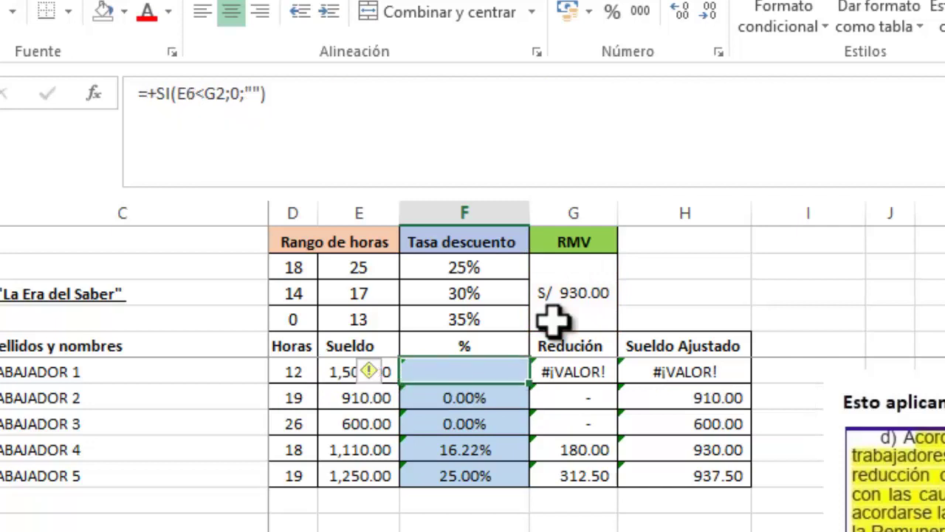
Test the formula with a salary of 929.99 for TRABAJADOR 1 in E6 and check the percentage in F6.
{"action": "key", "text": "Left"}
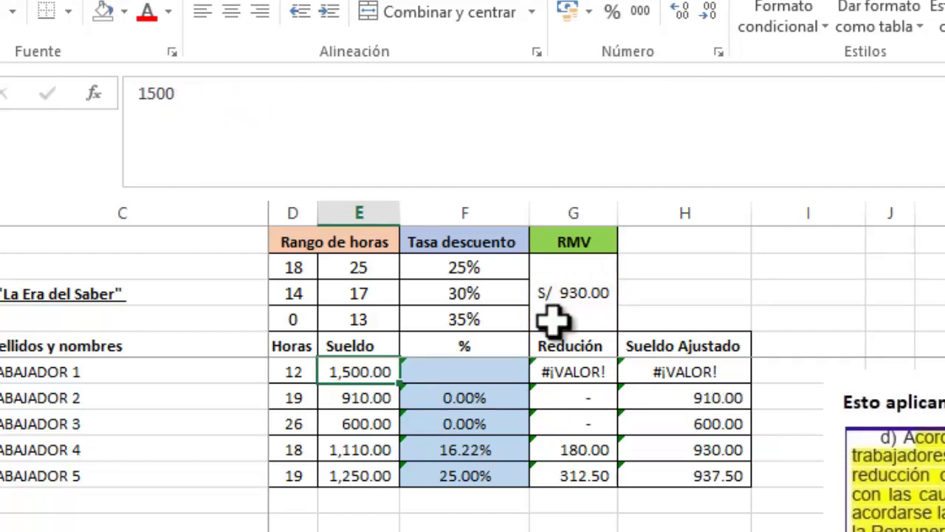
{"action": "type", "text": "1"}
{"action": "key", "text": "BackSpace"}
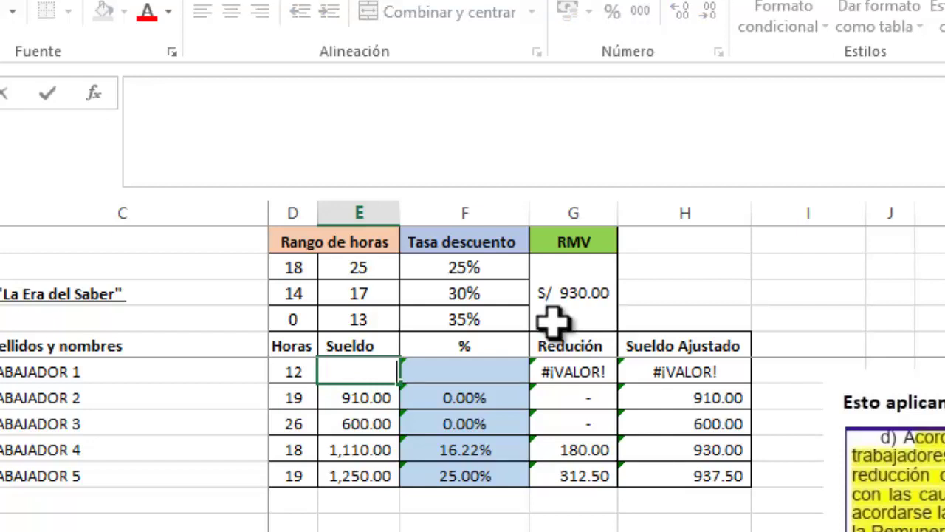
{"action": "type", "text": "99"}
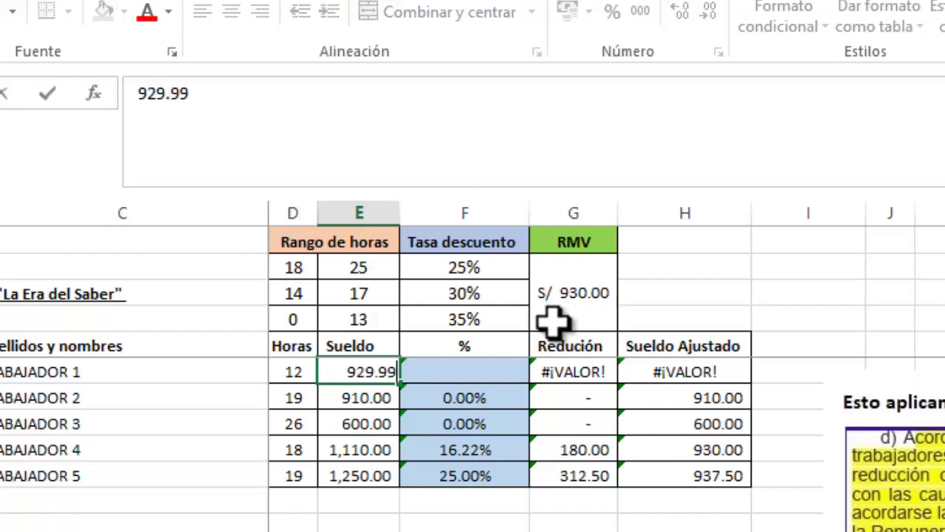
{"action": "key", "text": "Return"}
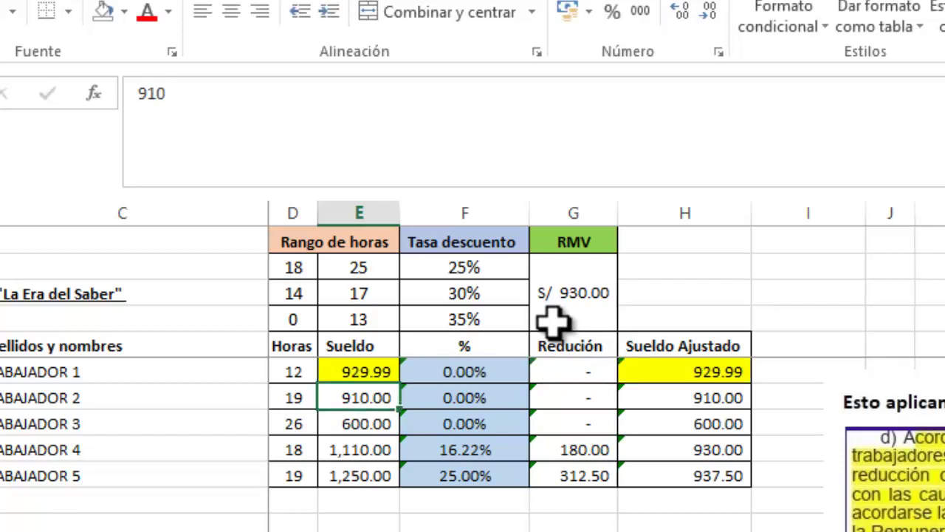
{"action": "key", "text": "Up"}
{"action": "key", "text": "Right"}
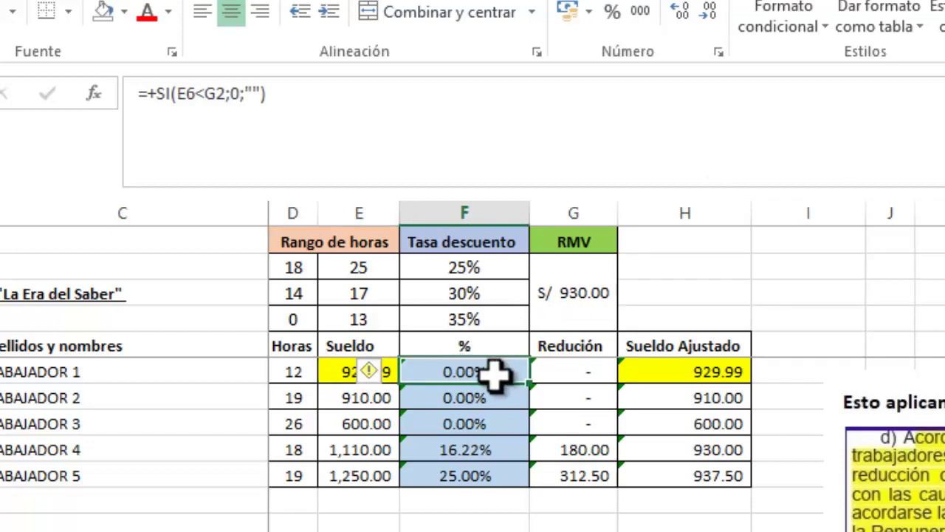
{"action": "left_click", "coordinate": [334, 370]}
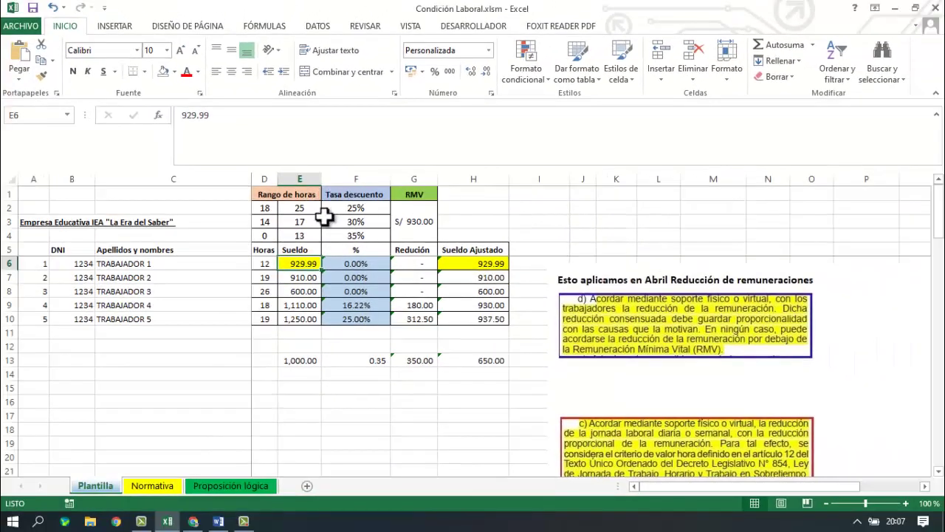
{"action": "left_click", "coordinate": [341, 266]}
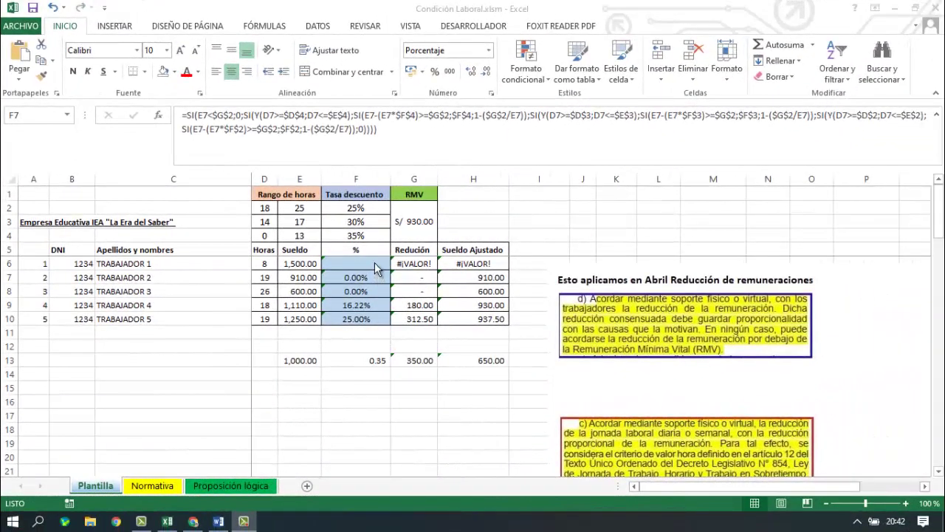
Replace the empty text in F6's formula with a nested SI whose logical test is a Y function.
{"action": "left_click", "coordinate": [377, 266]}
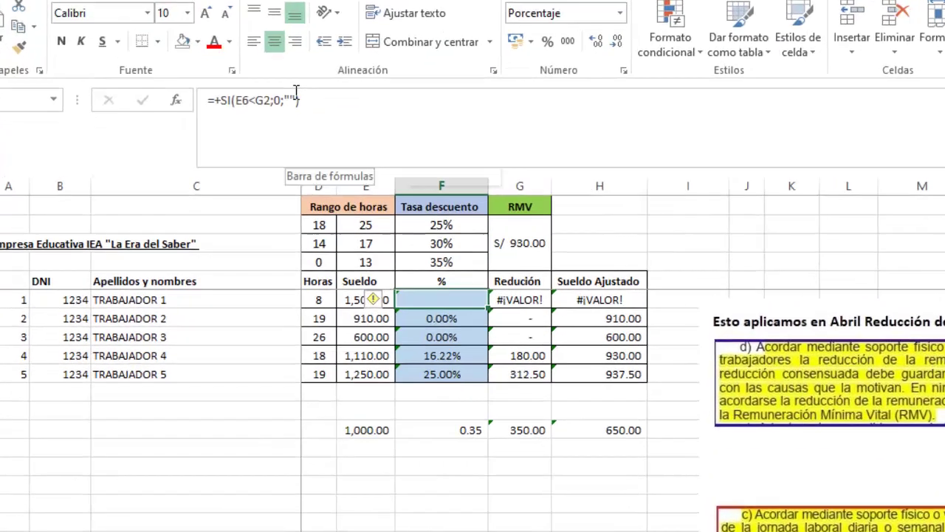
{"action": "left_click", "coordinate": [255, 132]}
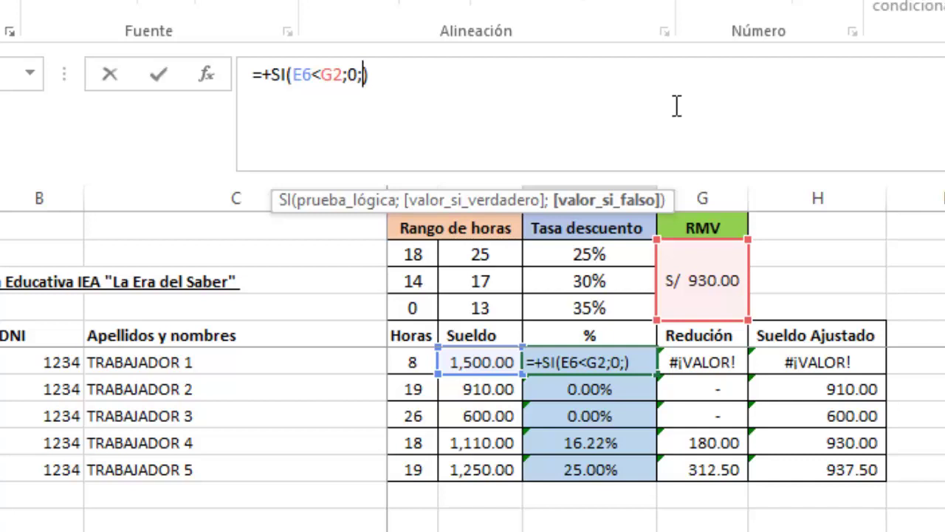
{"action": "type", "text": "SI"}
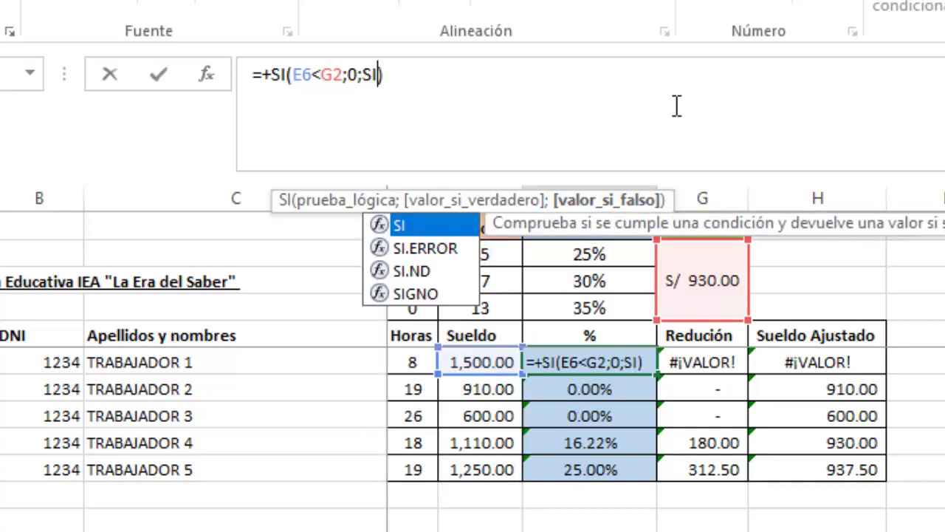
{"action": "type", "text": "("}
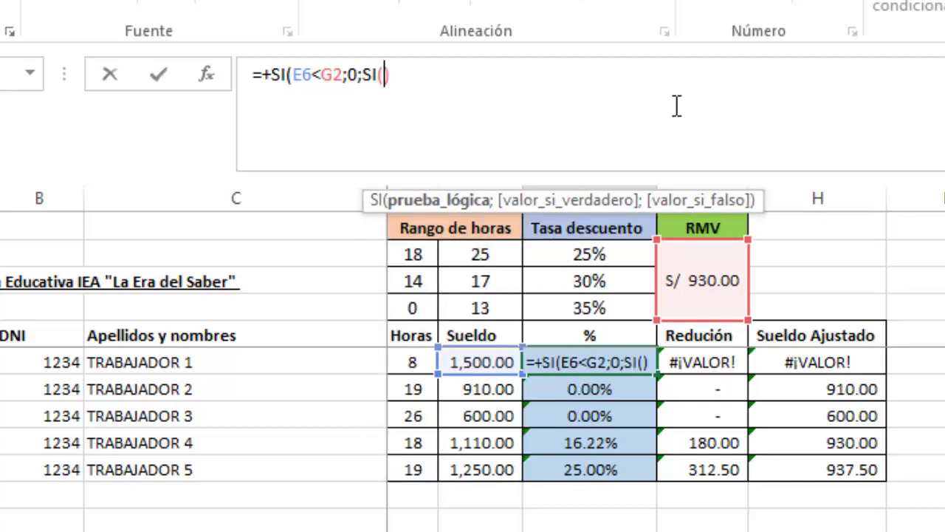
{"action": "type", "text": "Y()"}
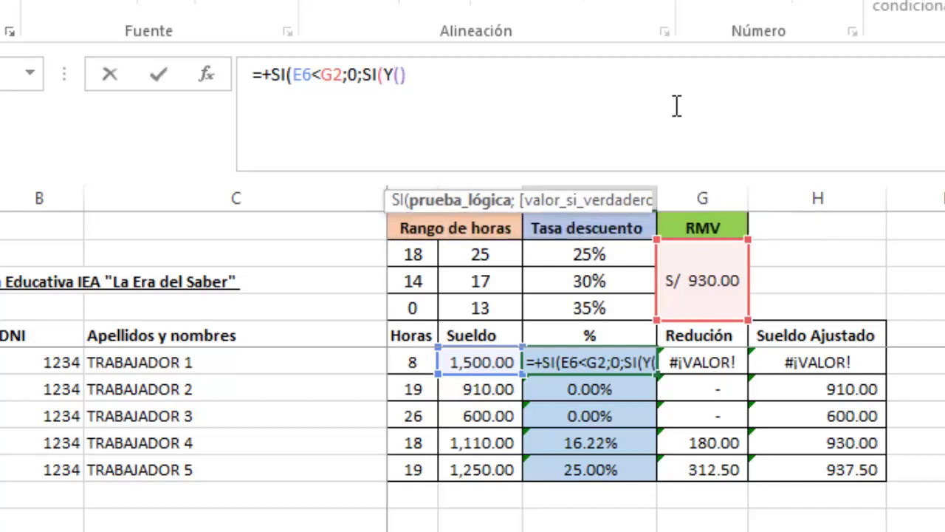
{"action": "left_click", "coordinate": [401, 76]}
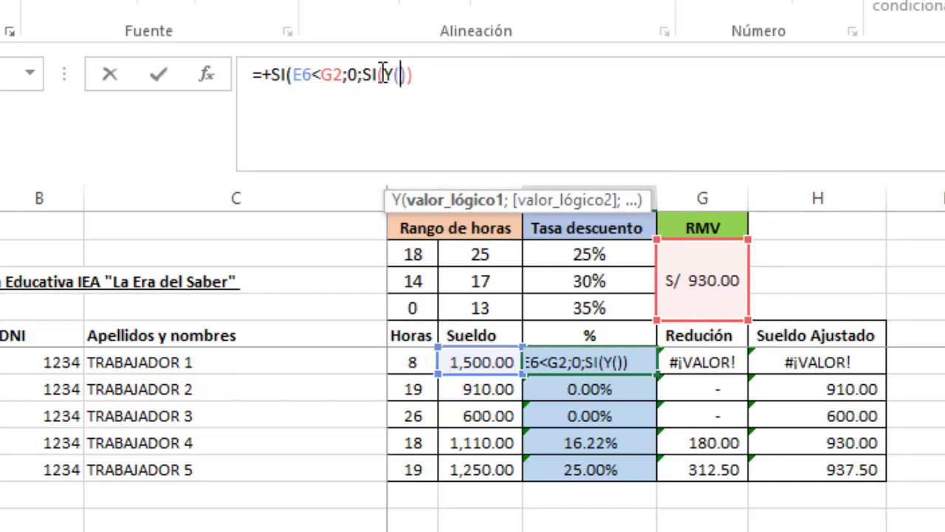
Fill the Y function with the lowest hour range's conditions, D6>=D4 and D6<=E4.
{"action": "left_click", "coordinate": [413, 361]}
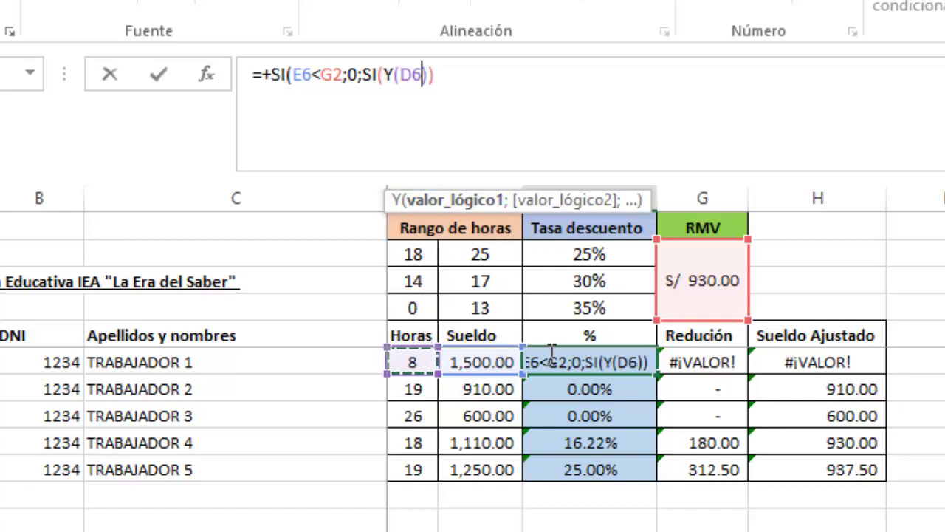
{"action": "type", "text": ">="}
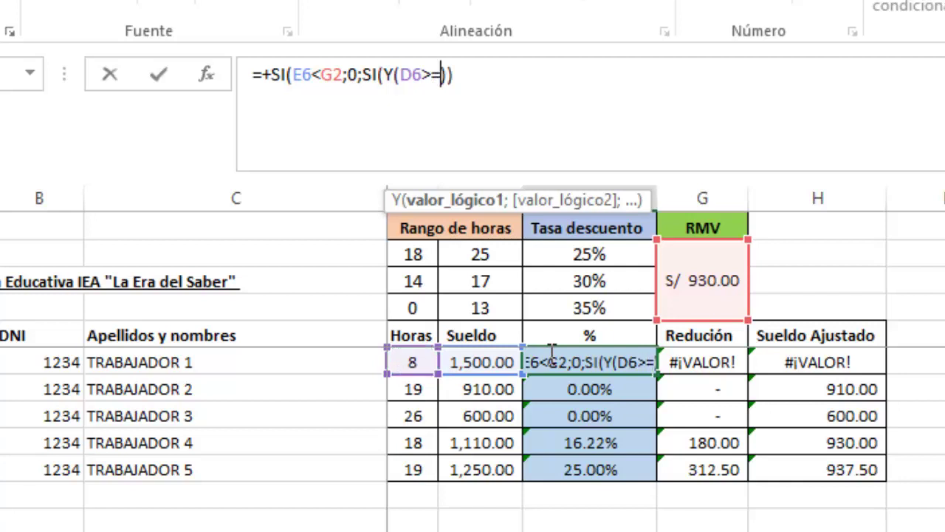
{"action": "left_click", "coordinate": [413, 309]}
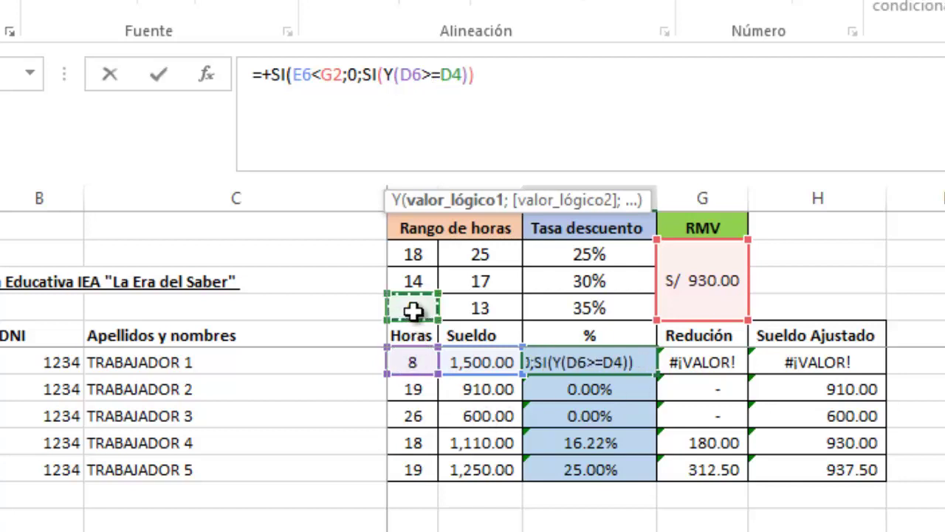
{"action": "type", "text": ";"}
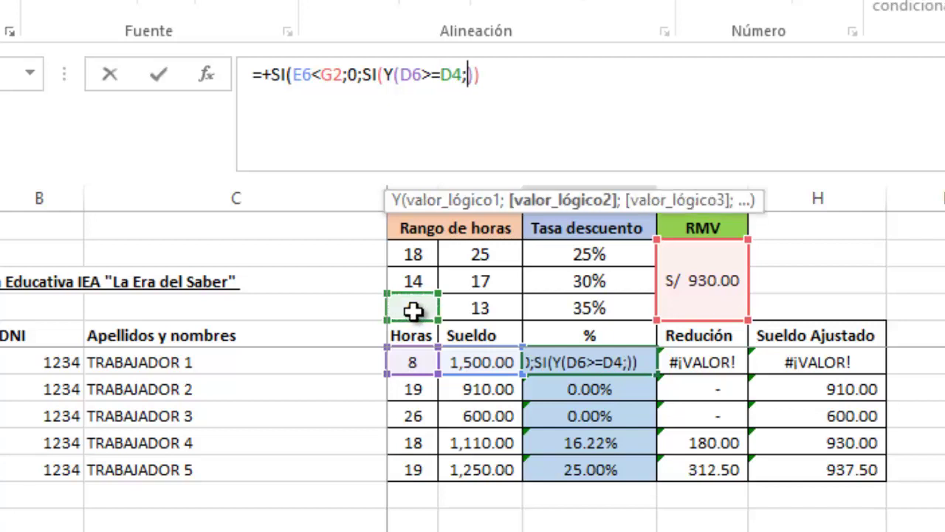
{"action": "left_click", "coordinate": [402, 360]}
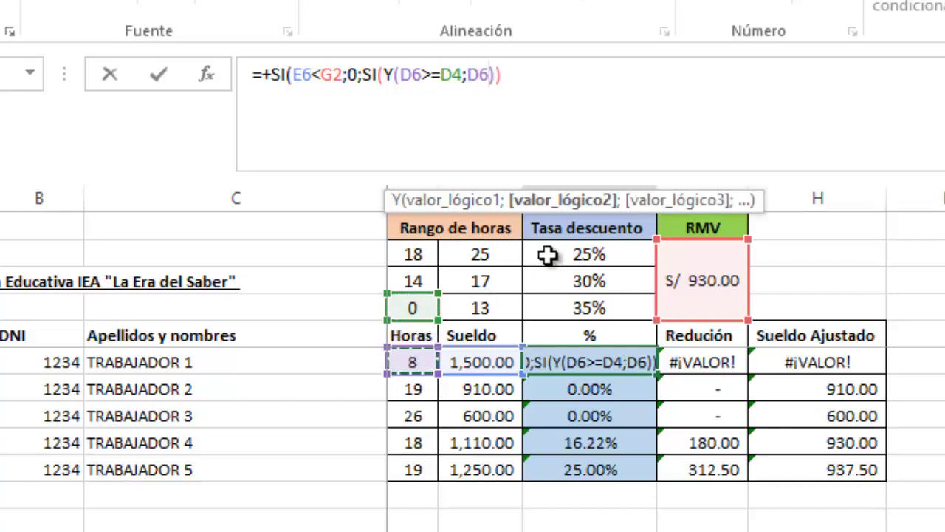
{"action": "type", "text": "<"}
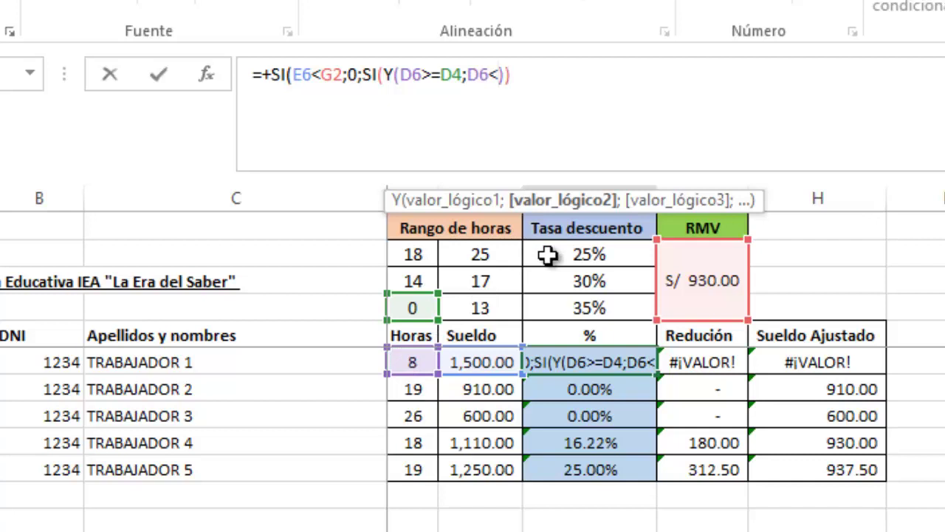
{"action": "type", "text": "="}
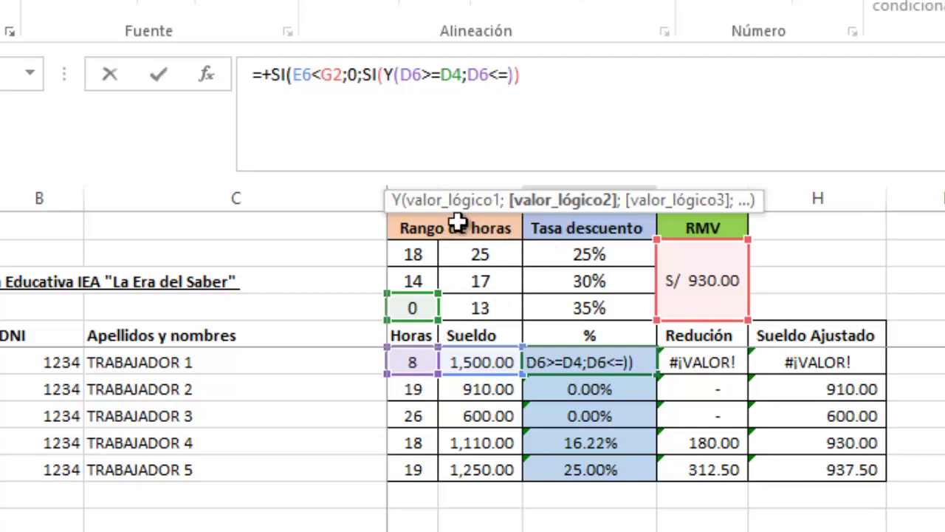
{"action": "left_click", "coordinate": [489, 302]}
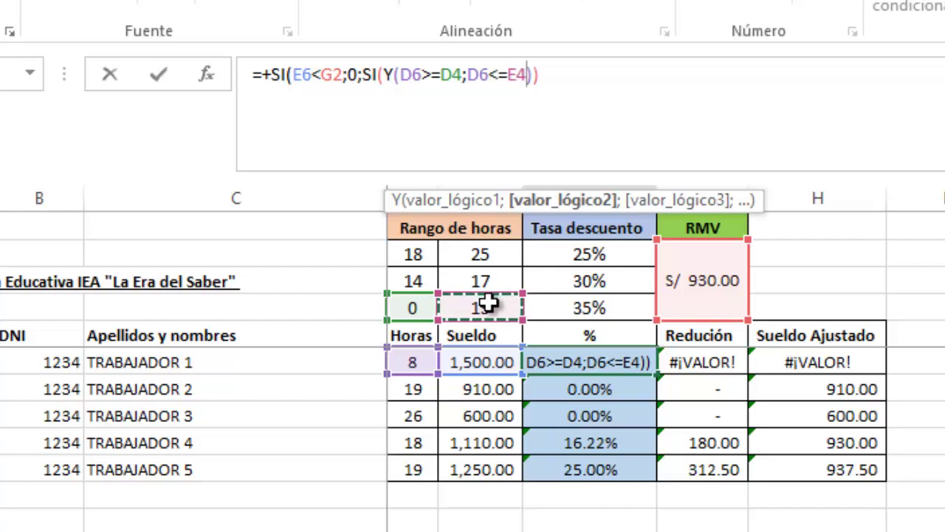
{"action": "left_click", "coordinate": [540, 77]}
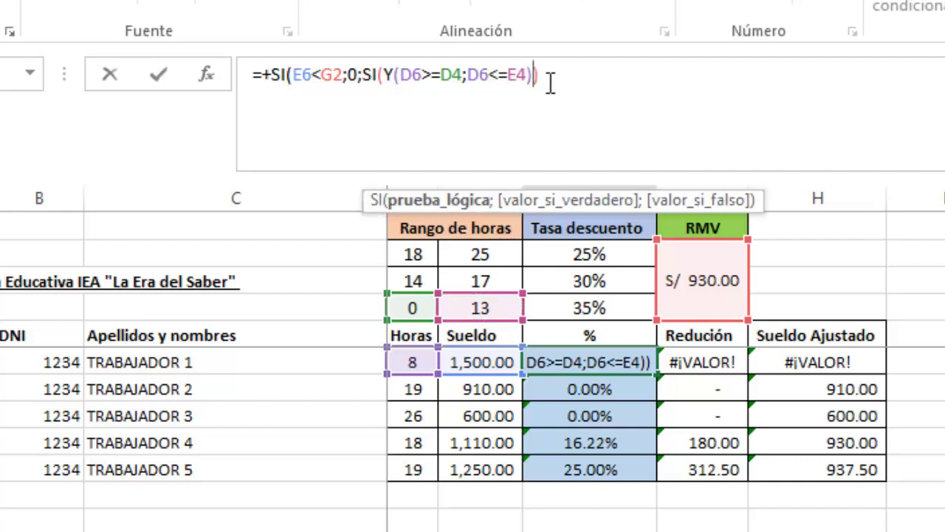
Complete F6's nested SI so it returns "a" when the Y test is true and "B" when false, closing both functions.
{"action": "type", "text": ";\"\""}
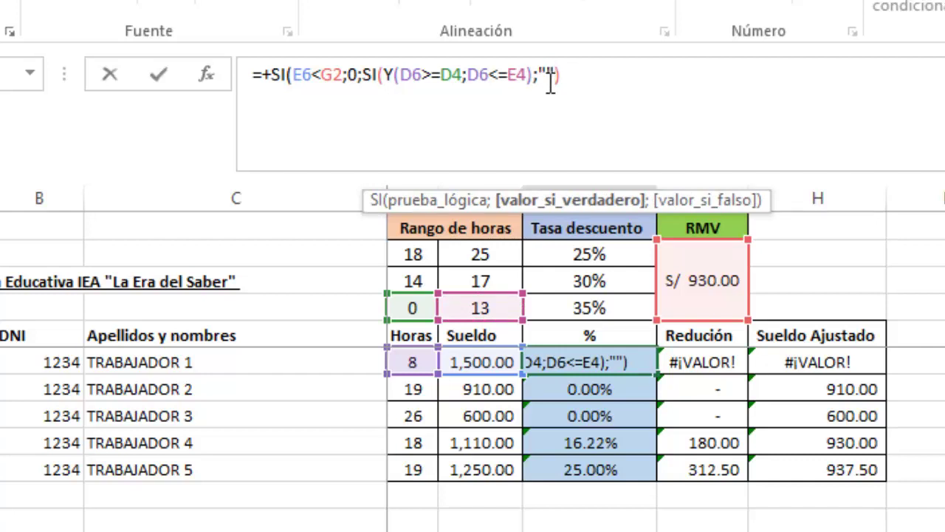
{"action": "type", "text": ";"}
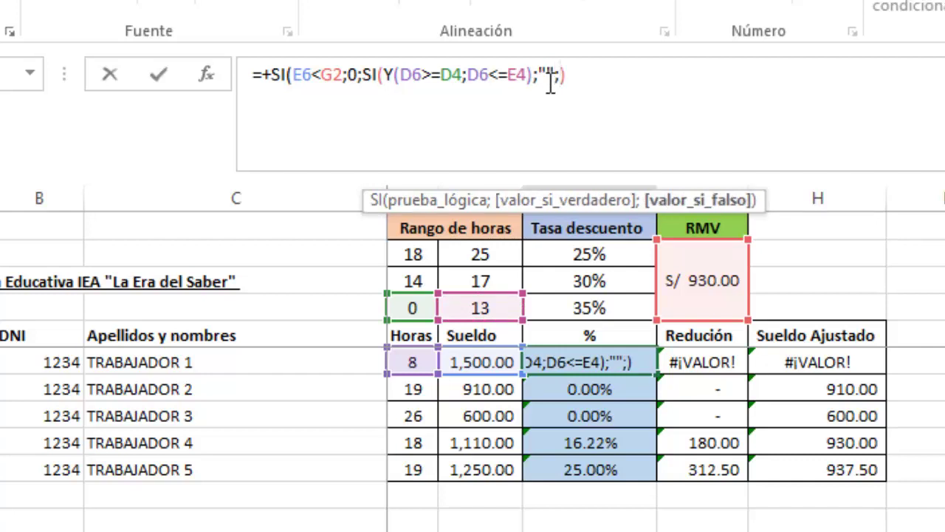
{"action": "type", "text": "\"\""}
{"action": "left_click", "coordinate": [548, 71]}
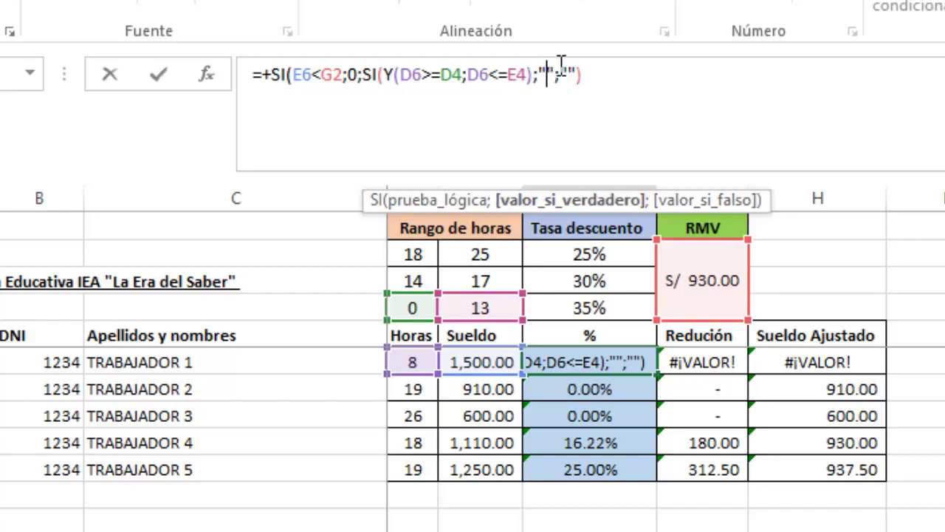
{"action": "type", "text": "a"}
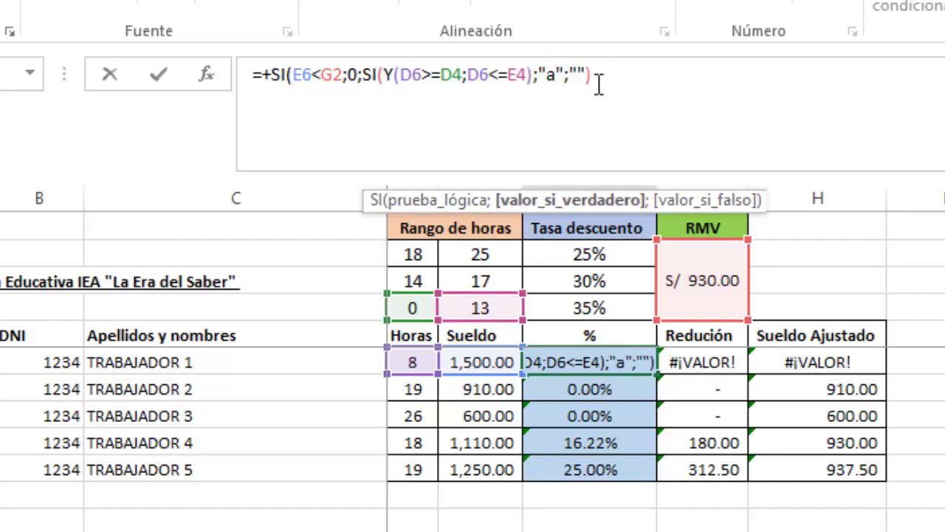
{"action": "key", "text": "Right"}
{"action": "key", "text": "Right"}
{"action": "key", "text": "Right"}
{"action": "type", "text": "B"}
{"action": "left_click", "coordinate": [637, 76]}
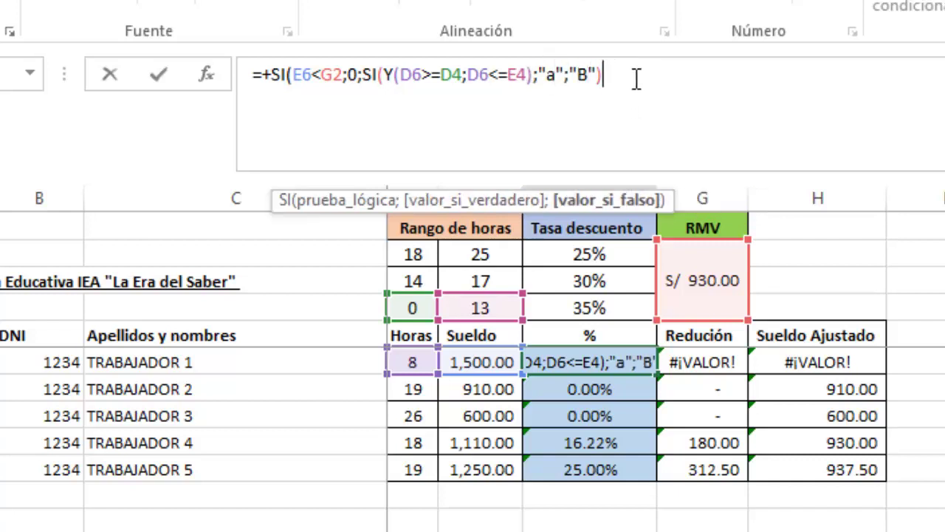
{"action": "type", "text": ")"}
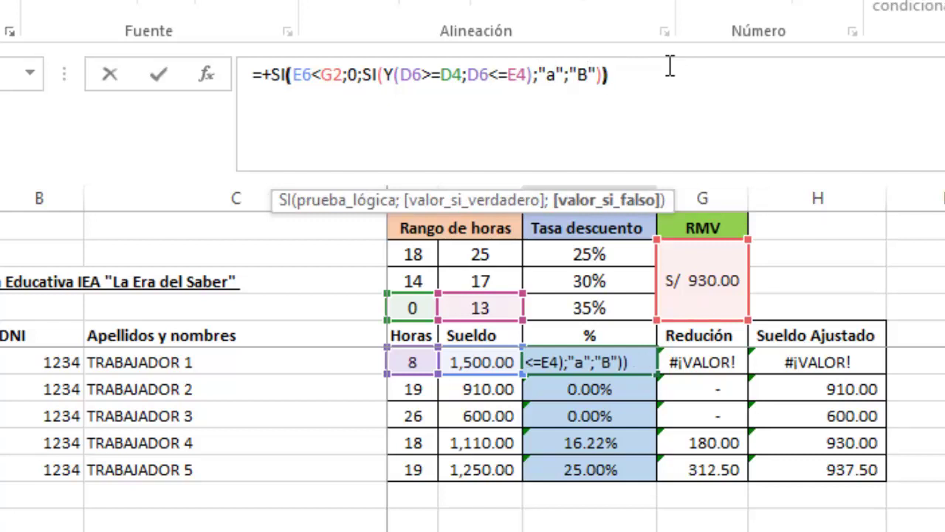
{"action": "key", "text": "Return"}
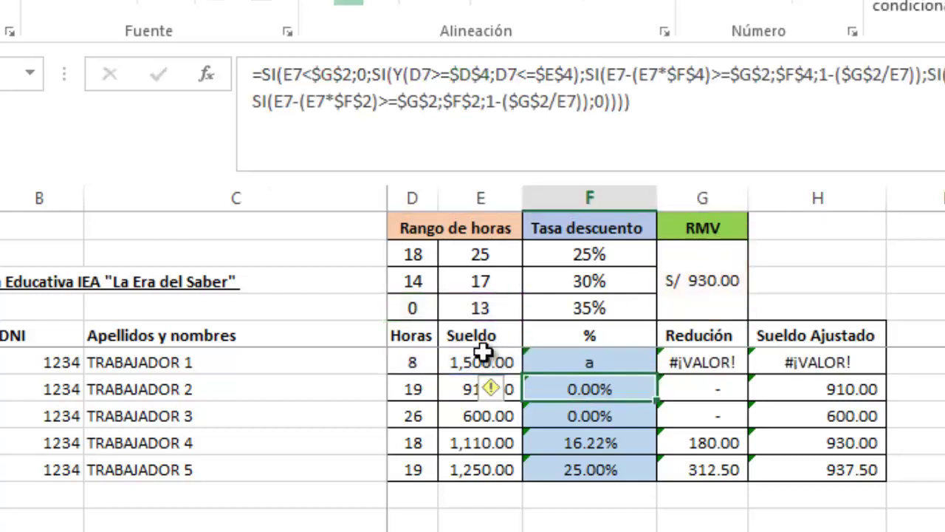
Check F6's result against TRABAJADOR 1's salary and hours in E6 and D6.
{"action": "left_click", "coordinate": [482, 353]}
{"action": "left_click", "coordinate": [418, 361]}
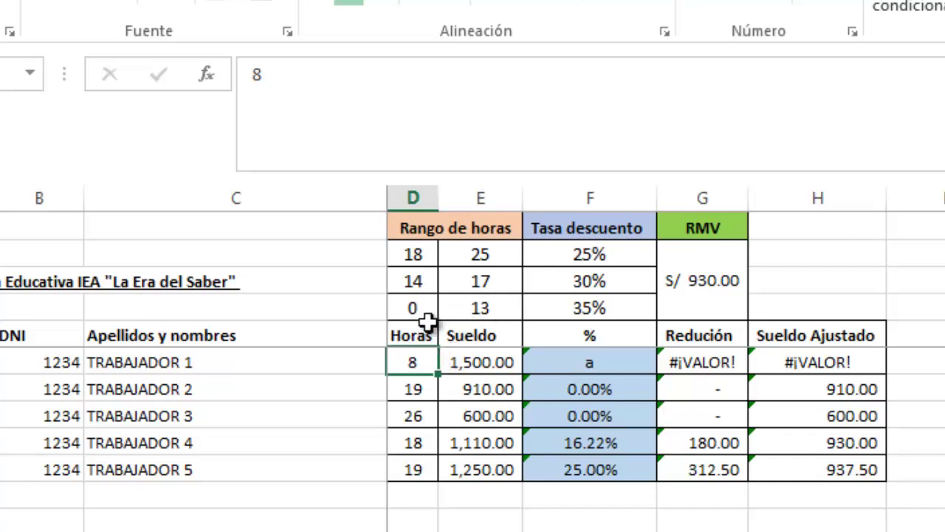
{"action": "left_click", "coordinate": [584, 362]}
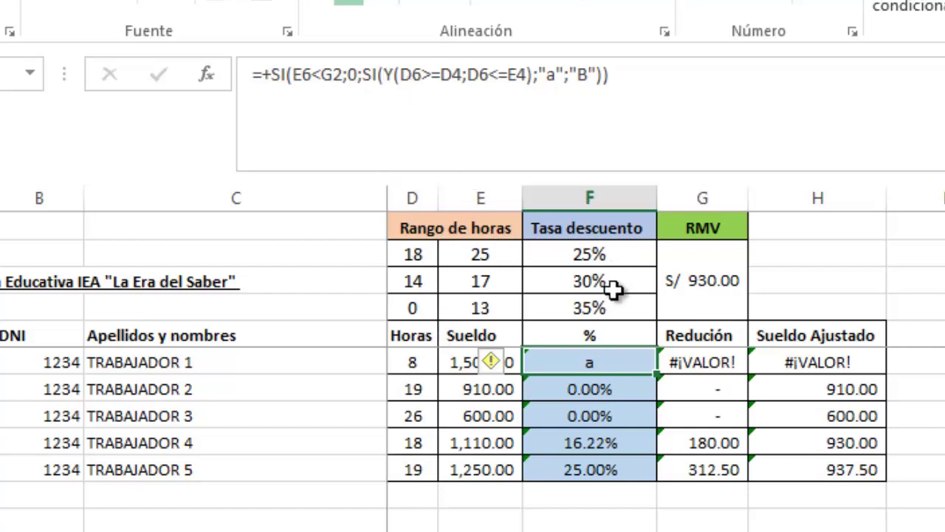
Test the nested SI with 14 hours for TRABAJADOR 1 in D6 and review F6's result and formula.
{"action": "left_click", "coordinate": [414, 362]}
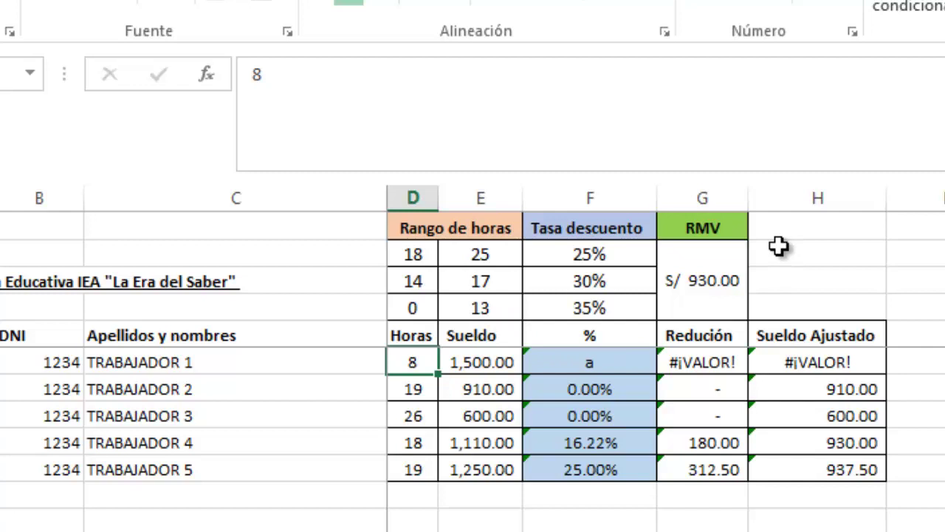
{"action": "type", "text": "14"}
{"action": "key", "text": "Return"}
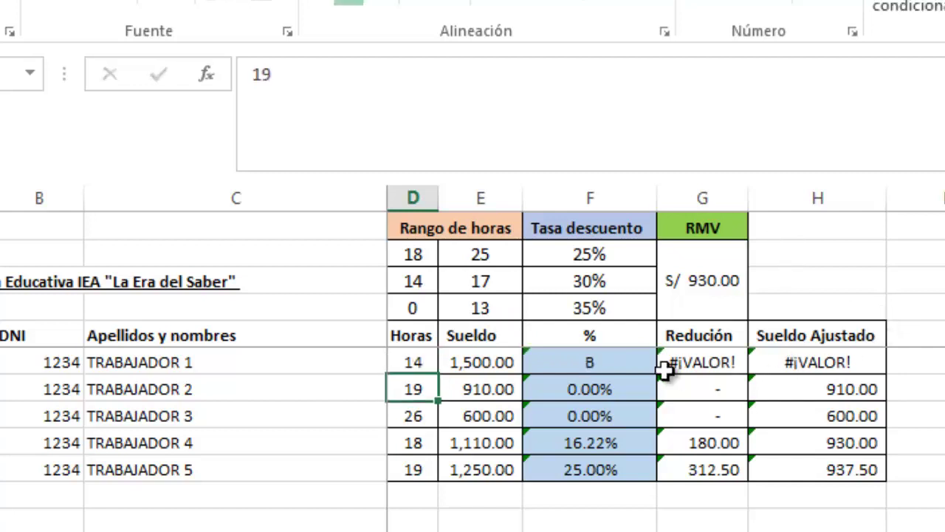
{"action": "left_click", "coordinate": [607, 361]}
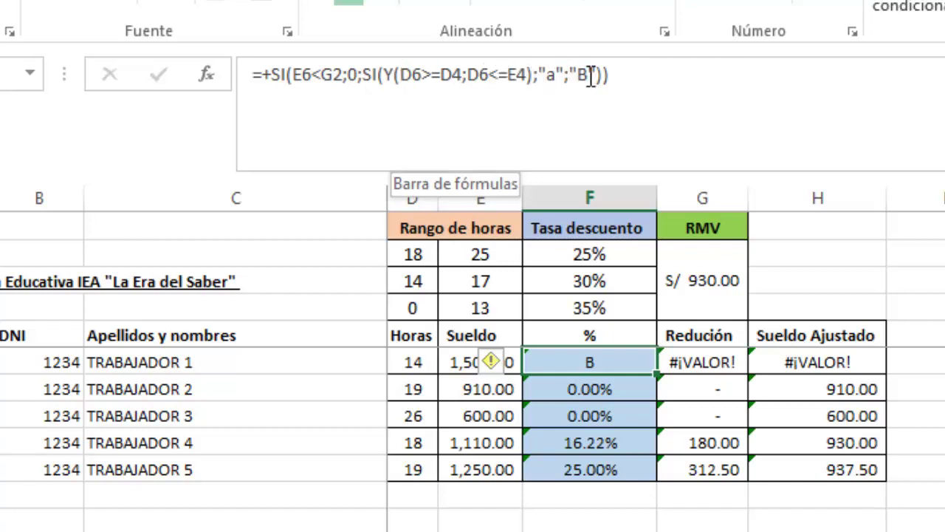
{"action": "left_click", "coordinate": [623, 74]}
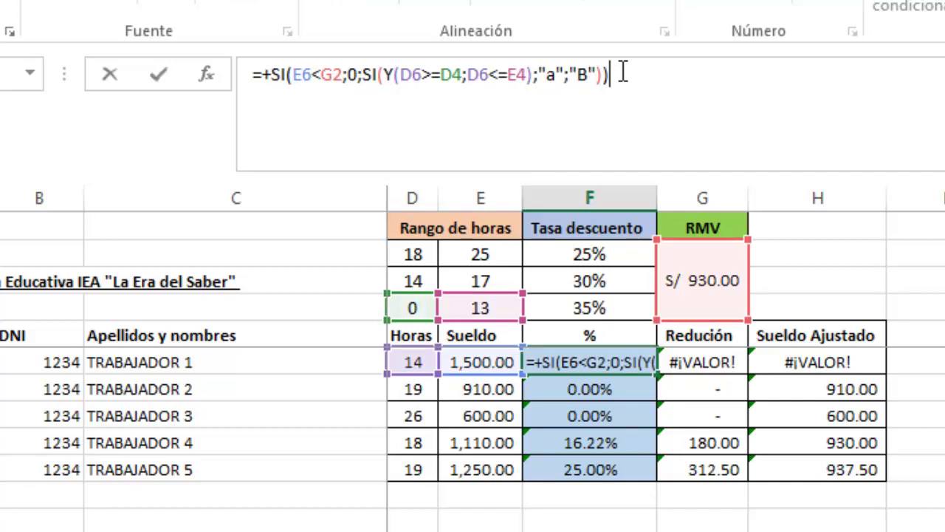
{"action": "key", "text": "Return"}
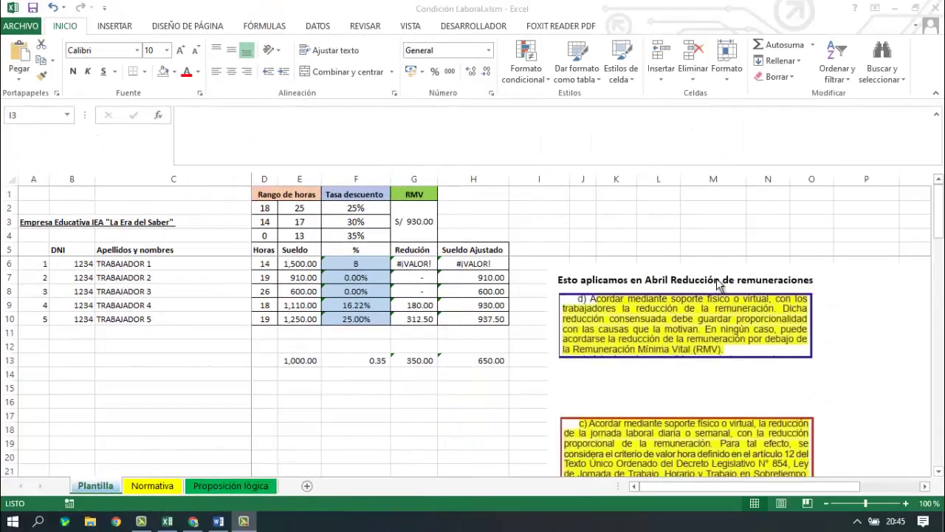
Replace the "a" result in F6's nested SI with a reference to the lowest hour range's discount rate, F4.
{"action": "left_click", "coordinate": [342, 263]}
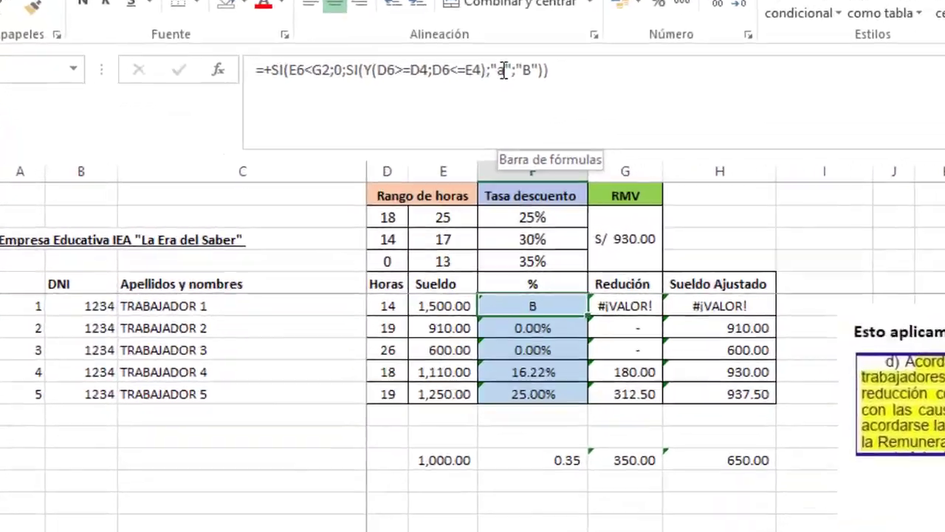
{"action": "left_click", "coordinate": [339, 114]}
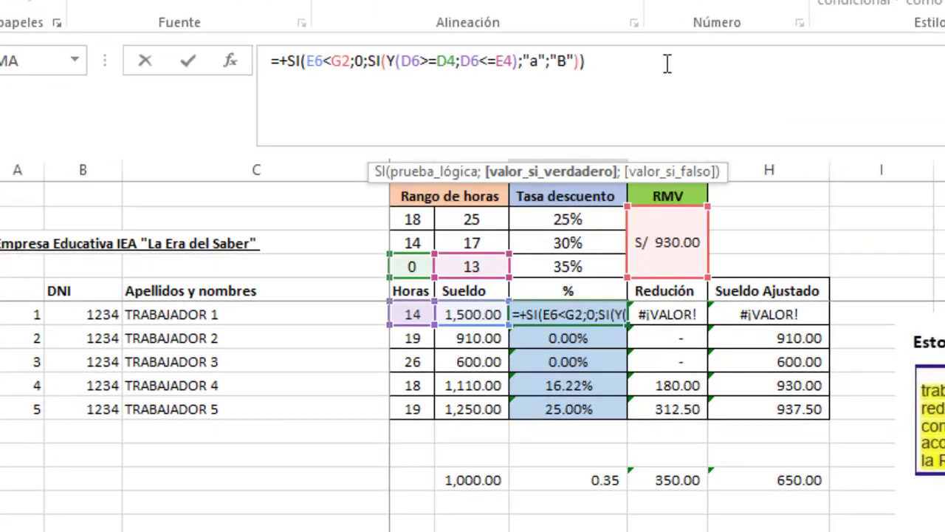
{"action": "key", "text": "BackSpace"}
{"action": "key", "text": "BackSpace"}
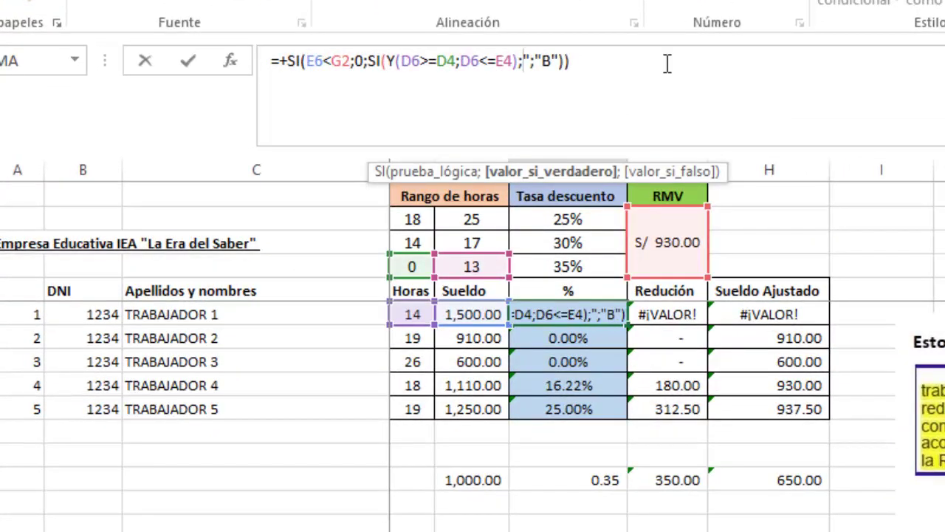
{"action": "key", "text": "Delete"}
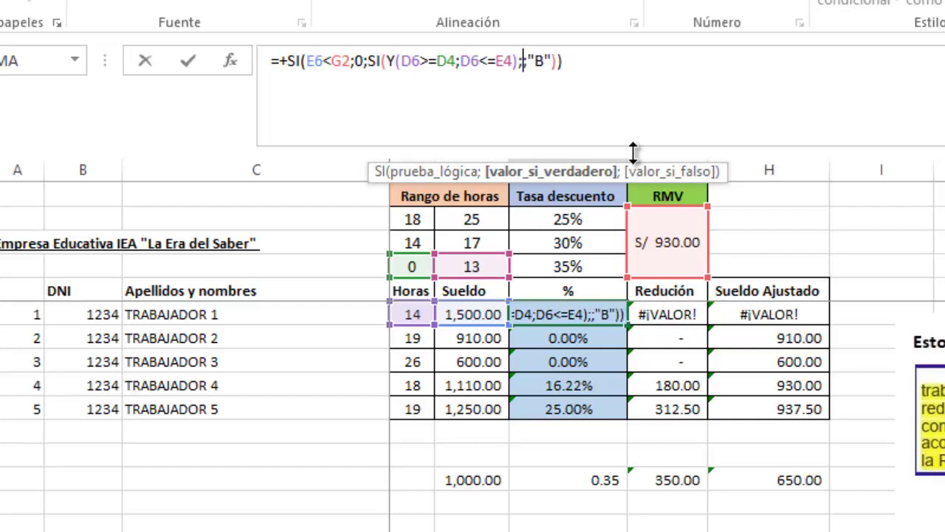
{"action": "left_click", "coordinate": [578, 266]}
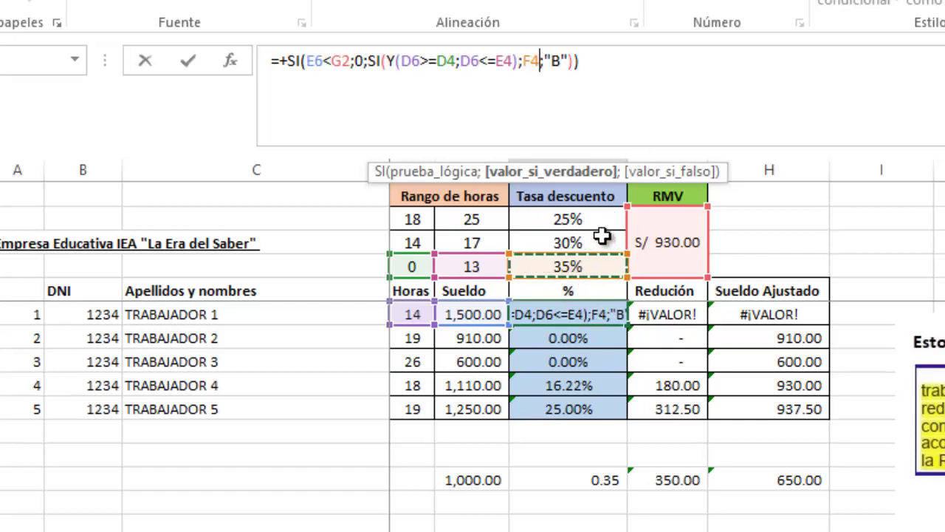
Replace the "B" result in F6's nested SI with the middle range's discount rate, F3, and accept the formula.
{"action": "left_click", "coordinate": [567, 62]}
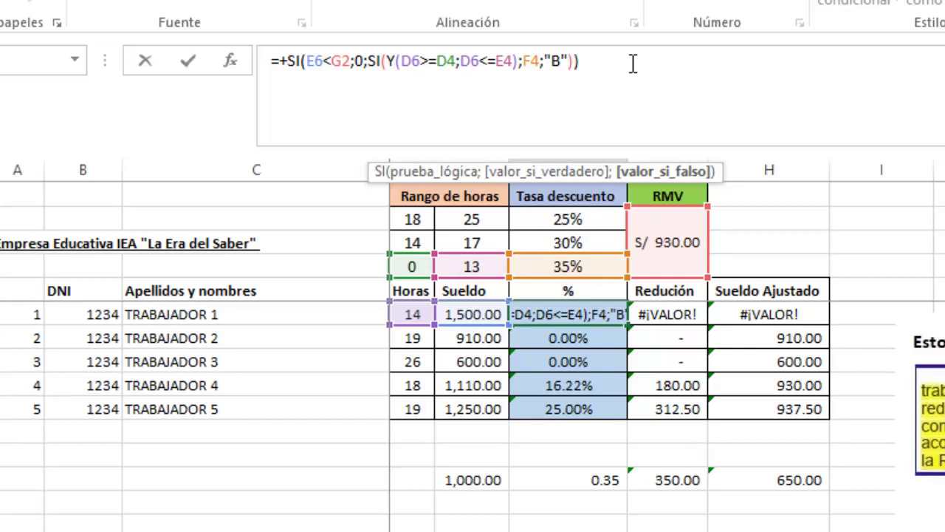
{"action": "key", "text": "BackSpace"}
{"action": "key", "text": "BackSpace"}
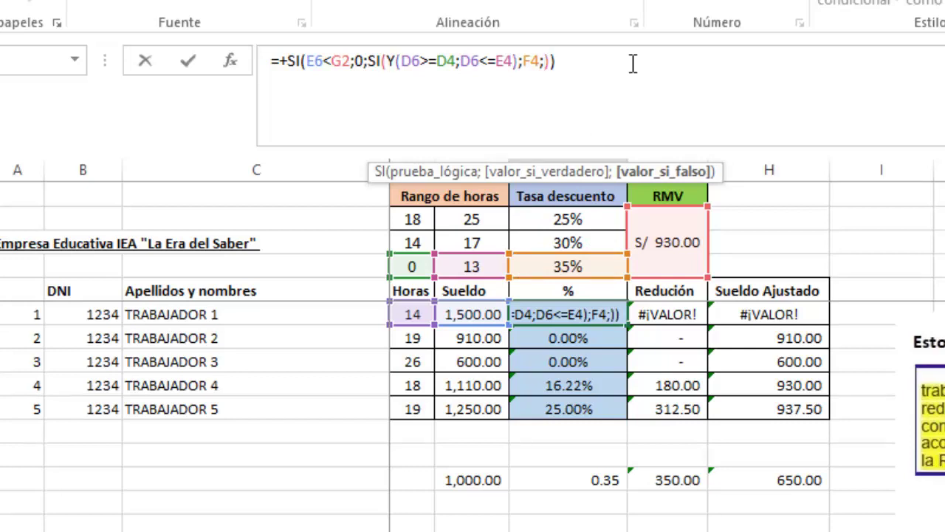
{"action": "left_click", "coordinate": [579, 240]}
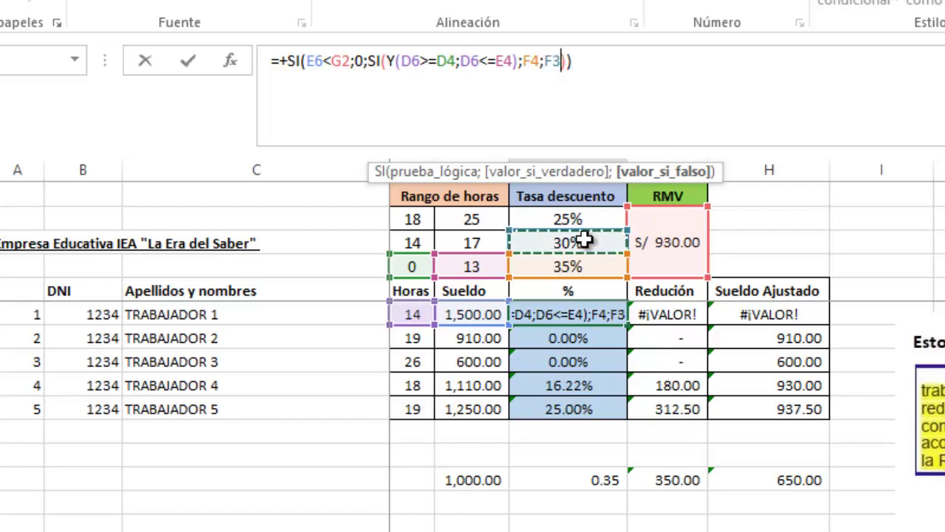
{"action": "left_click", "coordinate": [613, 59]}
{"action": "key", "text": "Return"}
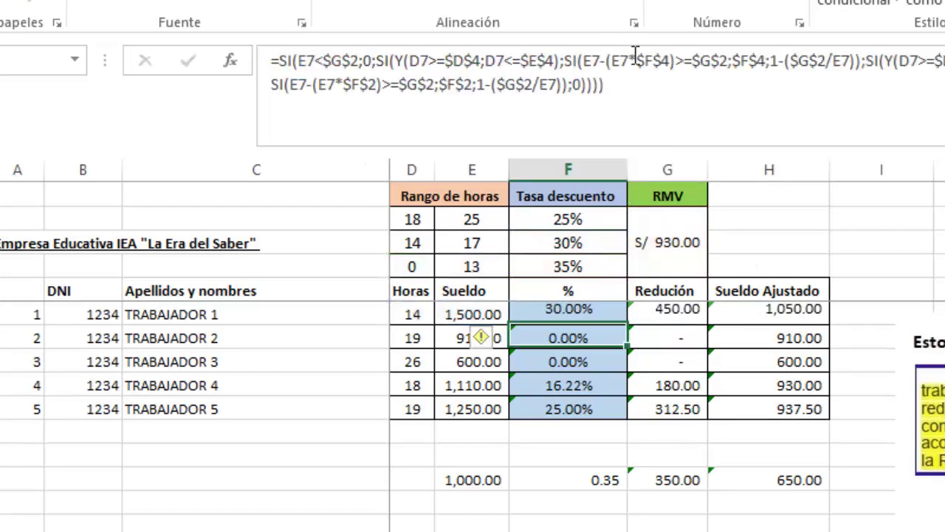
Test the formula with 8 hours for TRABAJADOR 1 in D6 and compare F6's percentage with the rate in F4.
{"action": "left_click", "coordinate": [489, 314]}
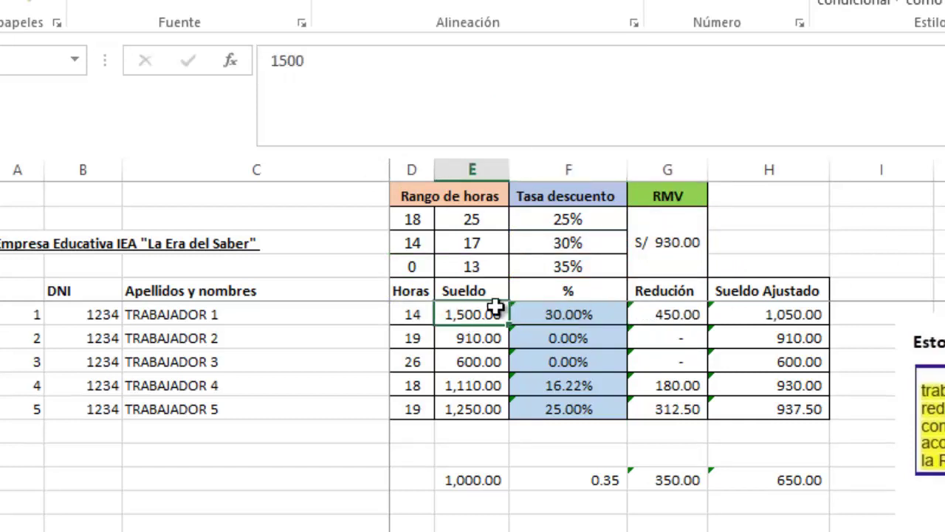
{"action": "left_click", "coordinate": [414, 314]}
{"action": "type", "text": "8"}
{"action": "key", "text": "Return"}
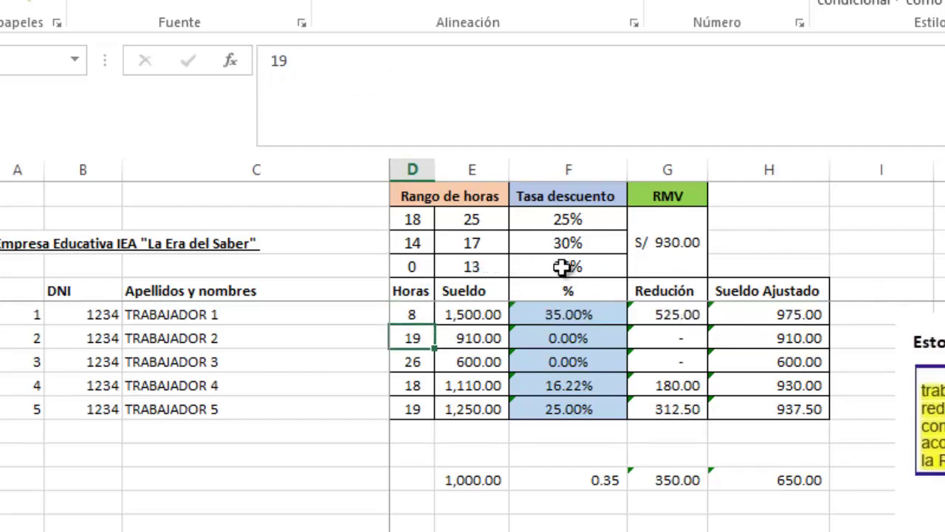
{"action": "left_click", "coordinate": [585, 314]}
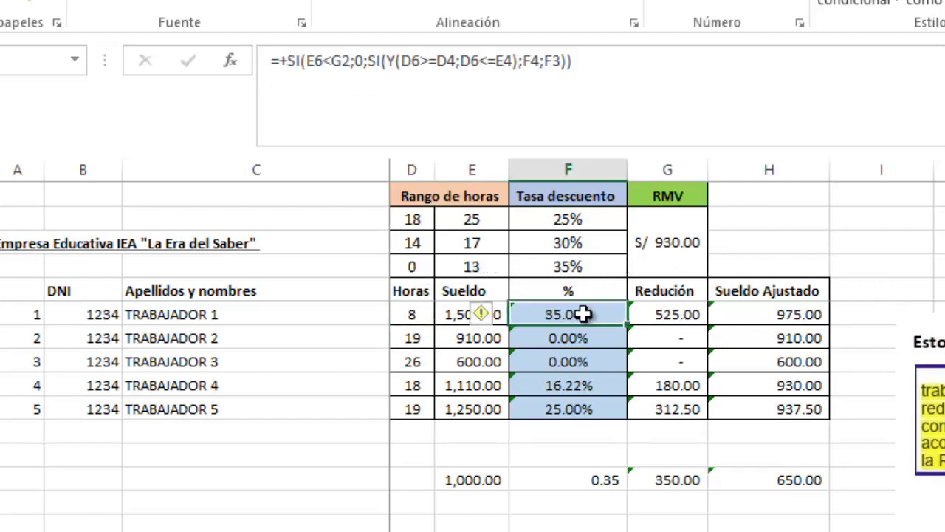
{"action": "left_click", "coordinate": [580, 266]}
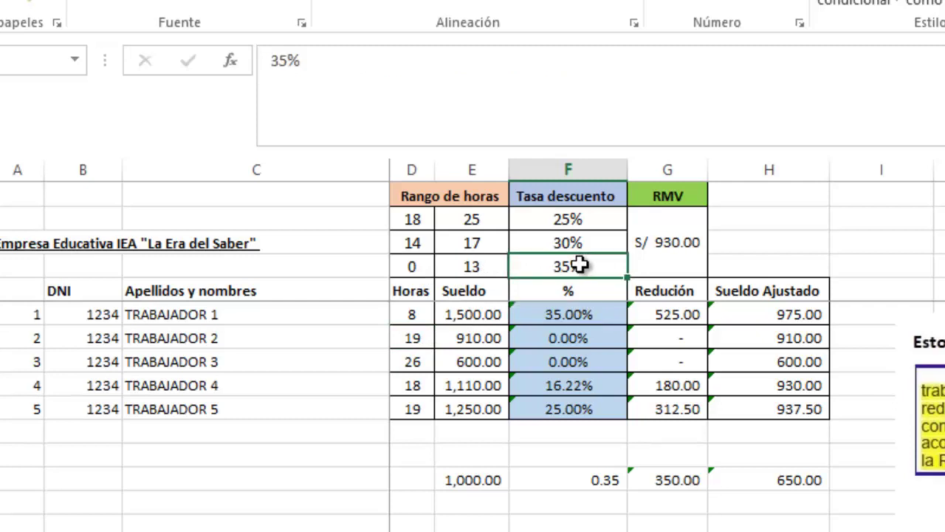
{"action": "left_click", "coordinate": [591, 313]}
{"action": "left_click", "coordinate": [581, 272]}
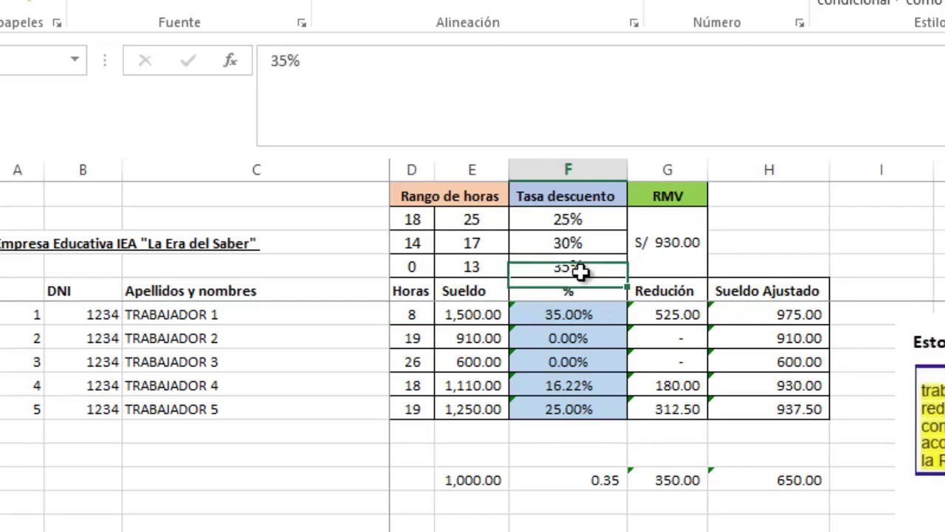
{"action": "left_click", "coordinate": [583, 315]}
Set TRABAJADOR 1's hours in D6 to 14 and review F6's percentage and the formula's value-if-false argument, F3.
{"action": "left_click", "coordinate": [424, 313]}
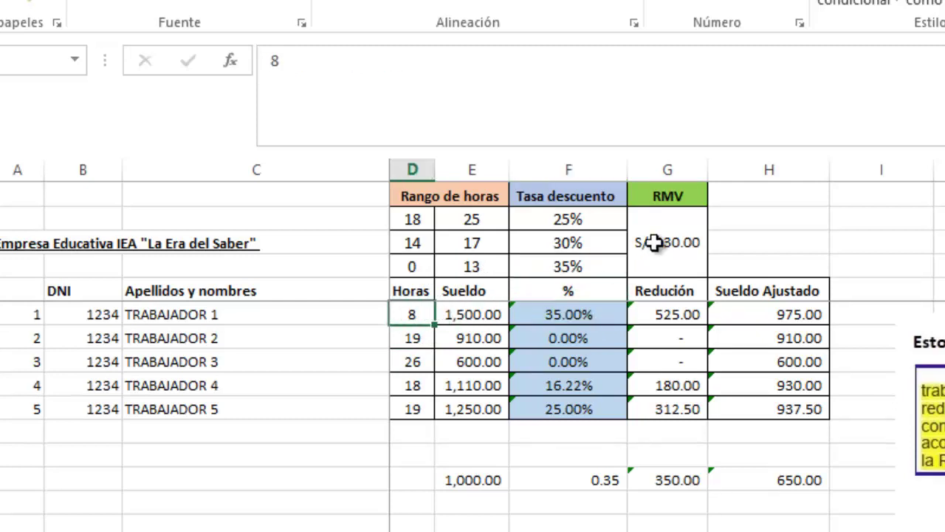
{"action": "type", "text": "14"}
{"action": "key", "text": "Return"}
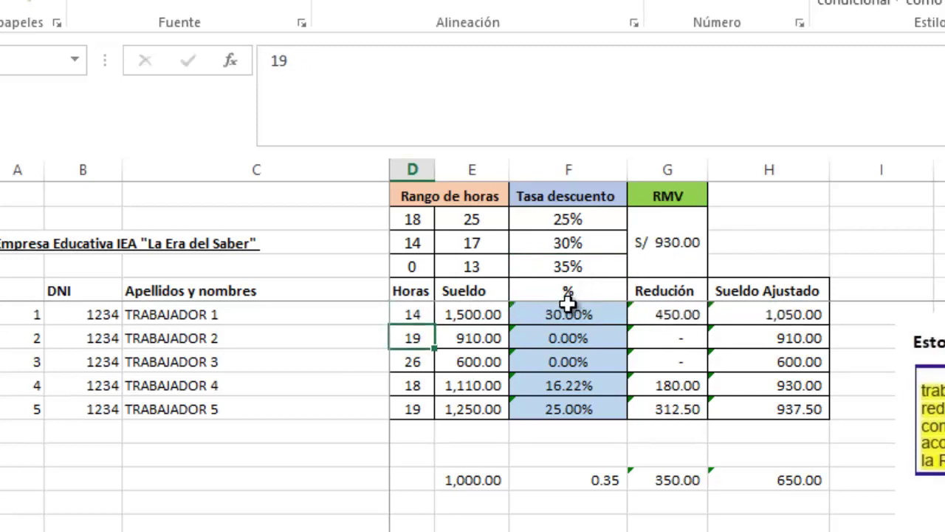
{"action": "left_click", "coordinate": [575, 310]}
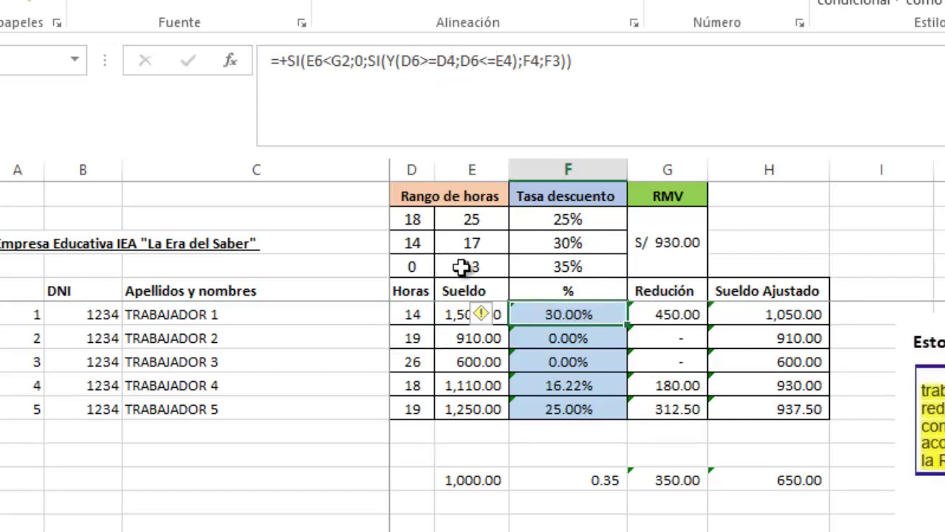
{"action": "left_click", "coordinate": [412, 313]}
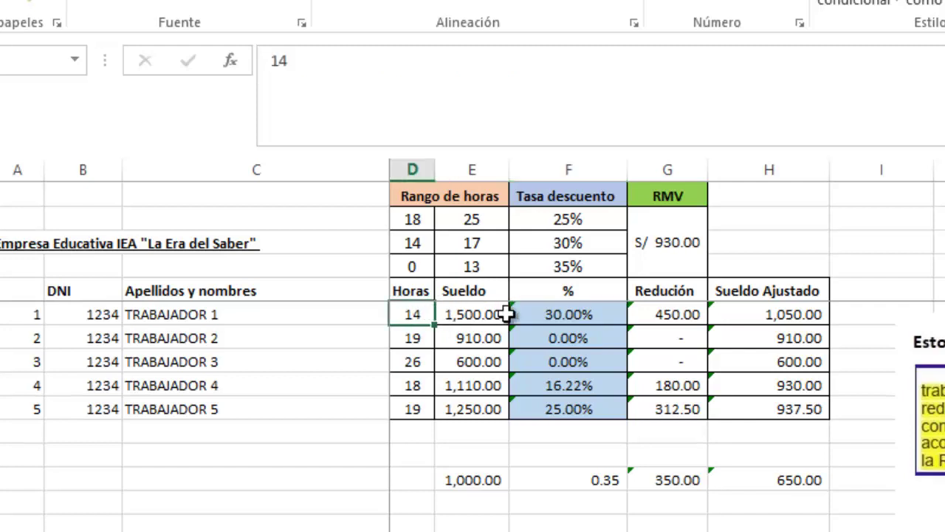
{"action": "left_click", "coordinate": [559, 314]}
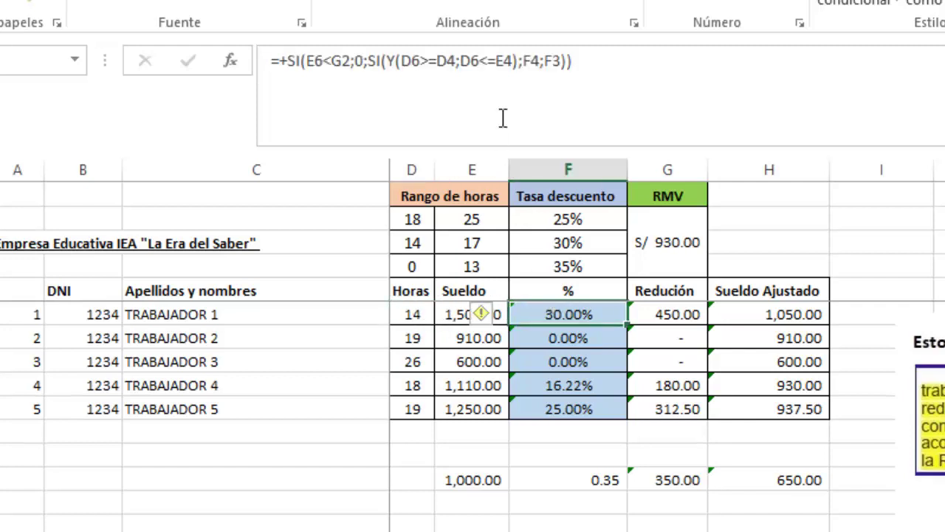
{"action": "left_click", "coordinate": [550, 60]}
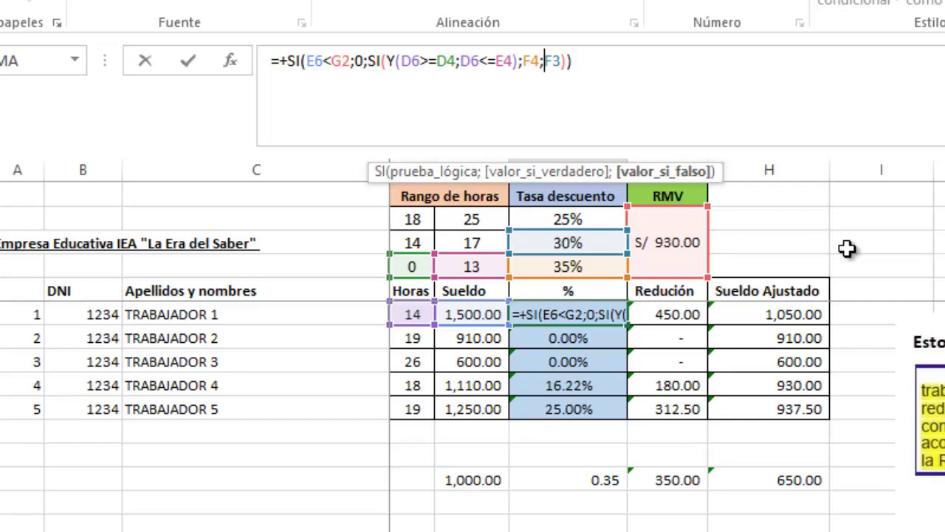
{"action": "key", "text": "Return"}
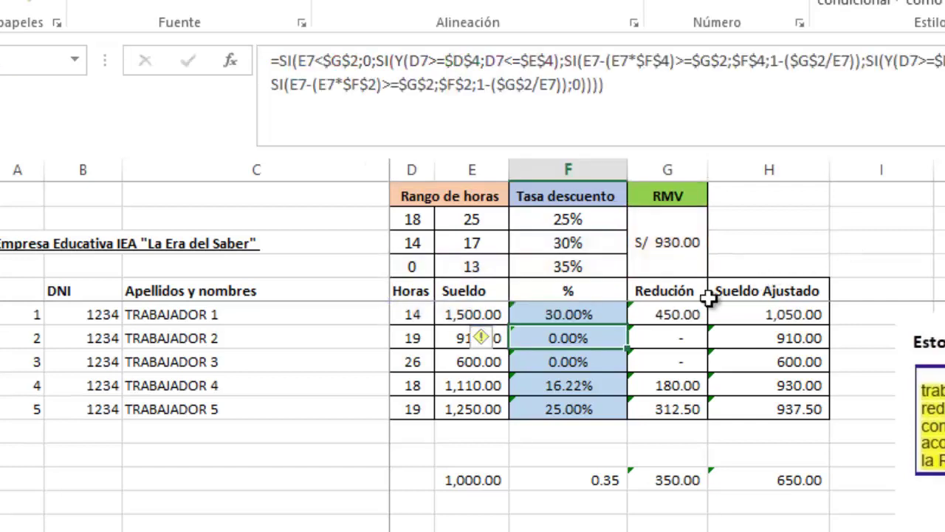
Set TRABAJADOR 1's hours in D6 to 8 and review the salary, percentage, reduction and adjusted salary in row 6.
{"action": "left_click", "coordinate": [427, 267]}
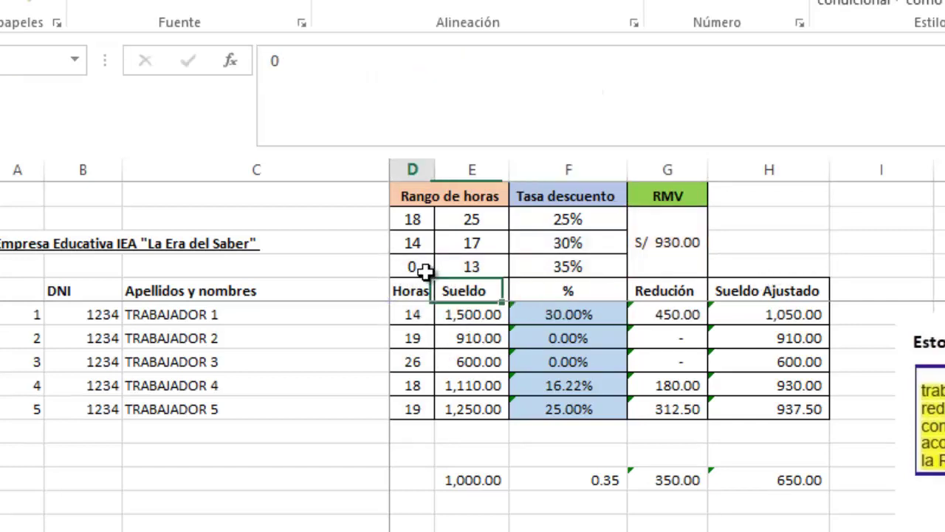
{"action": "left_click", "coordinate": [415, 314]}
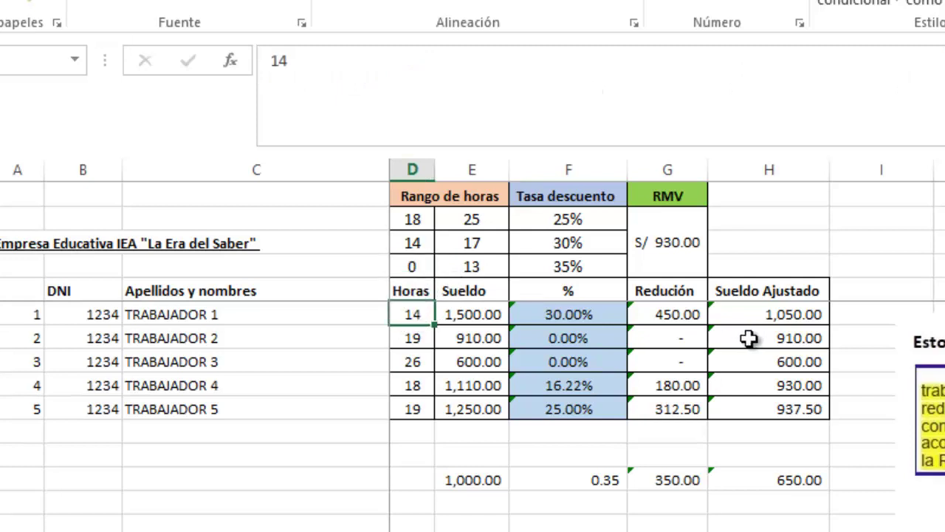
{"action": "type", "text": "8"}
{"action": "key", "text": "Return"}
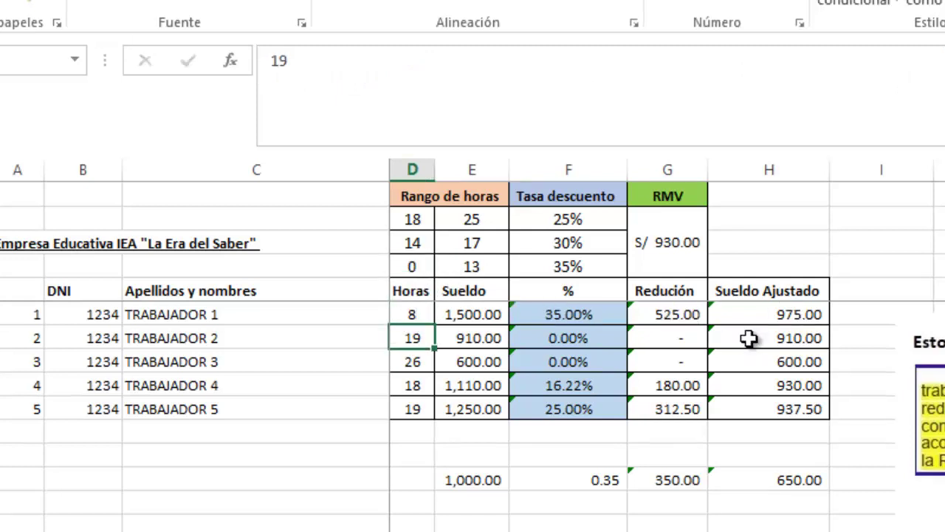
{"action": "left_click", "coordinate": [491, 314]}
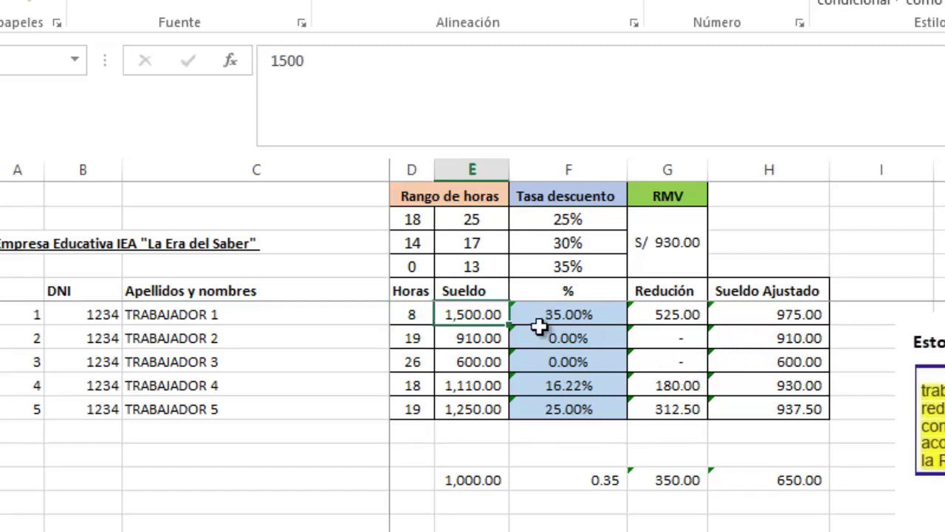
{"action": "left_click", "coordinate": [580, 314]}
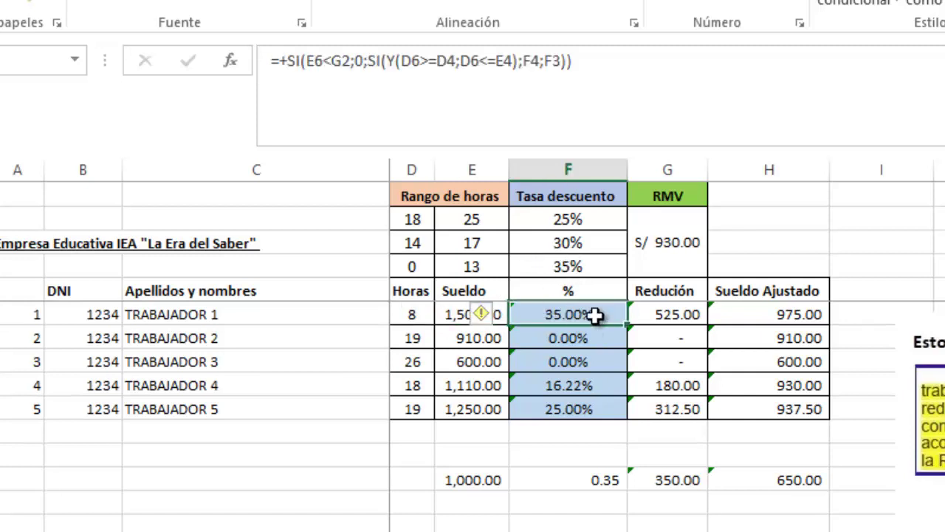
{"action": "left_click", "coordinate": [766, 315]}
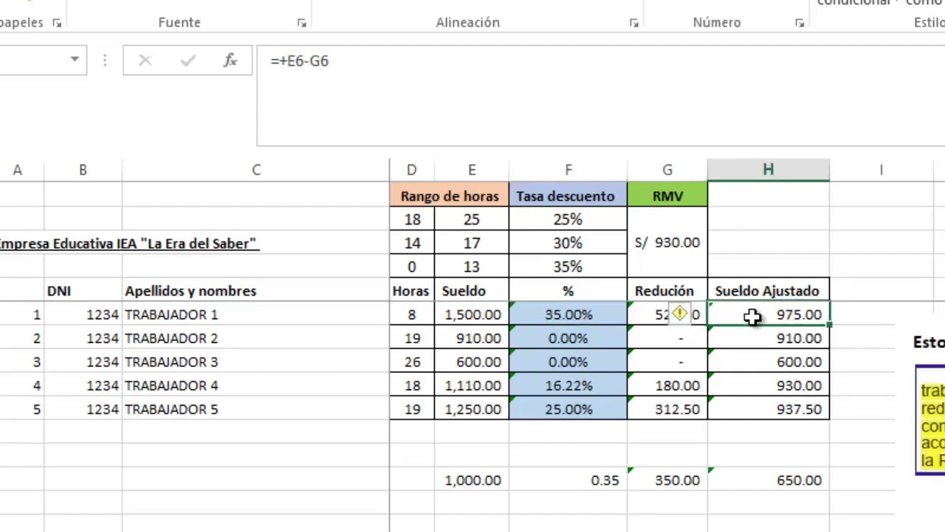
{"action": "left_click", "coordinate": [650, 314]}
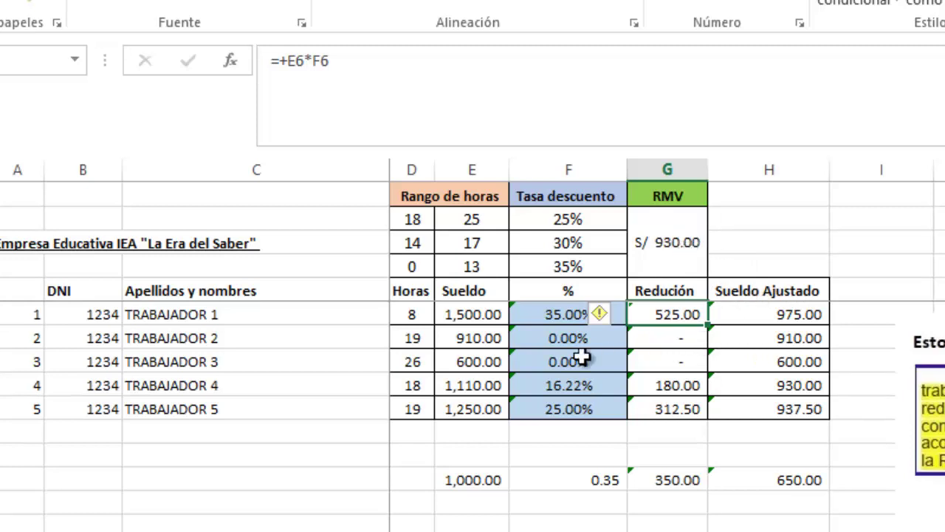
Test the formula with a salary of 1200 for TRABAJADOR 1 in E6.
{"action": "left_click", "coordinate": [488, 316]}
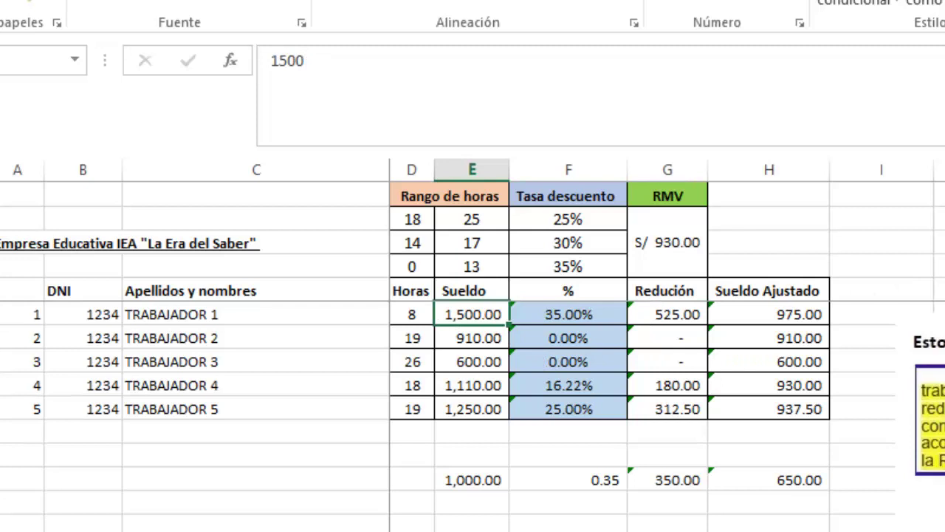
{"action": "type", "text": "1200"}
{"action": "key", "text": "Return"}
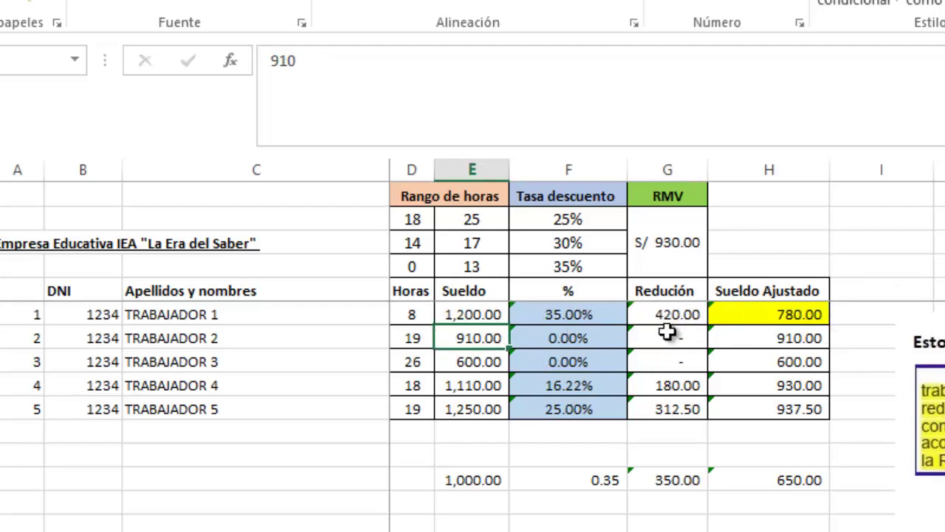
Set TRABAJADOR 1's salary in E6 to 1000.
{"action": "left_click", "coordinate": [491, 316]}
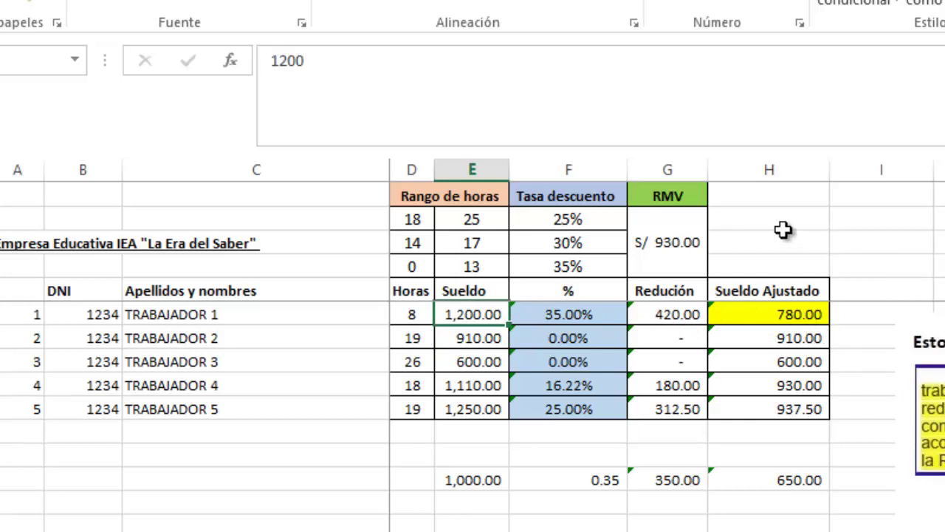
{"action": "type", "text": "1000"}
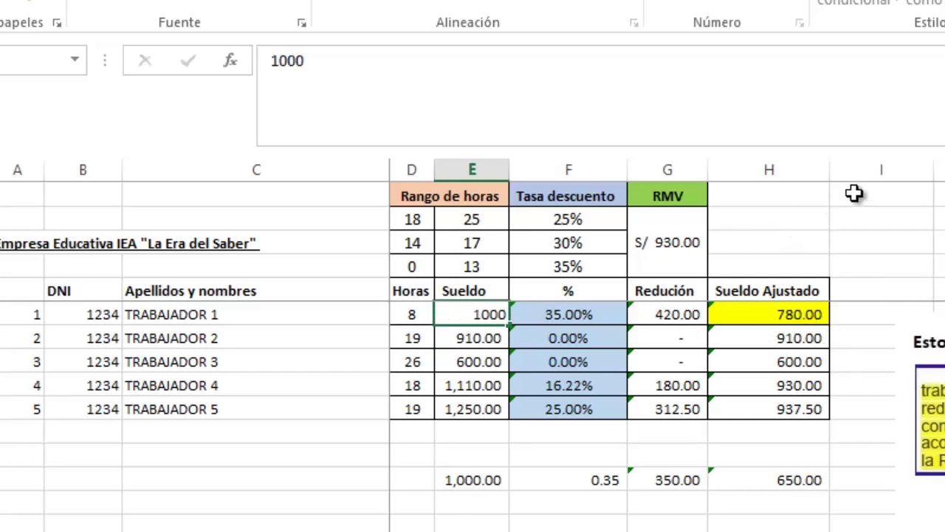
{"action": "key", "text": "Return"}
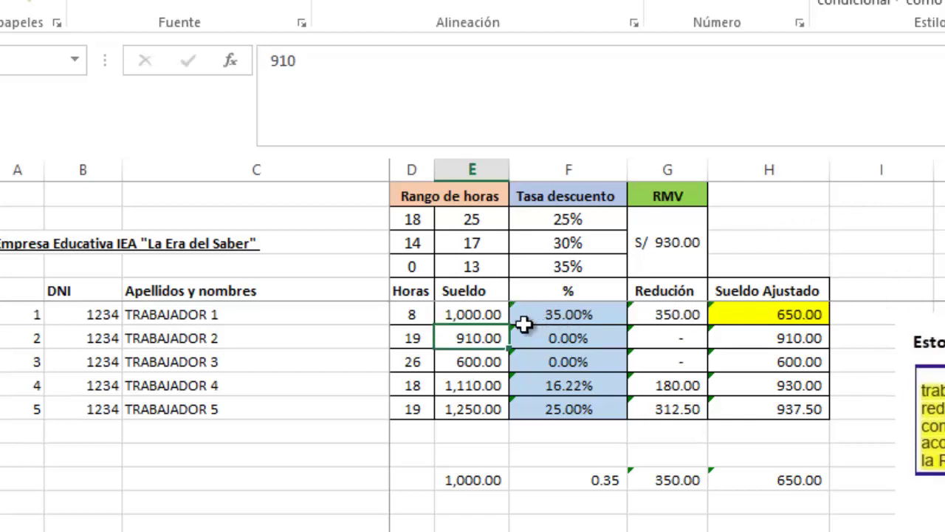
Examine how TRABAJADOR 1's salary, hours and the F4 rate lead to the reduction in G6 and adjusted salary in H6.
{"action": "left_click", "coordinate": [457, 313]}
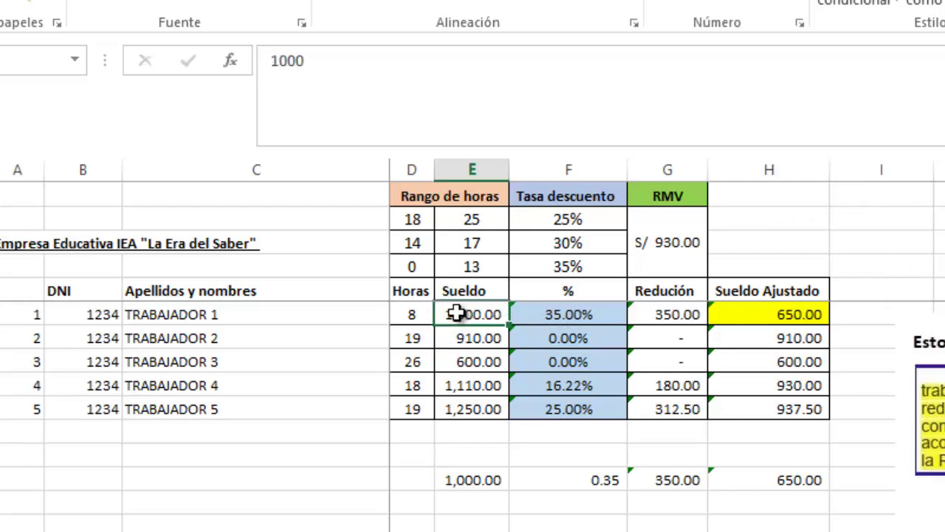
{"action": "left_click", "coordinate": [411, 315]}
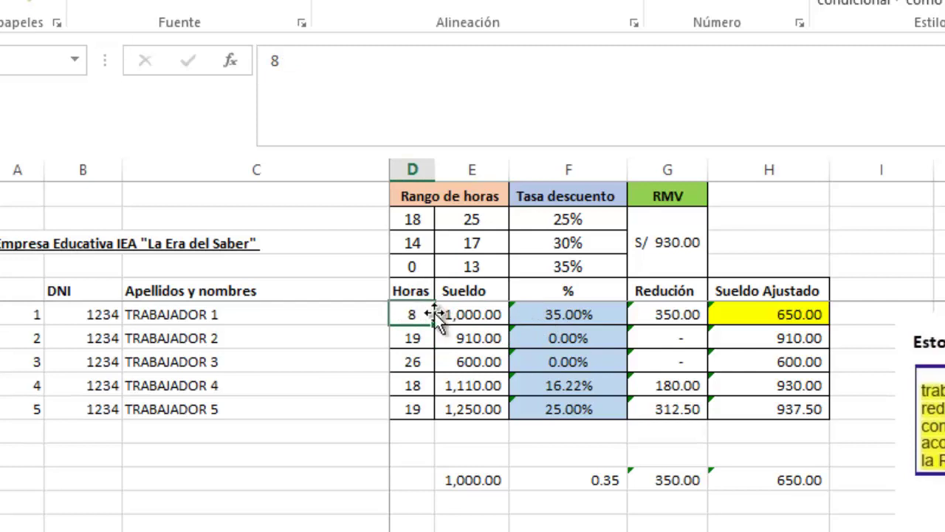
{"action": "left_click", "coordinate": [563, 266]}
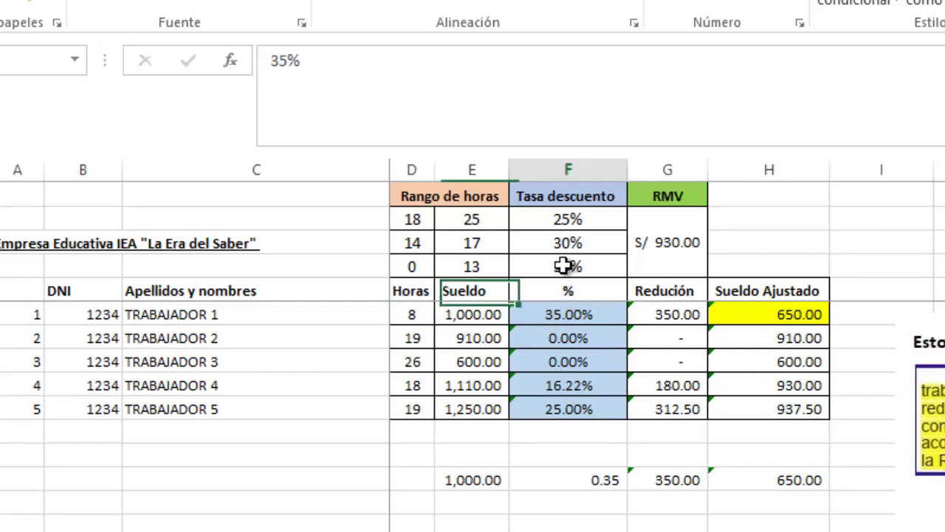
{"action": "left_click", "coordinate": [568, 319]}
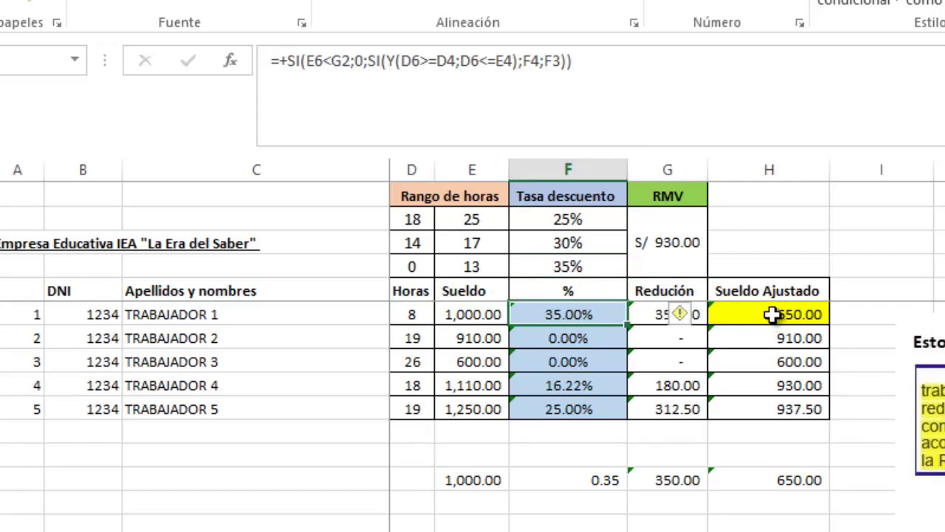
{"action": "left_click", "coordinate": [776, 316]}
{"action": "left_click", "coordinate": [674, 316]}
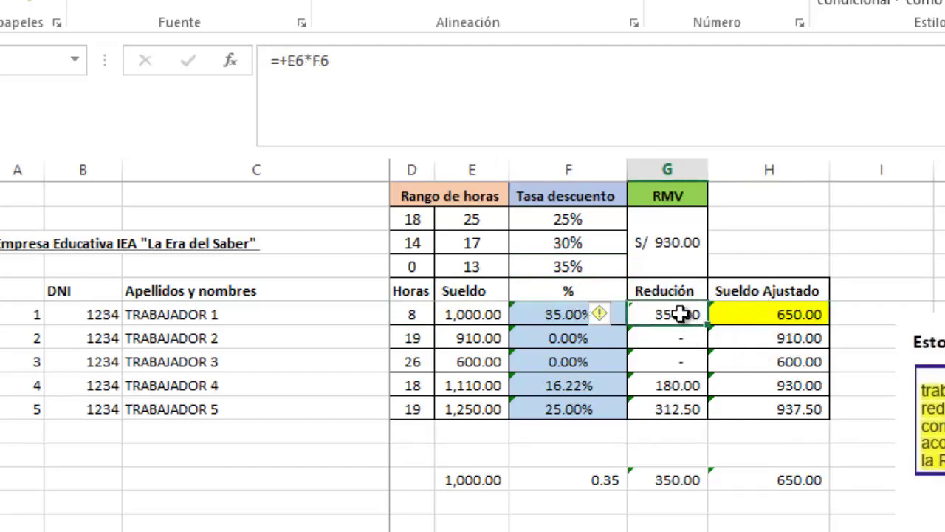
{"action": "left_click", "coordinate": [775, 314]}
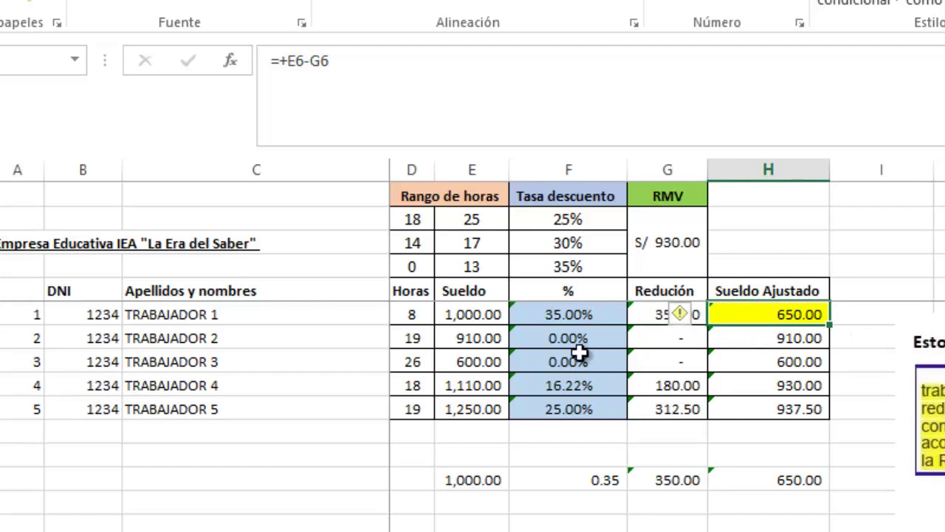
Replace the value-if-true argument F4 in F6's inner SI with the opening of another nested SI function.
{"action": "left_click", "coordinate": [582, 315]}
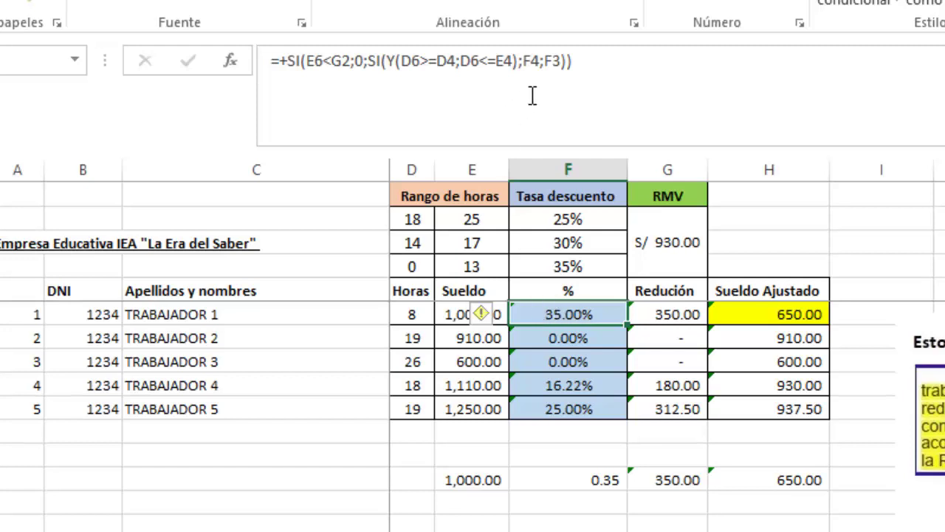
{"action": "left_click", "coordinate": [543, 61]}
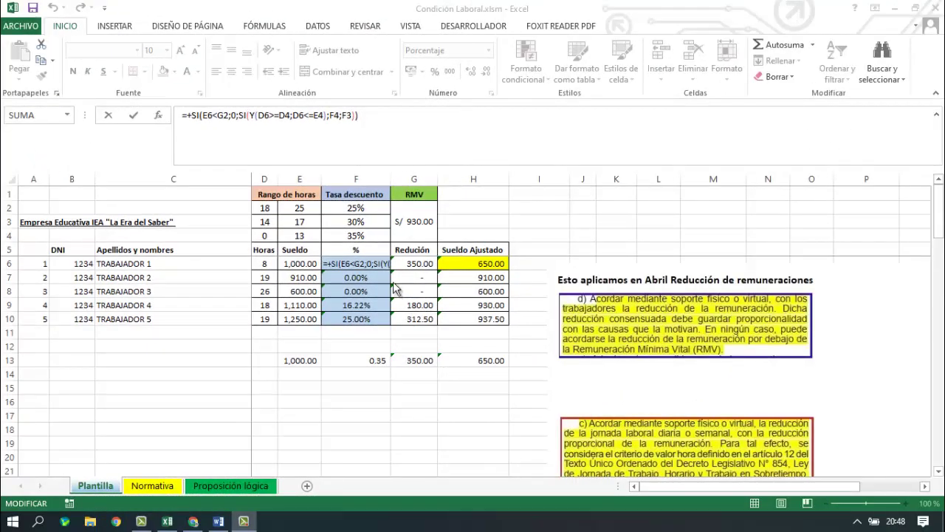
{"action": "double_click", "coordinate": [342, 115]}
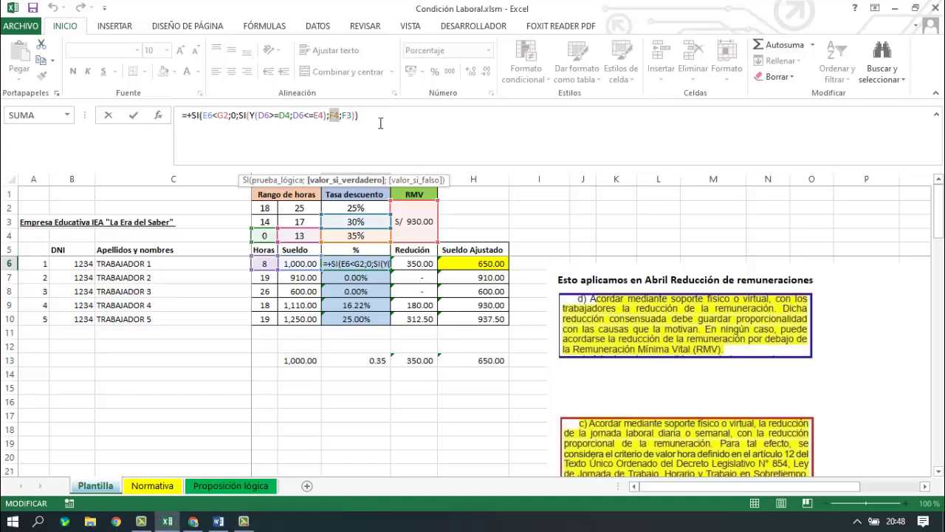
{"action": "key", "text": "Left"}
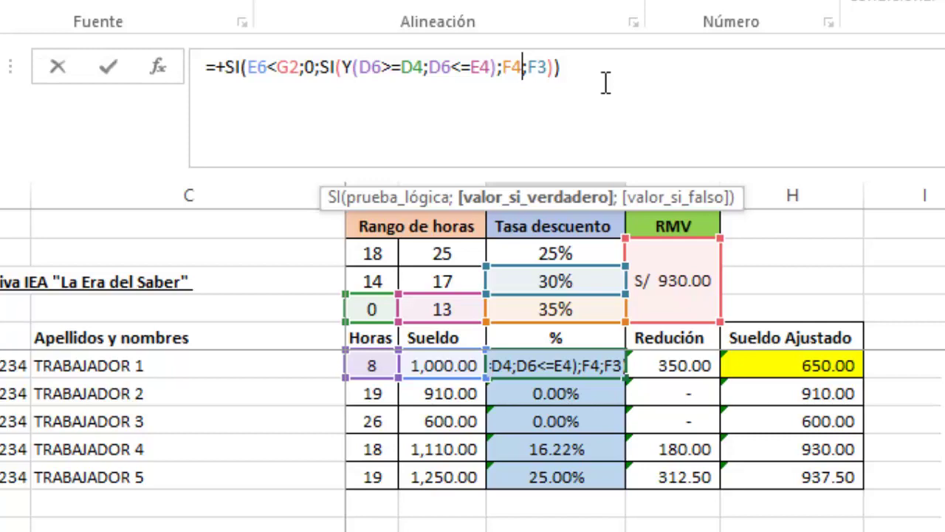
{"action": "key", "text": "BackSpace"}
{"action": "key", "text": "BackSpace"}
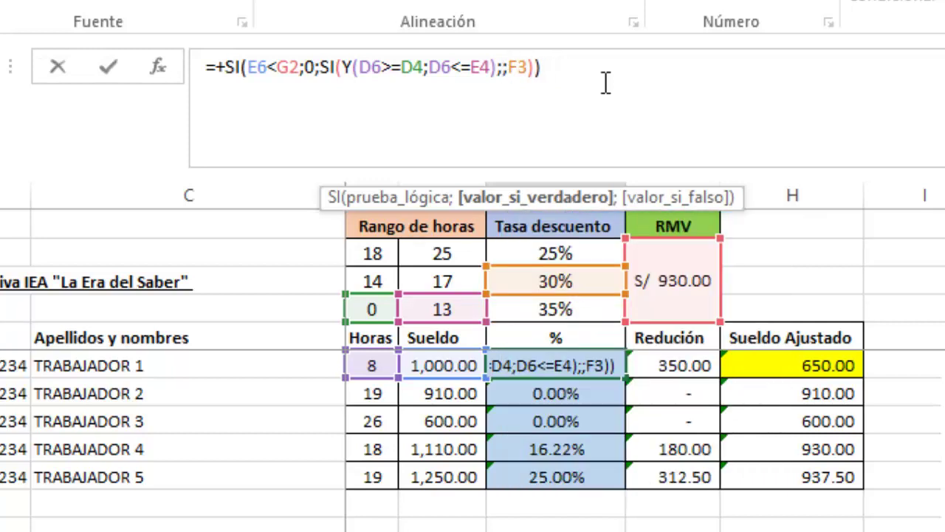
{"action": "type", "text": "SI("}
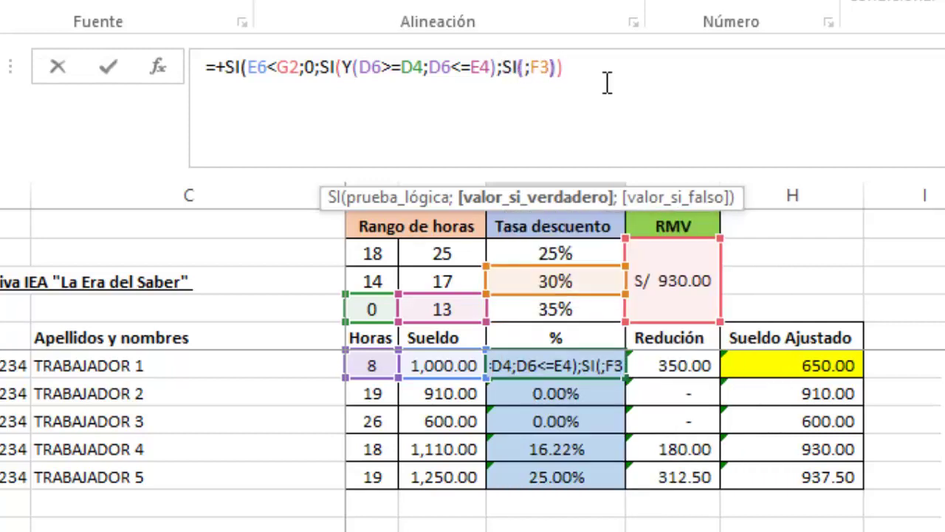
Enter E6-(E6*F4) as the start of the new nested SI's logical test, subtracting the lowest range's discount from the salary.
{"action": "left_click", "coordinate": [529, 109]}
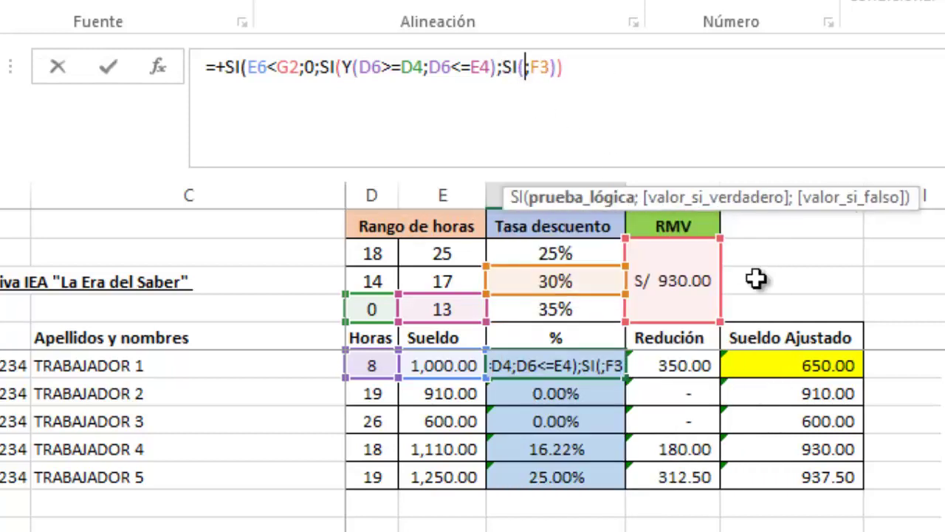
{"action": "left_click", "coordinate": [435, 362]}
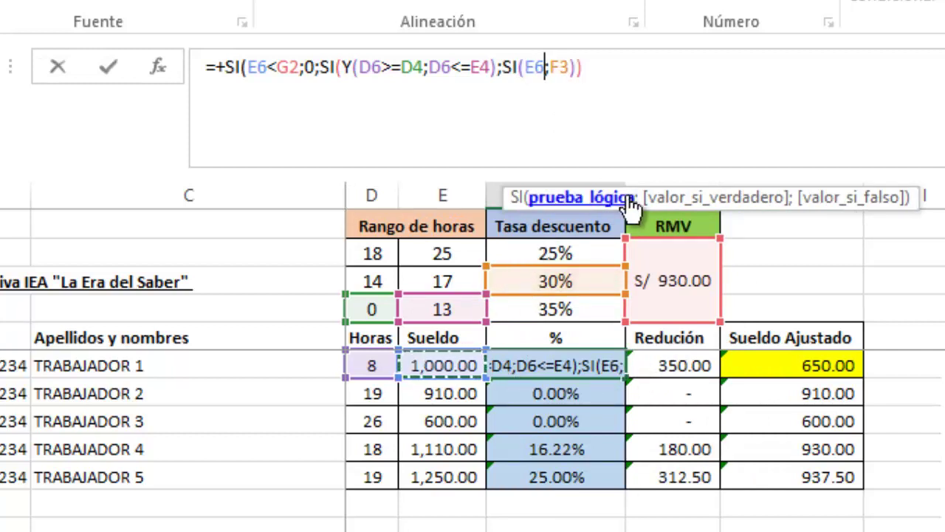
{"action": "type", "text": "-"}
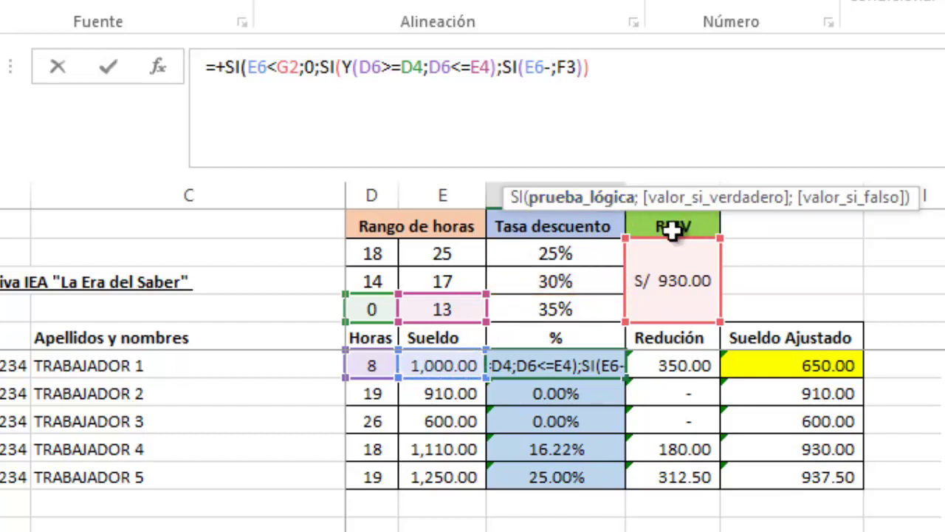
{"action": "type", "text": "("}
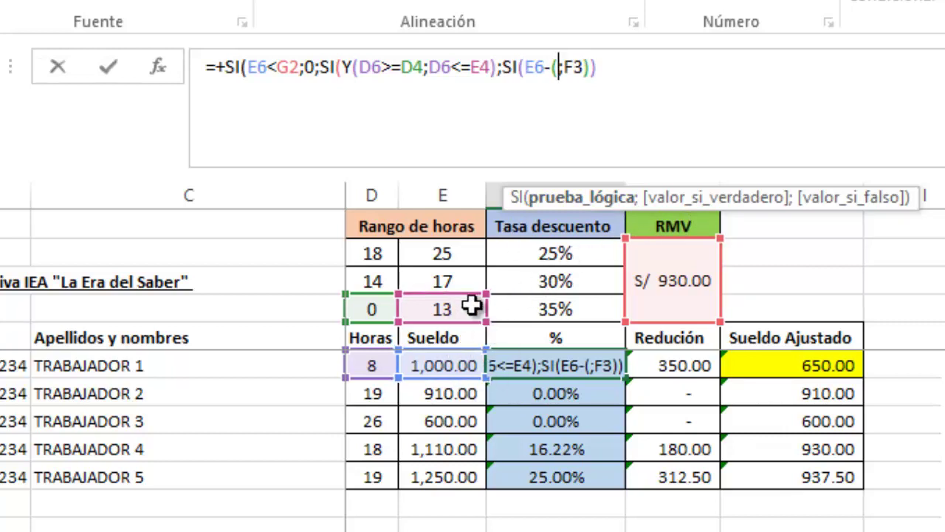
{"action": "left_click", "coordinate": [430, 365]}
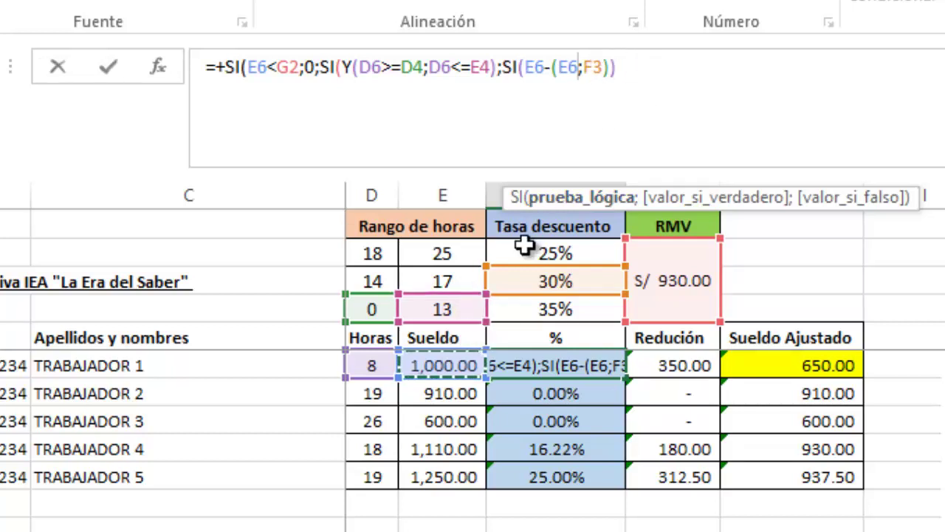
{"action": "type", "text": "*"}
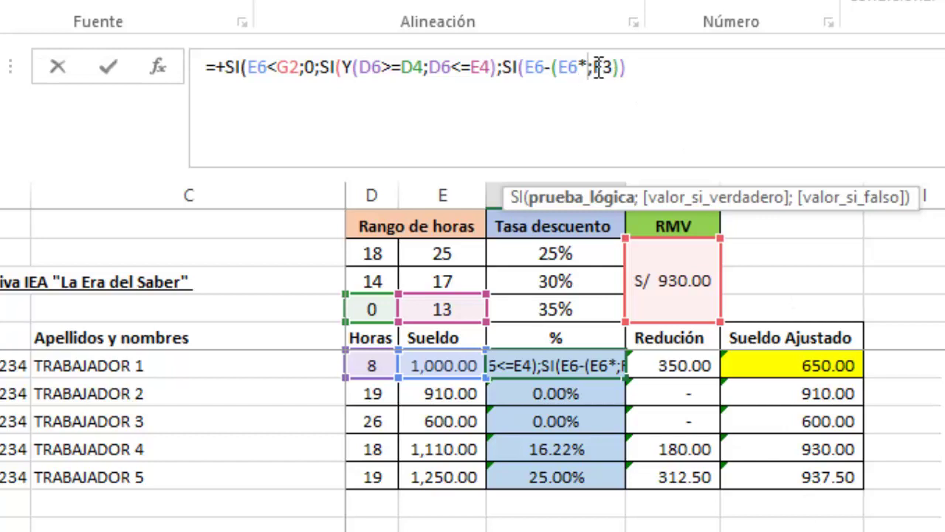
{"action": "left_click", "coordinate": [543, 309]}
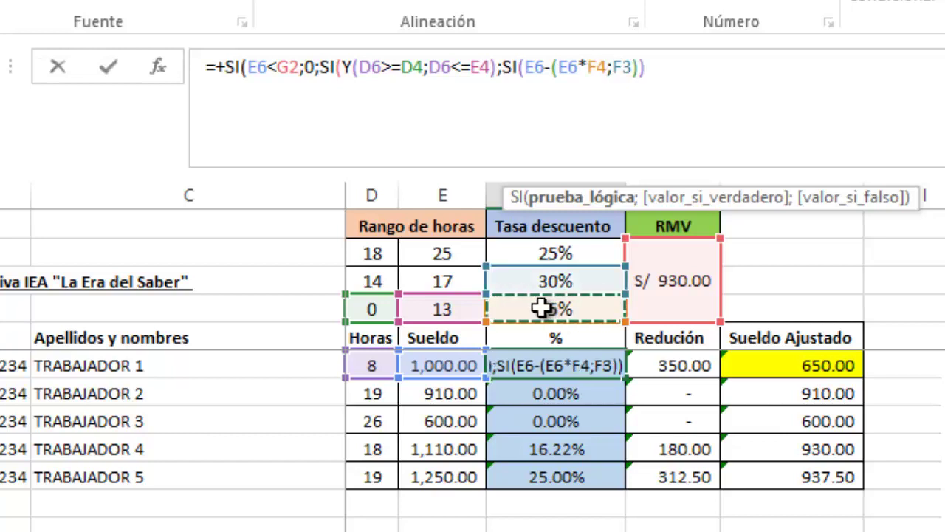
{"action": "type", "text": ")"}
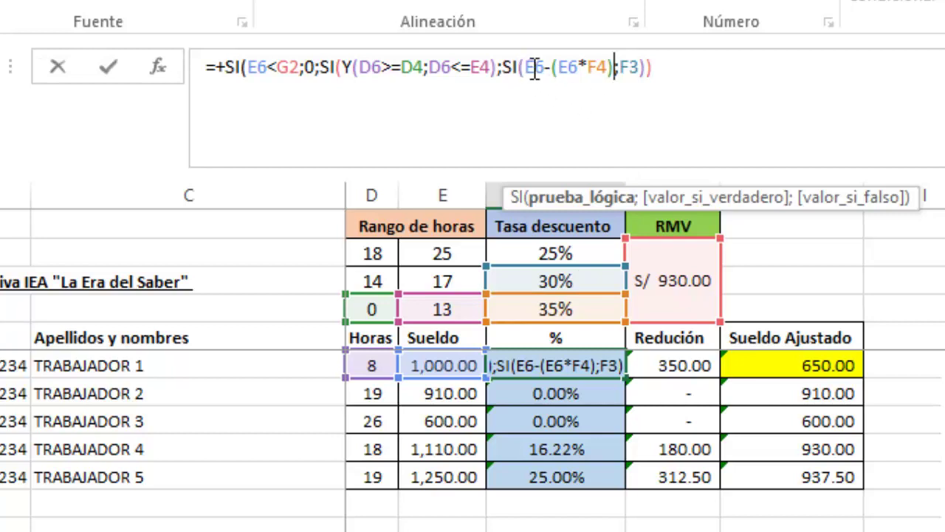
Complete the new nested SI's logical test in F6 with >=G2 and give F4 as its value if true.
{"action": "left_click_drag", "start_coordinate": [559, 66], "coordinate": [597, 62]}
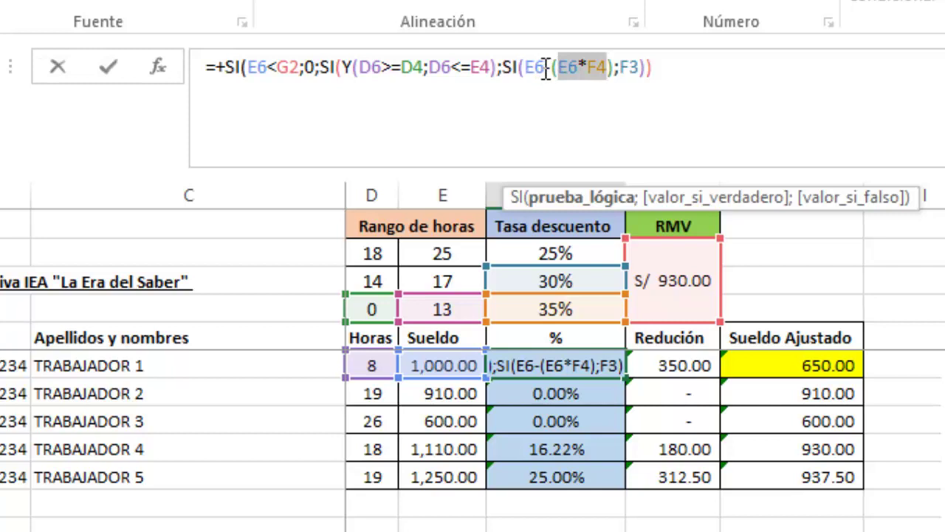
{"action": "left_click", "coordinate": [602, 68]}
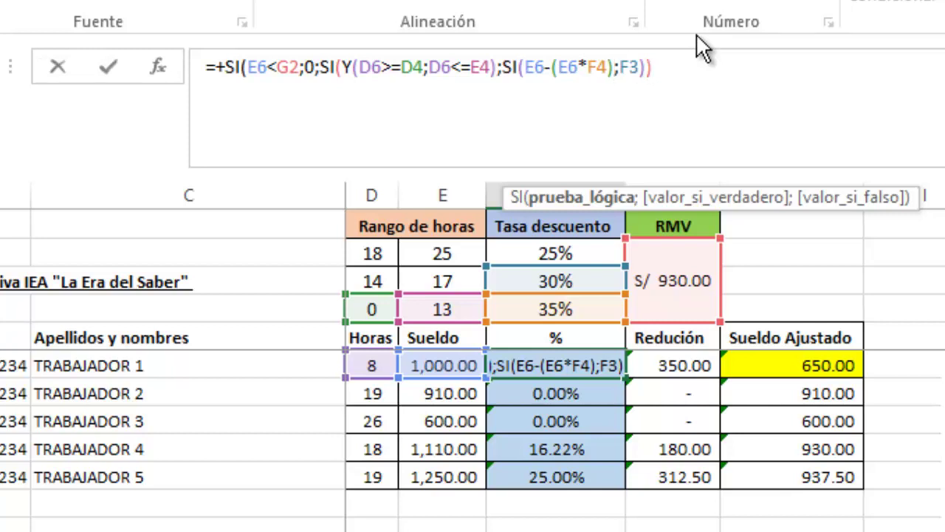
{"action": "type", "text": ">"}
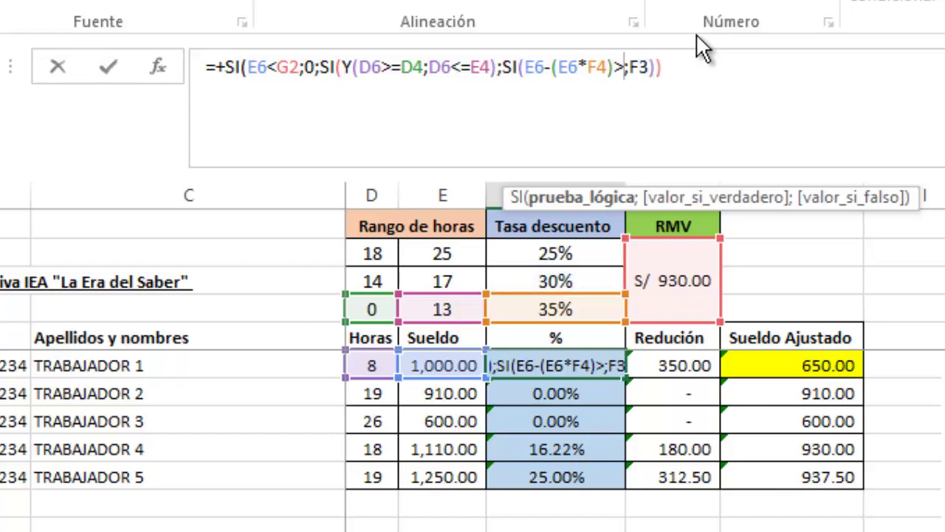
{"action": "type", "text": "="}
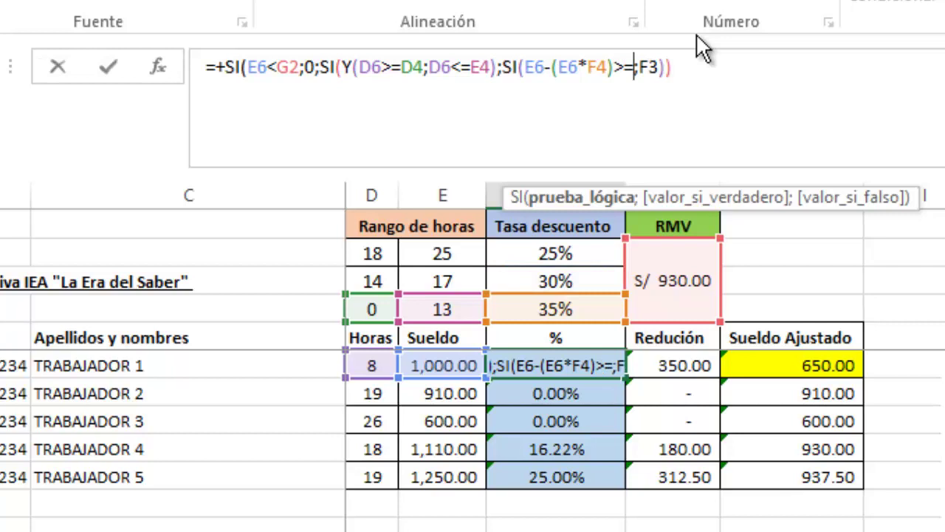
{"action": "left_click", "coordinate": [678, 281]}
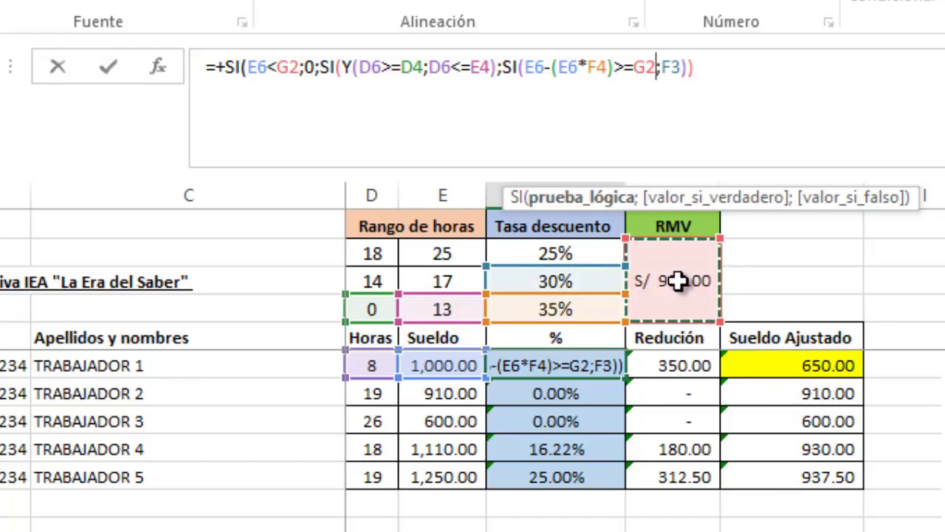
{"action": "type", "text": ";"}
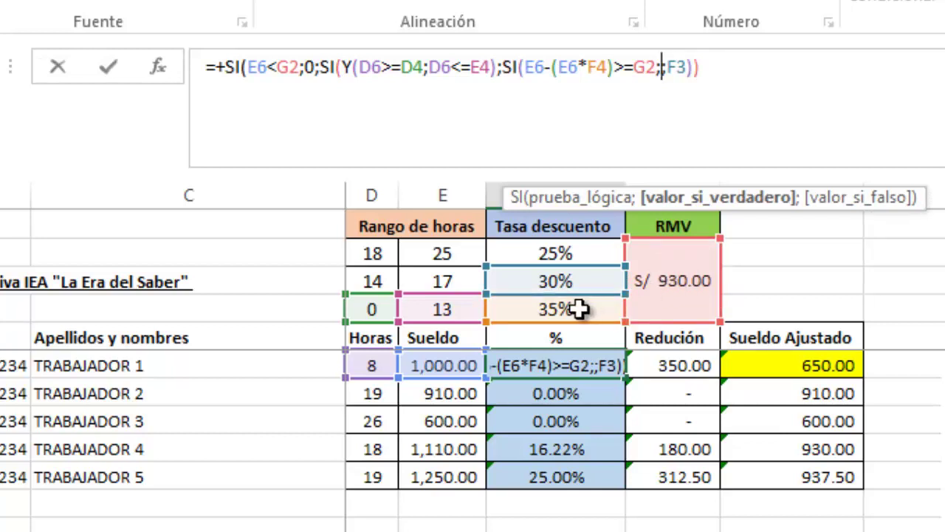
{"action": "left_click", "coordinate": [555, 309]}
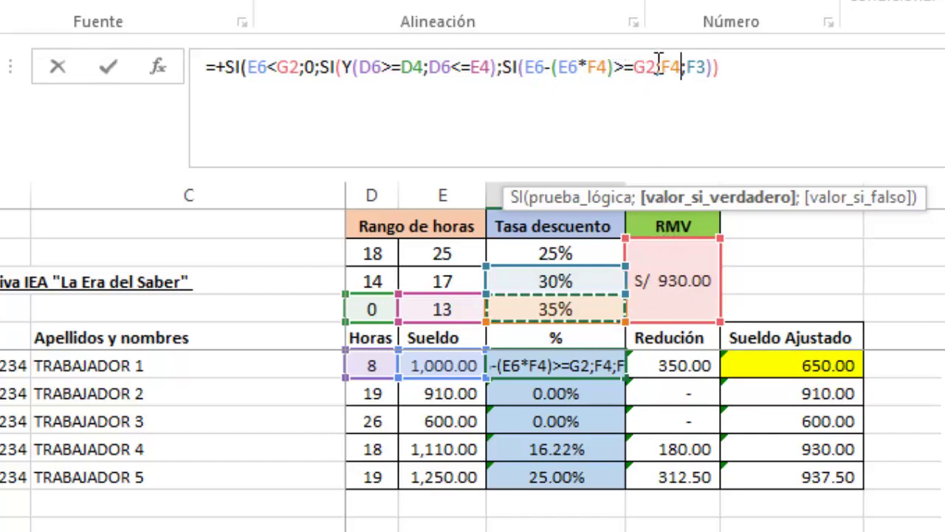
Replace F3, the nested SI's value if false, with 1-(G2/E6) in F6's formula.
{"action": "left_click", "coordinate": [714, 67]}
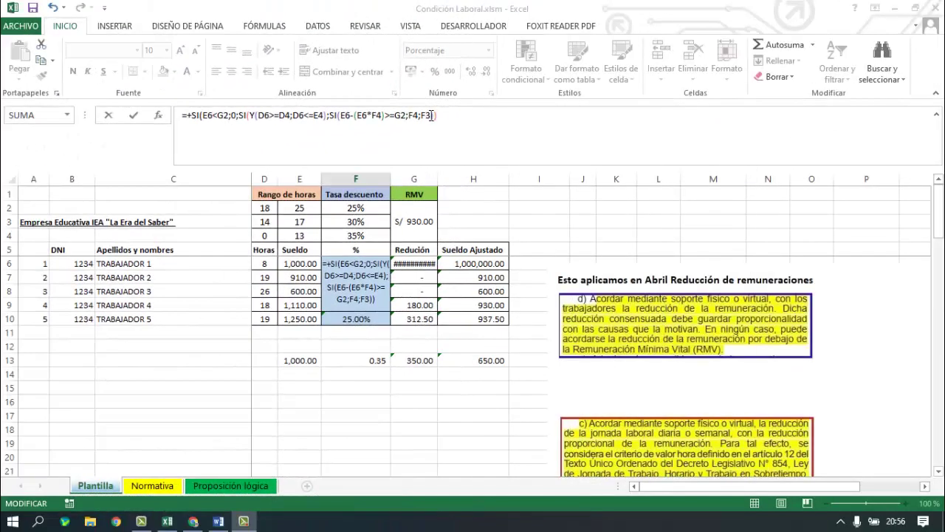
{"action": "left_click", "coordinate": [432, 116]}
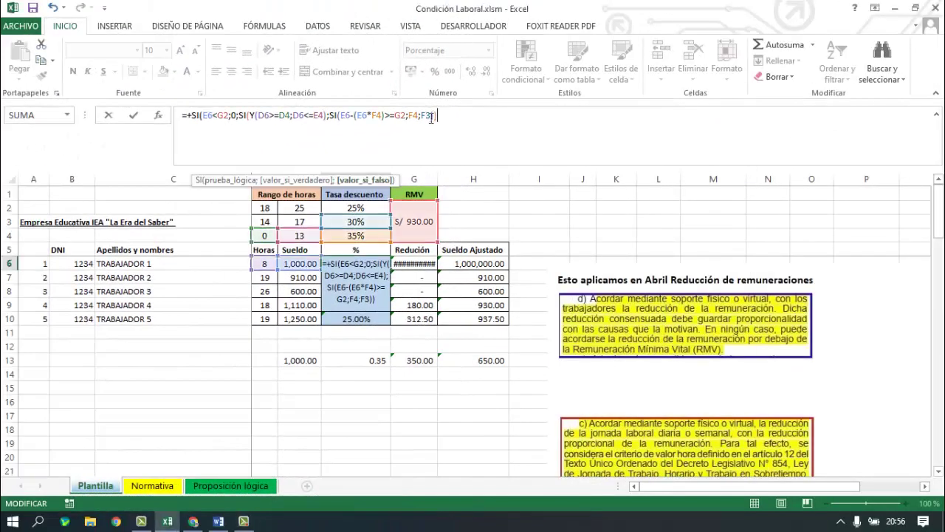
{"action": "left_click", "coordinate": [431, 116]}
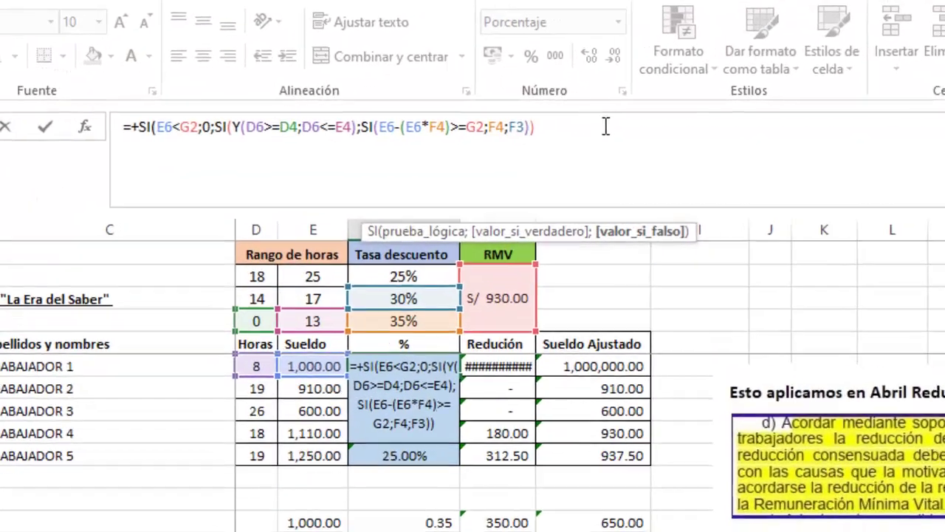
{"action": "key", "text": "BackSpace"}
{"action": "key", "text": "BackSpace"}
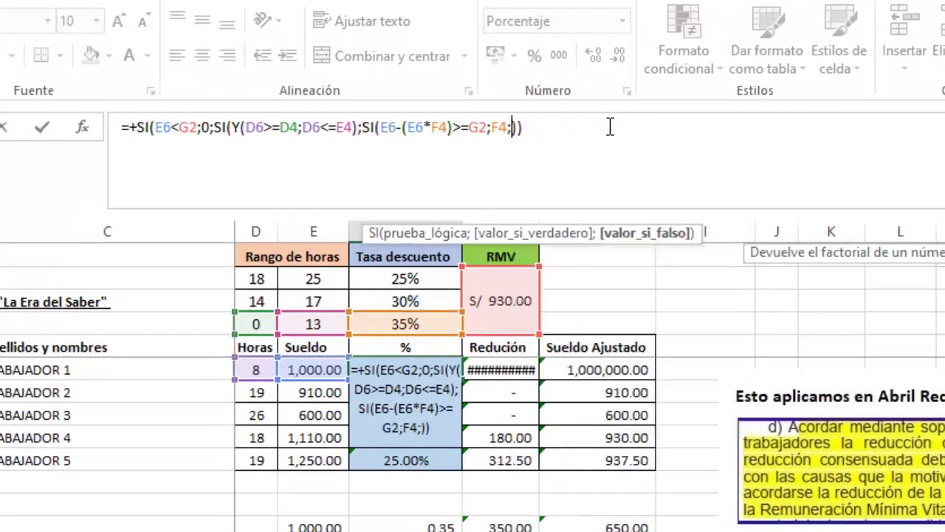
{"action": "type", "text": "1"}
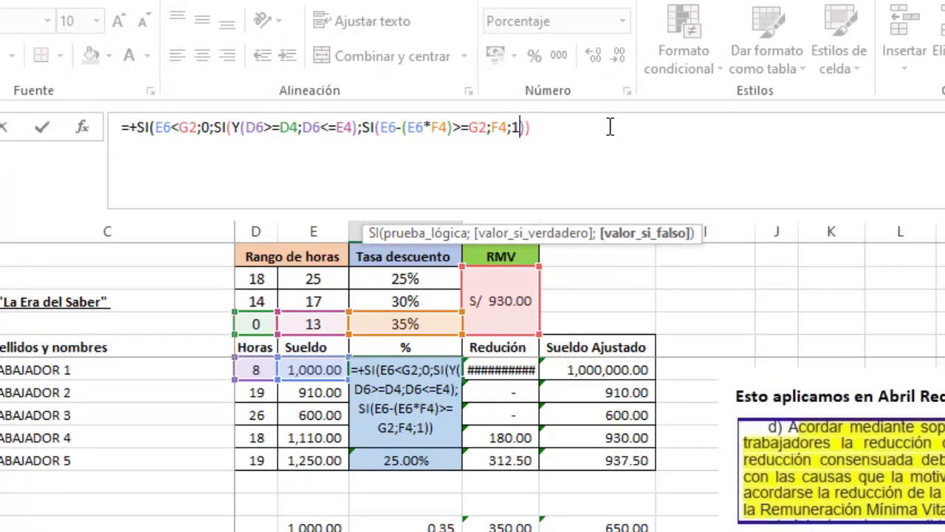
{"action": "type", "text": "-"}
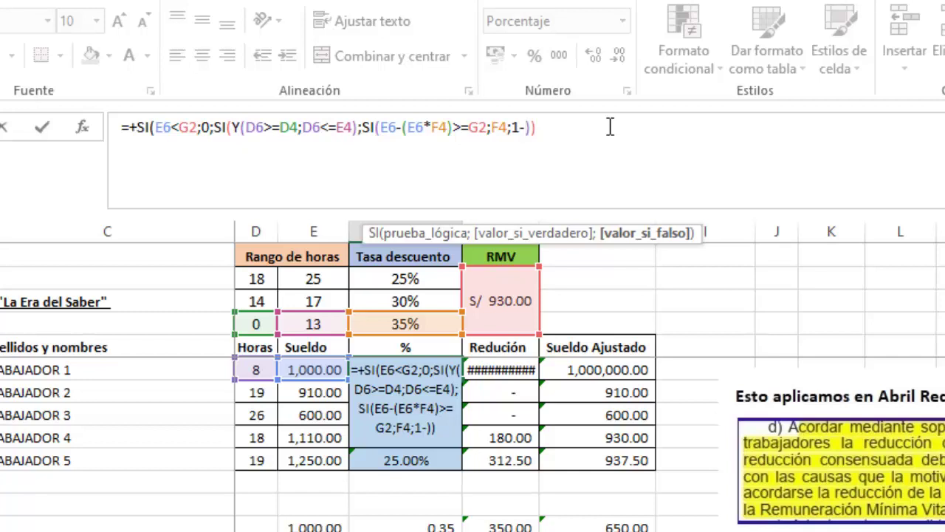
{"action": "type", "text": "("}
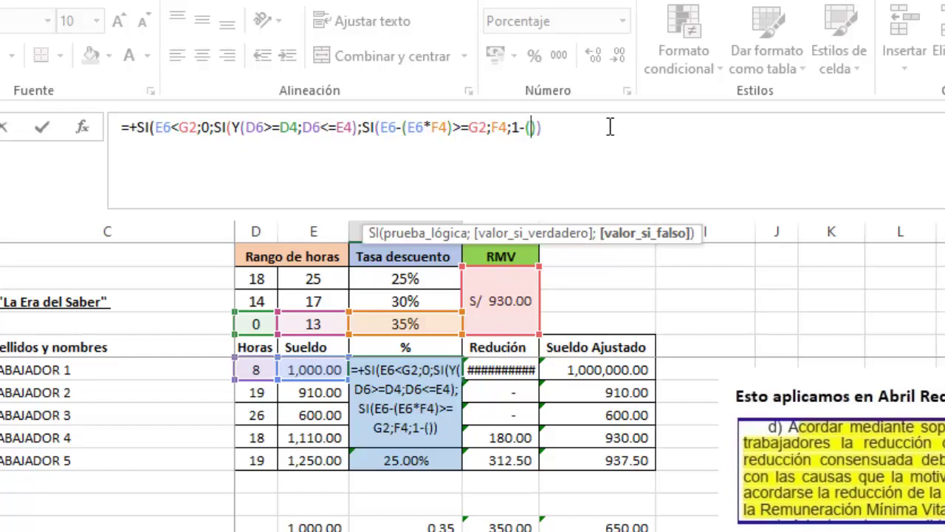
{"action": "left_click", "coordinate": [501, 299]}
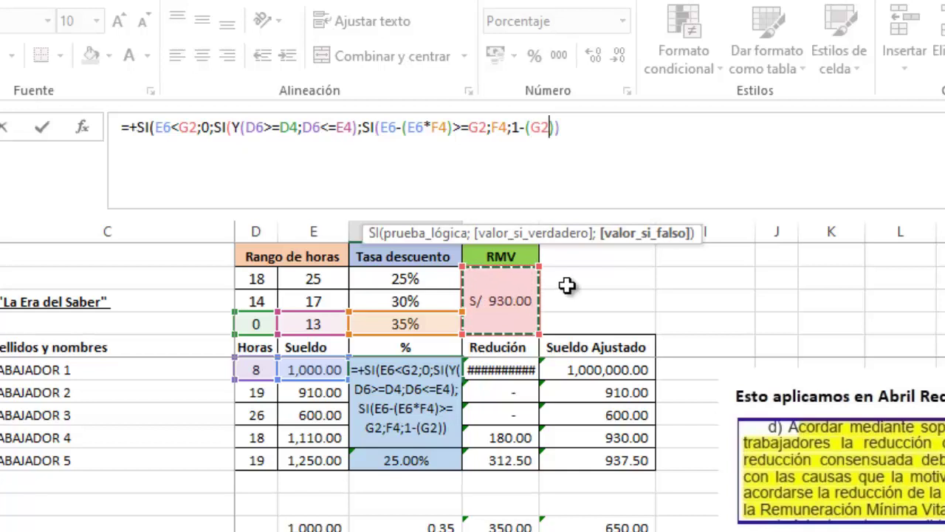
{"action": "type", "text": "/"}
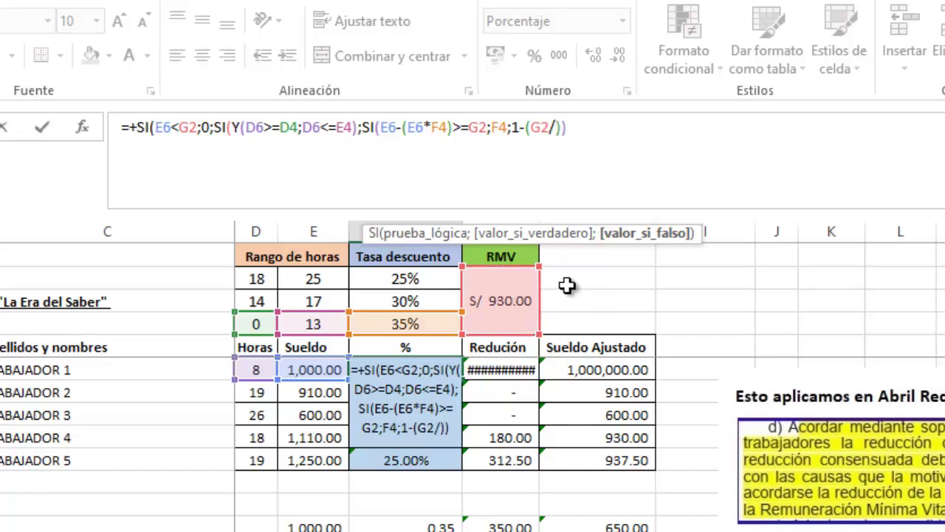
{"action": "left_click", "coordinate": [316, 367]}
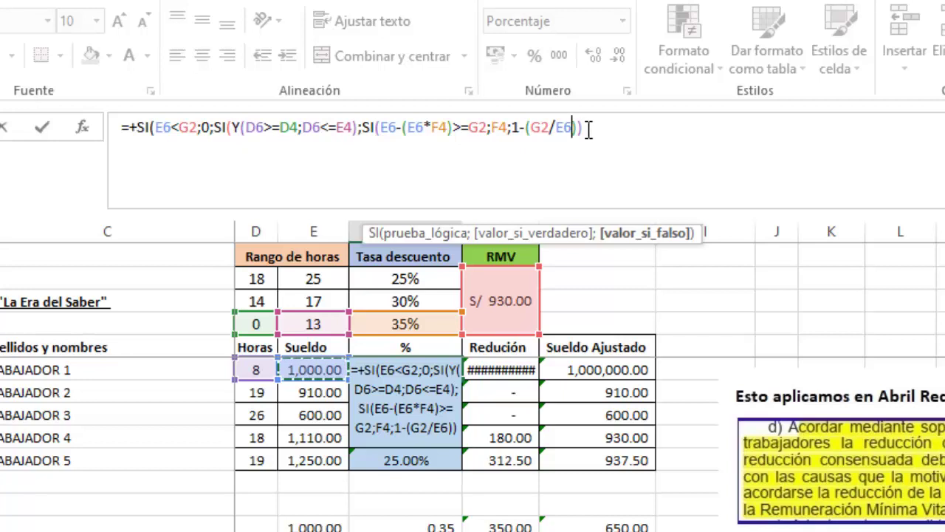
Close the remaining parentheses of F6's formula, enter it and reselect F6.
{"action": "type", "text": ")"}
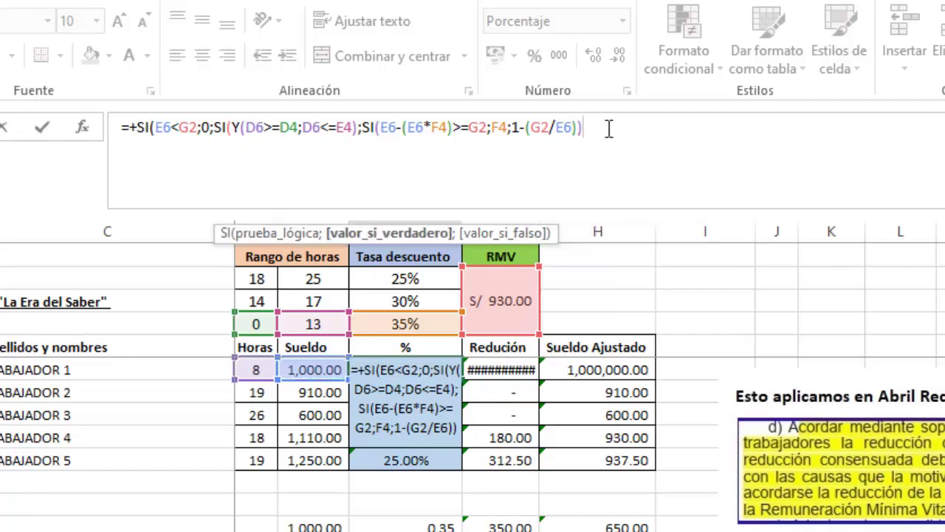
{"action": "type", "text": ")"}
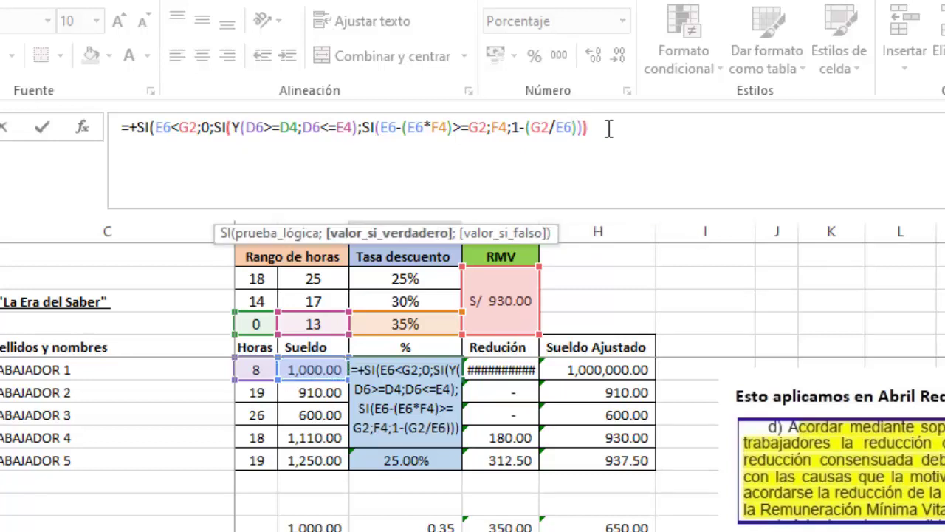
{"action": "type", "text": ")"}
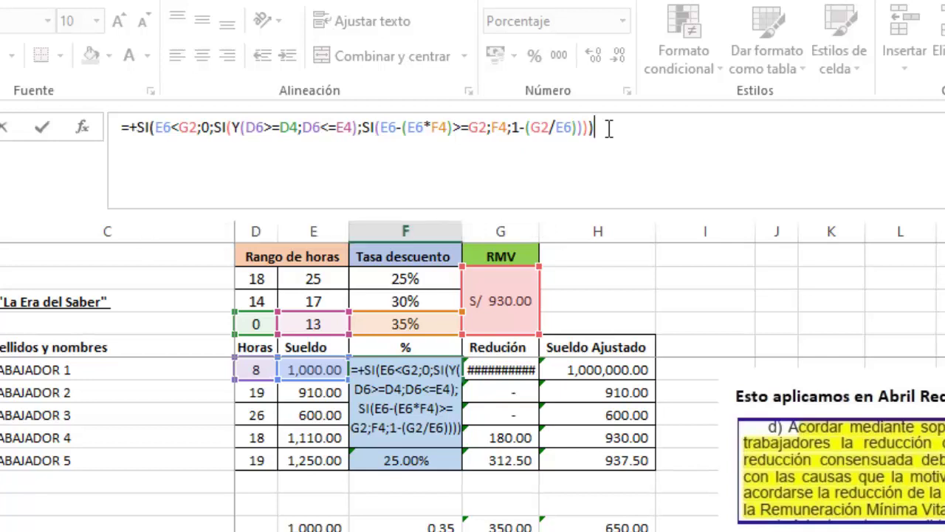
{"action": "key", "text": "Return"}
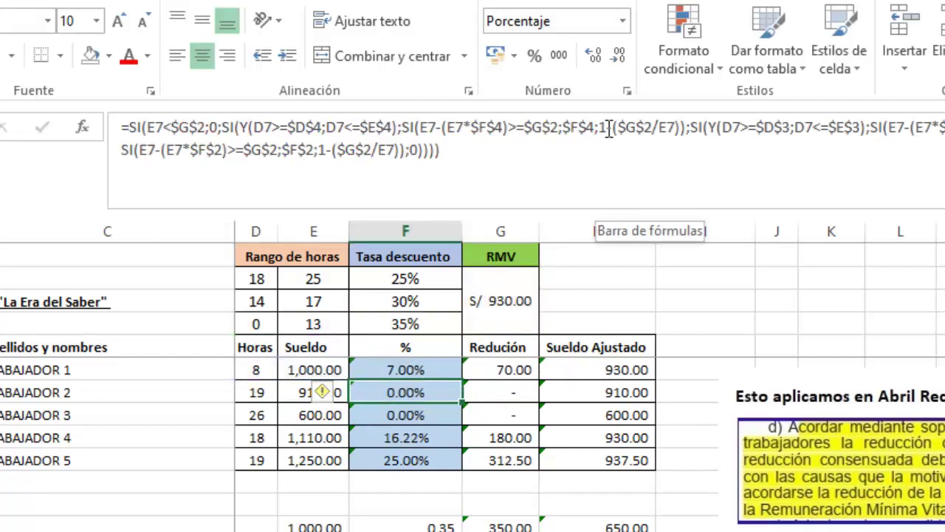
{"action": "key", "text": "shift+Return"}
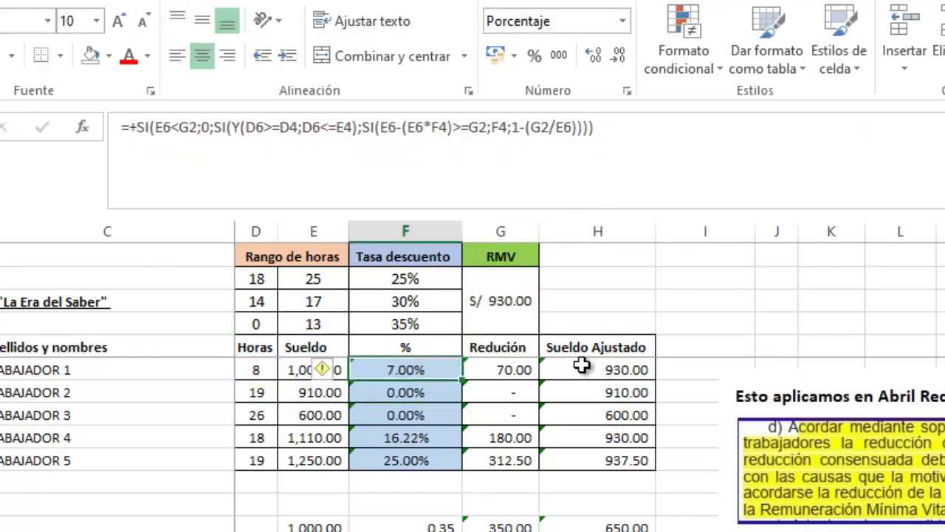
Test the formula with a salary of 1500 in E6, comparing F6 with the F4 rate and checking the adjusted salary in H6.
{"action": "left_click", "coordinate": [285, 365]}
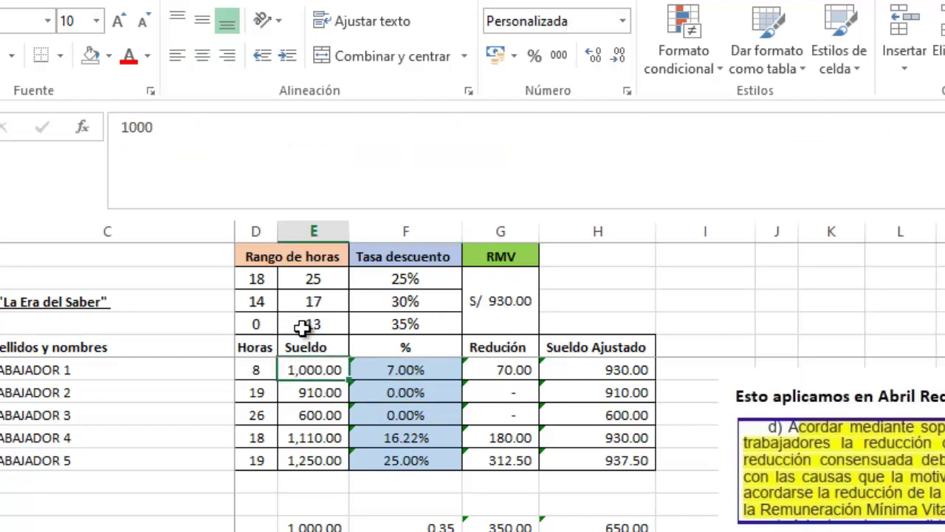
{"action": "left_click", "coordinate": [272, 368]}
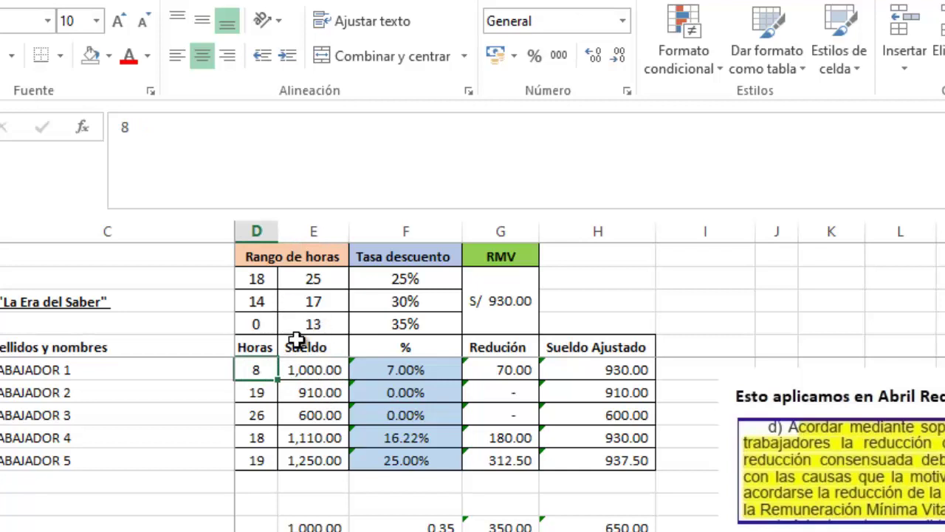
{"action": "left_click", "coordinate": [316, 370]}
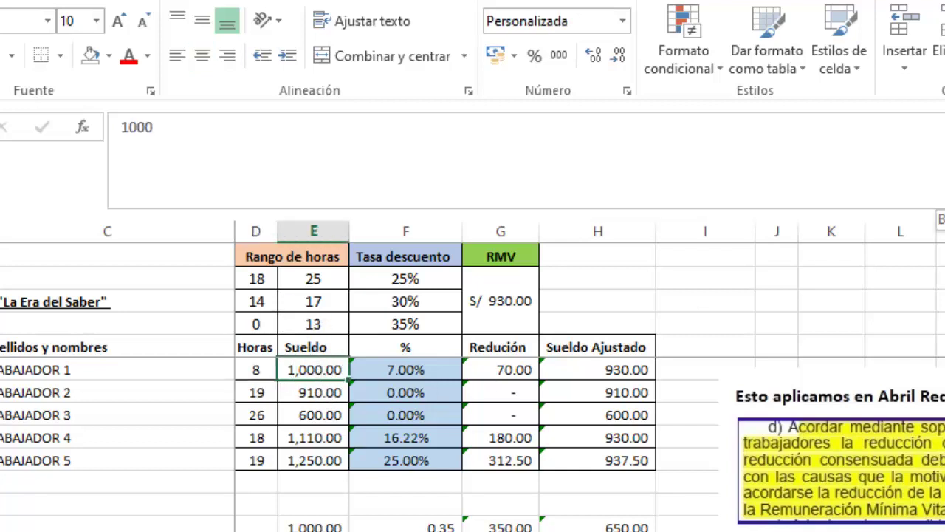
{"action": "type", "text": "1500"}
{"action": "key", "text": "Return"}
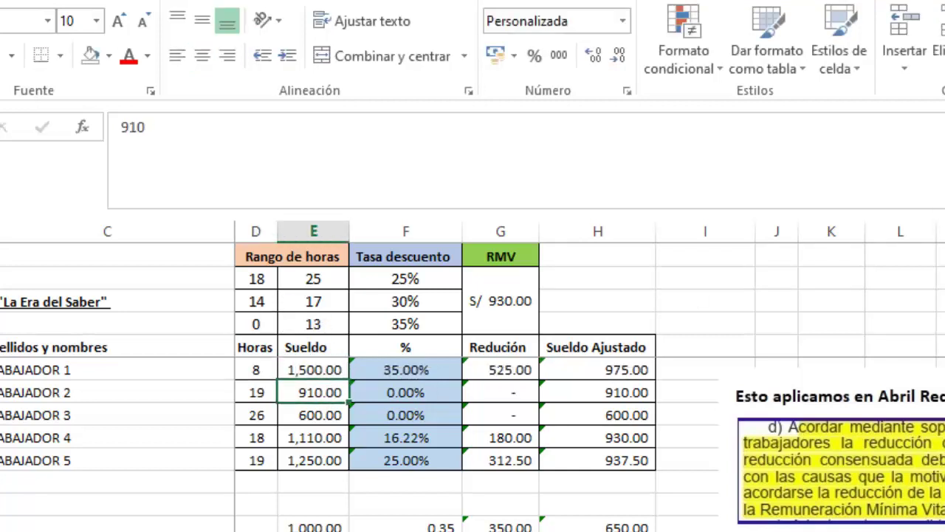
{"action": "left_click", "coordinate": [410, 370]}
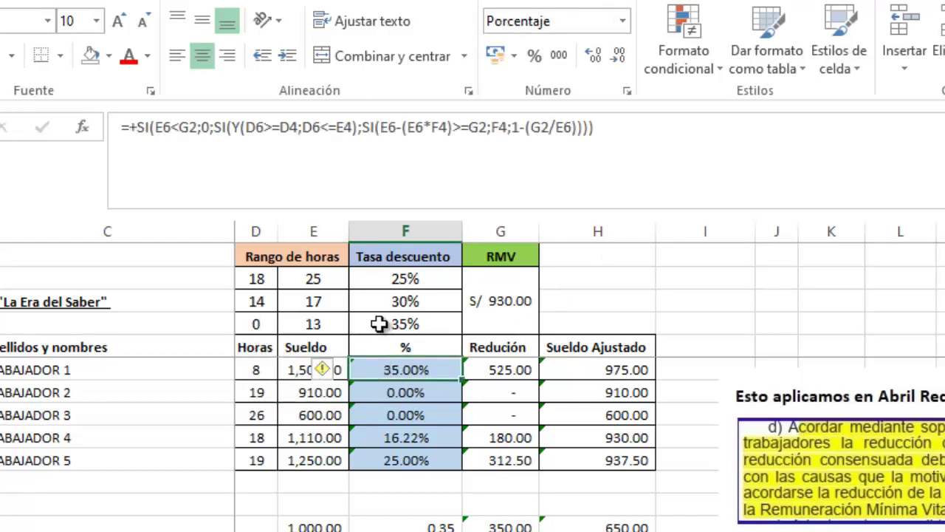
{"action": "left_click", "coordinate": [405, 323]}
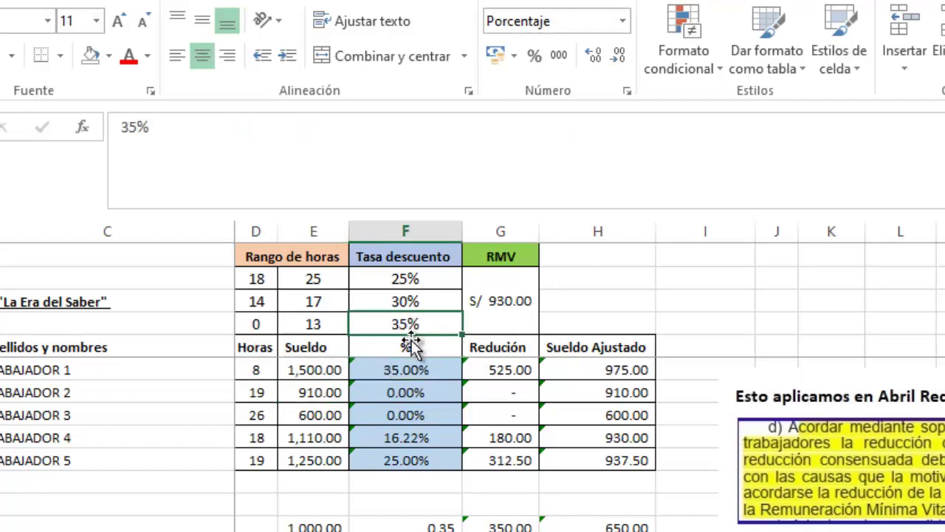
{"action": "left_click", "coordinate": [411, 369]}
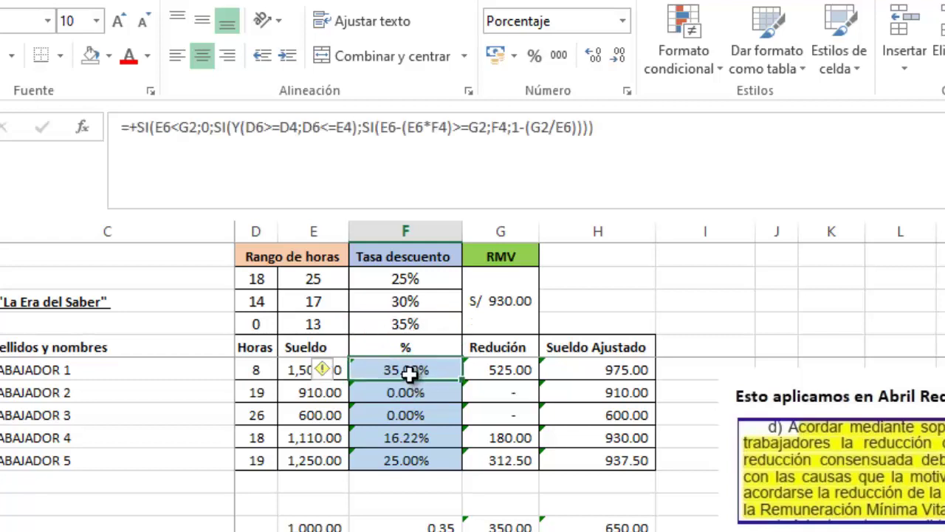
{"action": "left_click", "coordinate": [290, 372]}
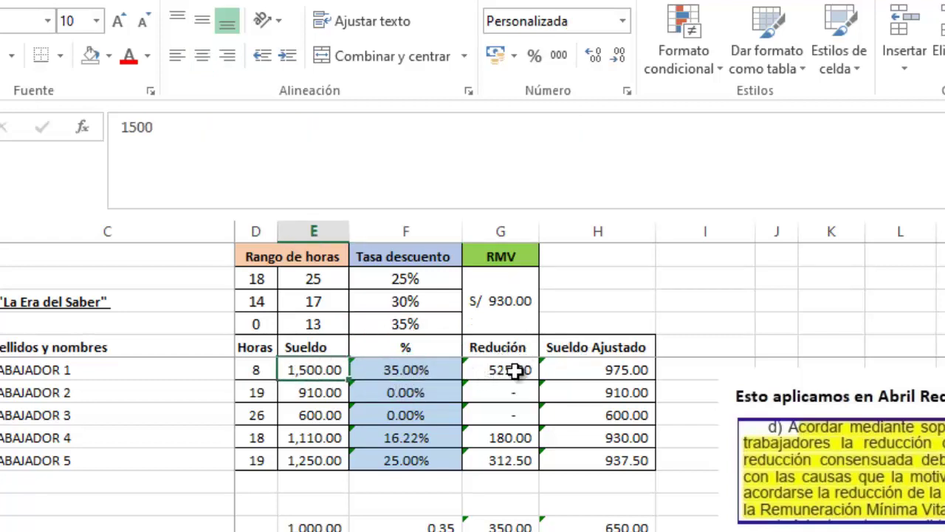
{"action": "left_click", "coordinate": [617, 366]}
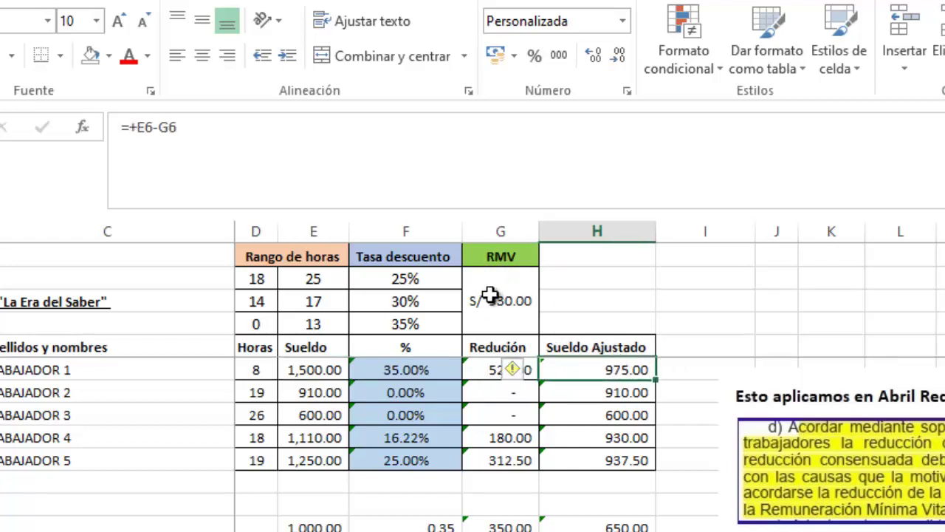
Set TRABAJADOR 1's salary in E6 back to 1000 and keep the cell selected.
{"action": "left_click", "coordinate": [344, 376]}
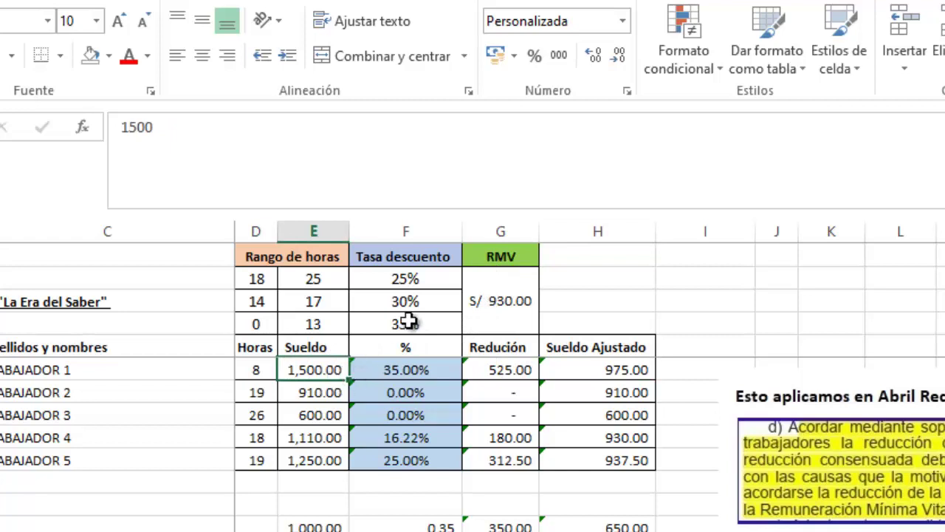
{"action": "type", "text": "1"}
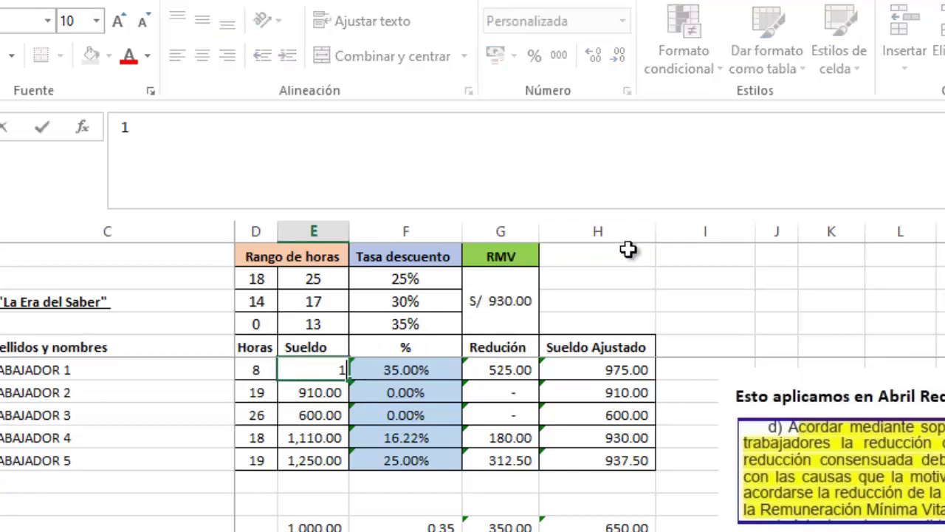
{"action": "type", "text": ",000"}
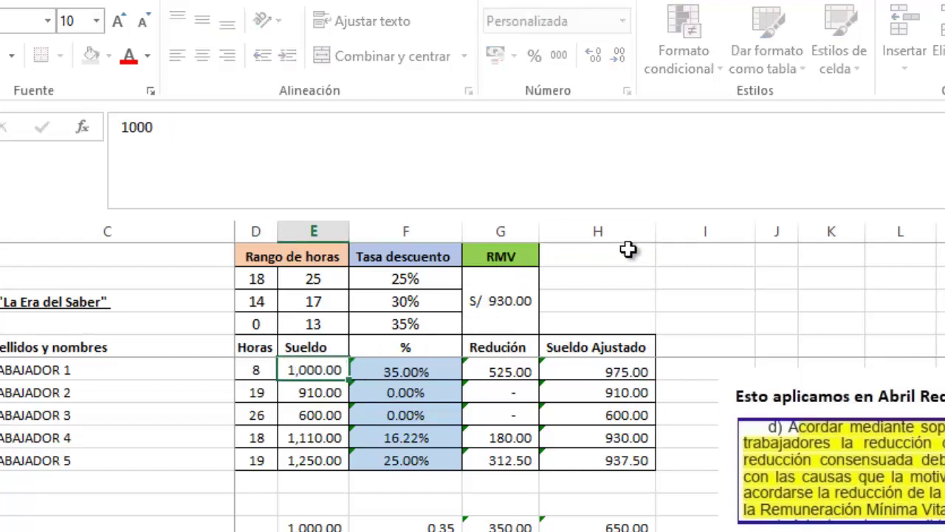
{"action": "key", "text": "Return"}
{"action": "key", "text": "Up"}
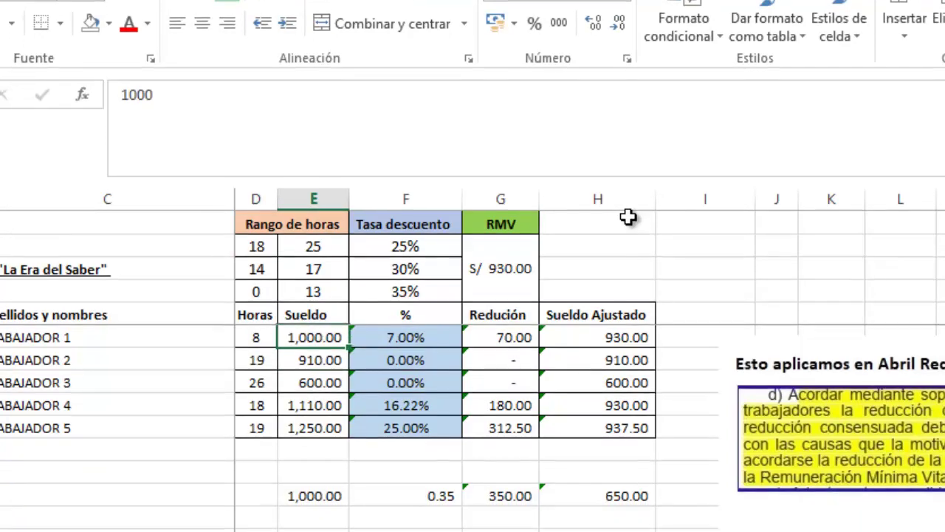
{"action": "key", "text": "Left"}
{"action": "key", "text": "Up"}
{"action": "key", "text": "Up"}
{"action": "key", "text": "Right"}
{"action": "key", "text": "Down"}
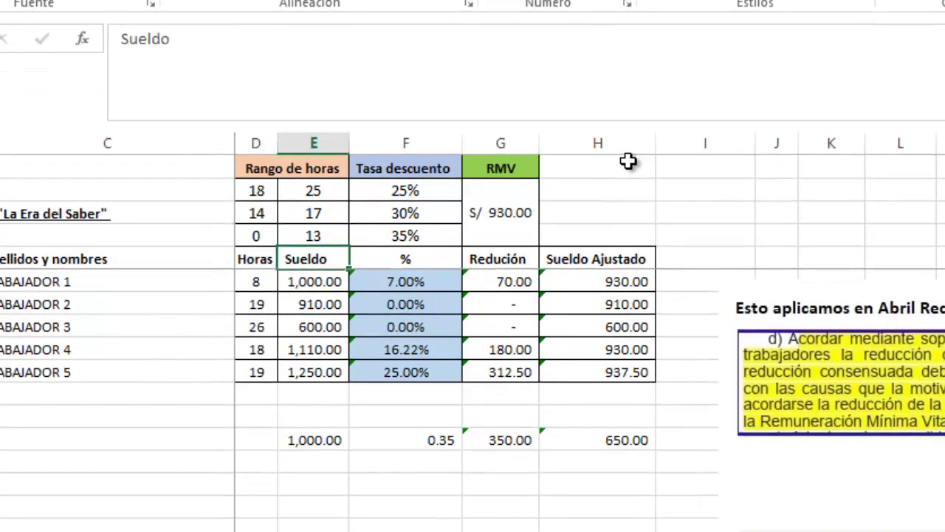
{"action": "key", "text": "Down"}
{"action": "key", "text": "Left"}
{"action": "key", "text": "Right"}
{"action": "key", "text": "Right"}
{"action": "key", "text": "Up"}
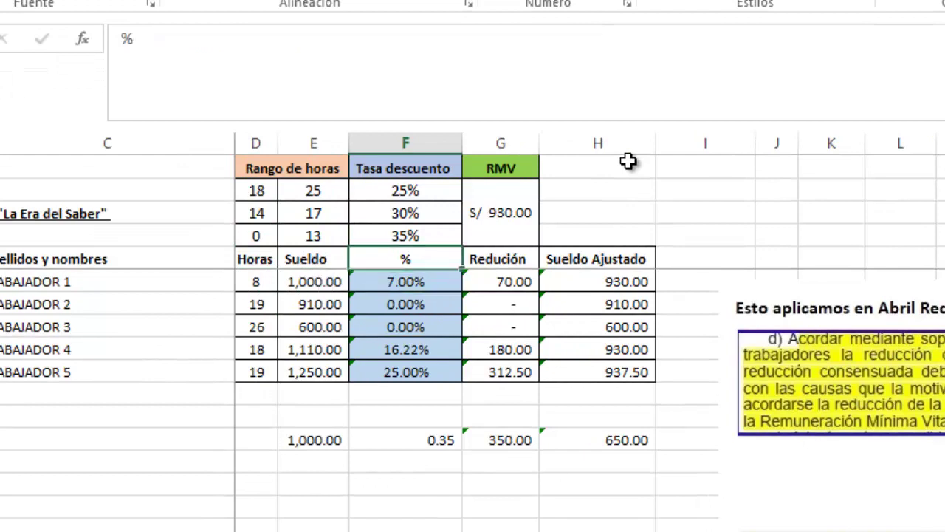
{"action": "key", "text": "Up"}
{"action": "key", "text": "Down"}
{"action": "key", "text": "Down"}
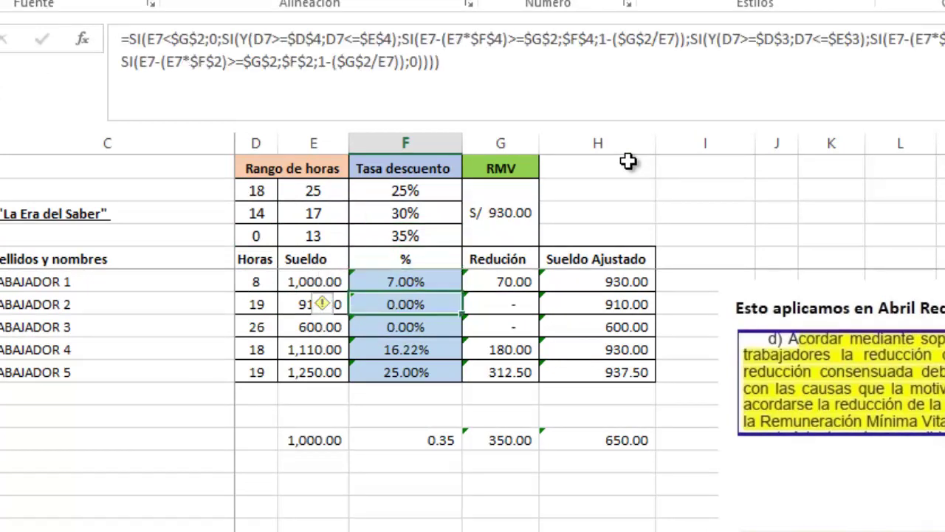
Examine the direct discount calculation in row 13, covering the rate in F13, reduction in G13 and adjusted salary in H13.
{"action": "key", "text": "Down"}
{"action": "key", "text": "Down"}
{"action": "key", "text": "Down"}
{"action": "key", "text": "Down"}
{"action": "key", "text": "Down"}
{"action": "key", "text": "Down"}
{"action": "key", "text": "Down"}
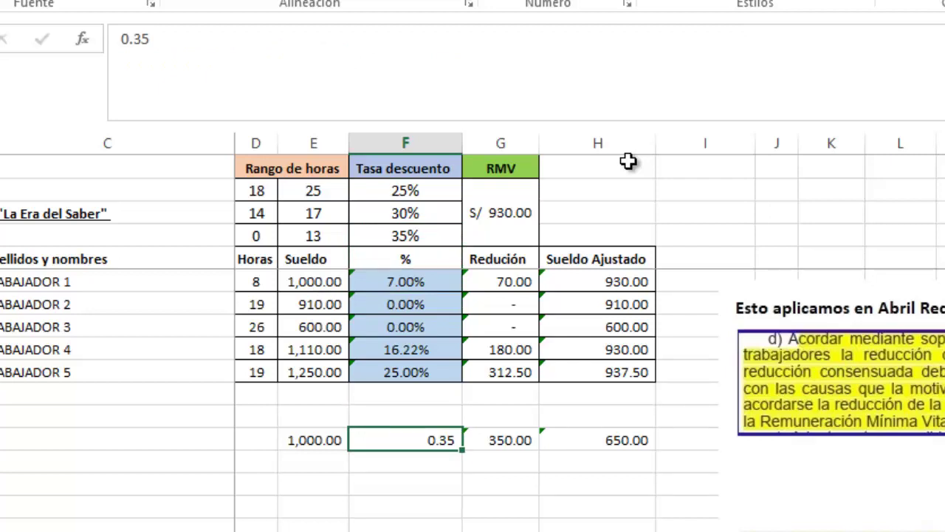
{"action": "key", "text": "Up"}
{"action": "key", "text": "Up"}
{"action": "key", "text": "Up"}
{"action": "key", "text": "Down"}
{"action": "key", "text": "Down"}
{"action": "key", "text": "Down"}
{"action": "key", "text": "Right"}
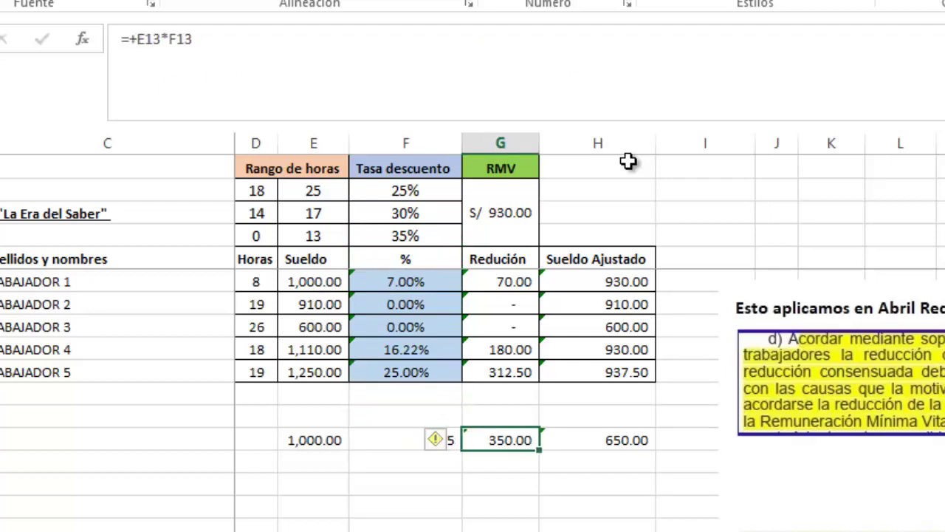
{"action": "key", "text": "Right"}
{"action": "key", "text": "Right"}
{"action": "key", "text": "Left"}
Examine TRABAJADOR 1's rate, reduction and adjusted salary in F6, G6 and H6, and return to F6.
{"action": "key", "text": "Up"}
{"action": "key", "text": "Up"}
{"action": "key", "text": "Up"}
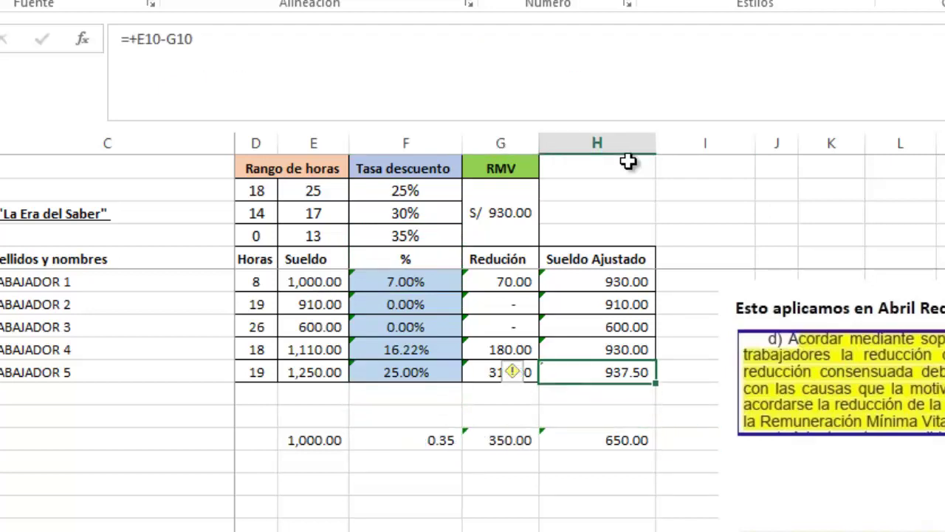
{"action": "key", "text": "Up"}
{"action": "key", "text": "Up"}
{"action": "key", "text": "Up"}
{"action": "key", "text": "Up"}
{"action": "key", "text": "Left"}
{"action": "key", "text": "Left"}
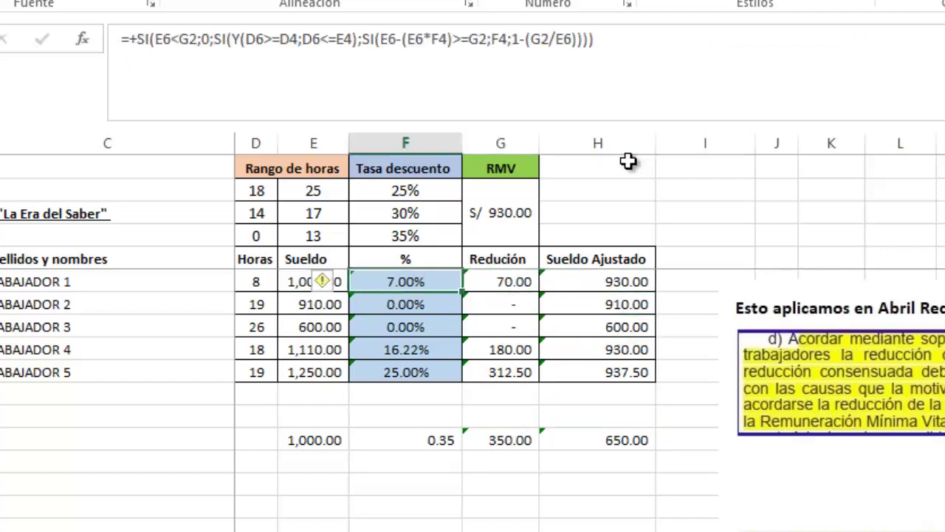
{"action": "key", "text": "Right"}
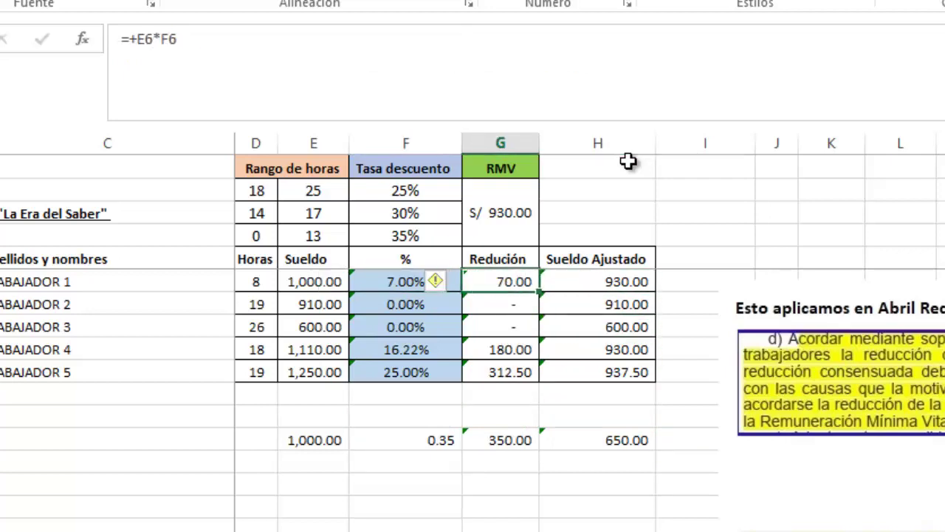
{"action": "key", "text": "Right"}
{"action": "key", "text": "Left"}
{"action": "key", "text": "Left"}
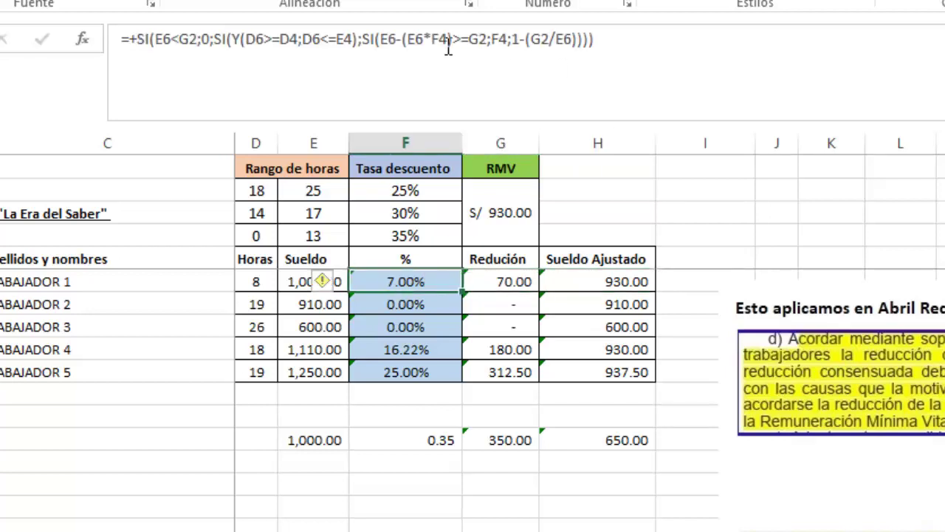
Review F6's formula part by part: the Y condition, the nested SI's RMV test, its F4 value if true and 1-(G2/E6) value if false.
{"action": "left_click", "coordinate": [367, 43]}
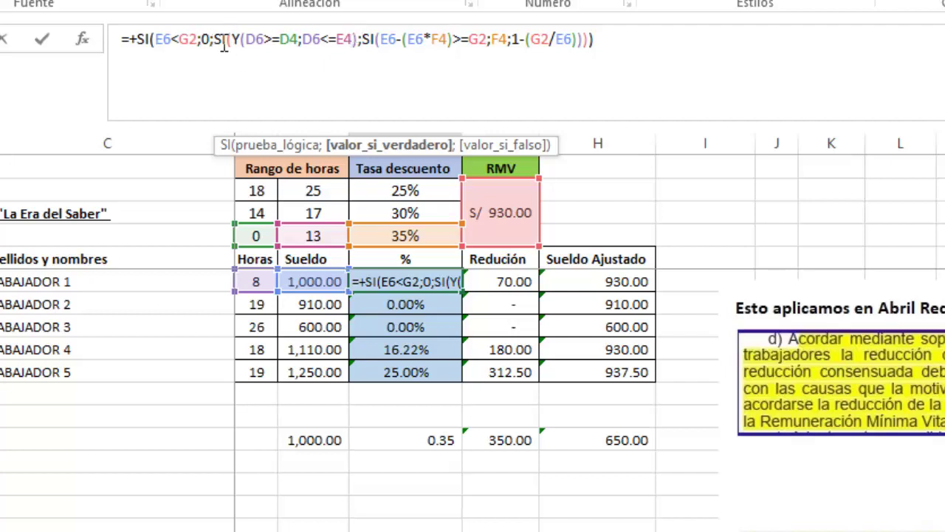
{"action": "left_click", "coordinate": [360, 34]}
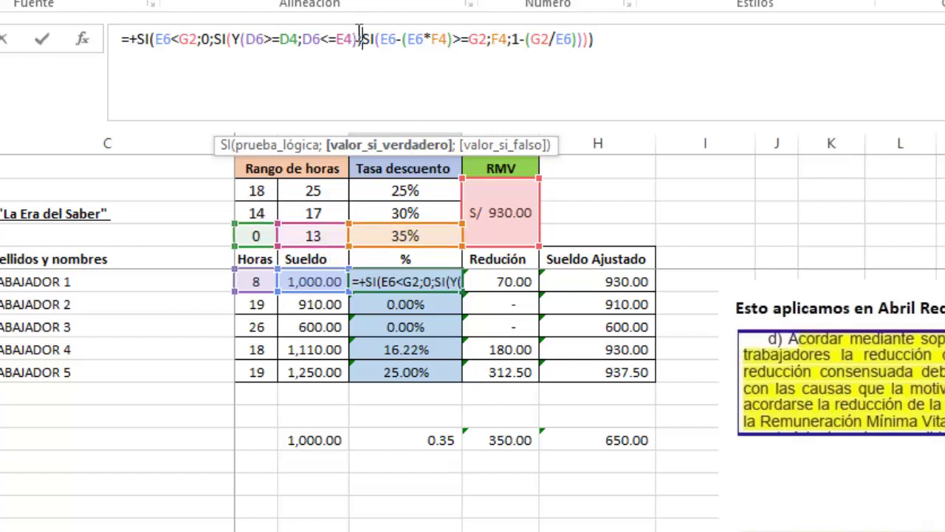
{"action": "left_click", "coordinate": [360, 33]}
{"action": "mouse_move", "coordinate": [363, 34]}
{"action": "left_mouse_down"}
{"action": "mouse_move", "coordinate": [508, 40]}
{"action": "mouse_move", "coordinate": [363, 40]}
{"action": "left_mouse_up"}
{"action": "left_click", "coordinate": [481, 40]}
{"action": "left_click", "coordinate": [486, 40]}
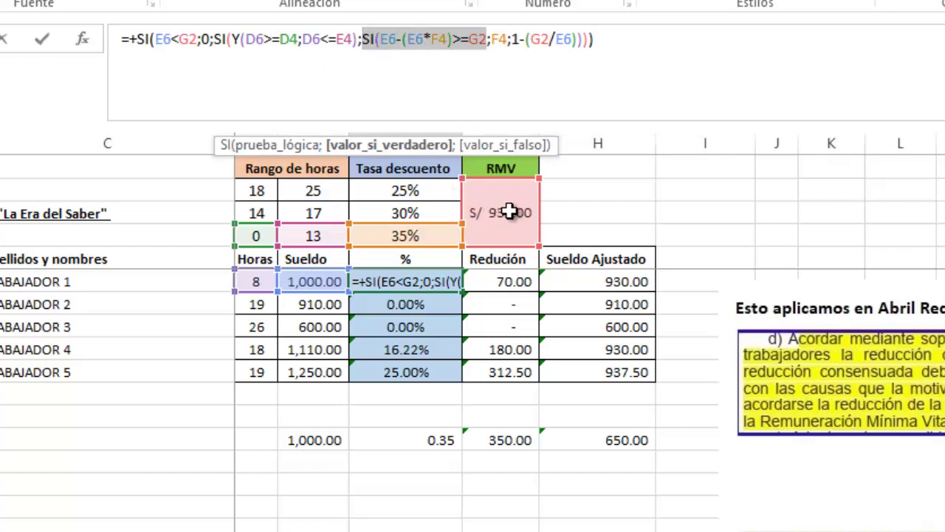
{"action": "left_click", "coordinate": [450, 45]}
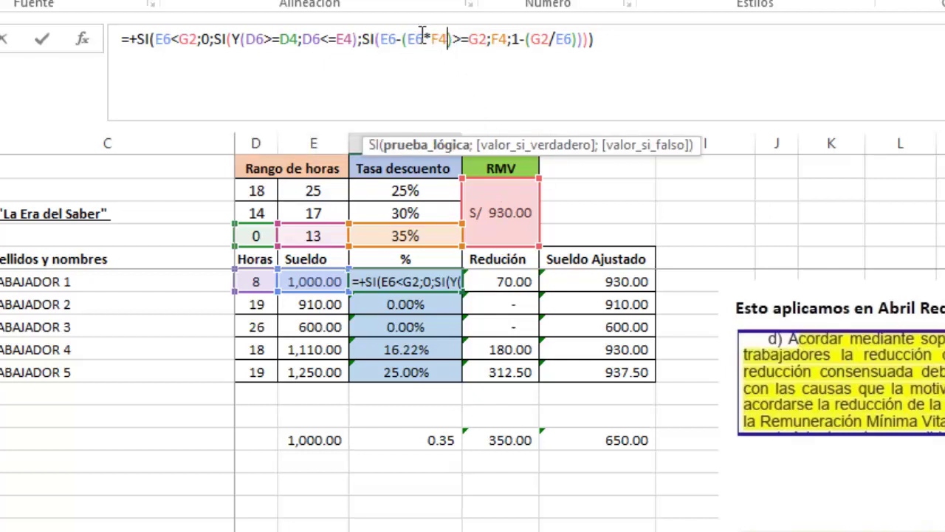
{"action": "left_click", "coordinate": [495, 41]}
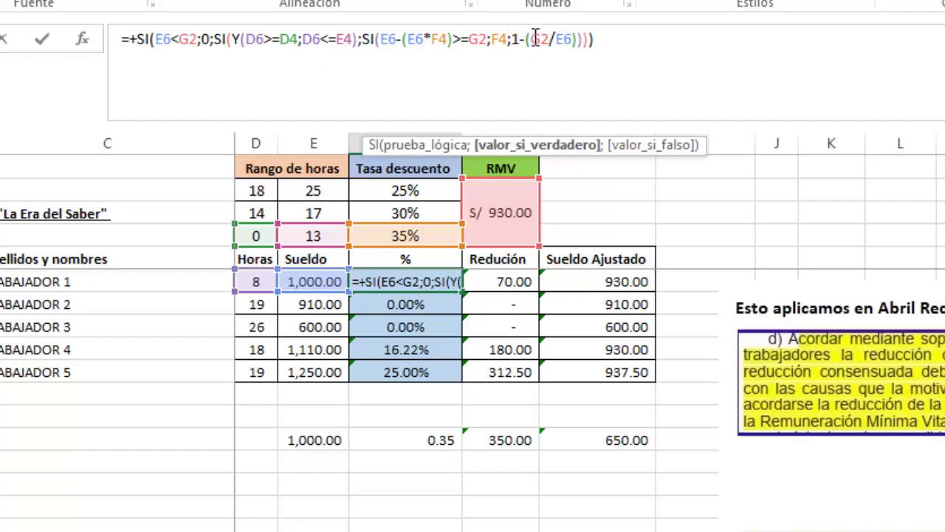
{"action": "left_click_drag", "start_coordinate": [512, 41], "coordinate": [573, 42]}
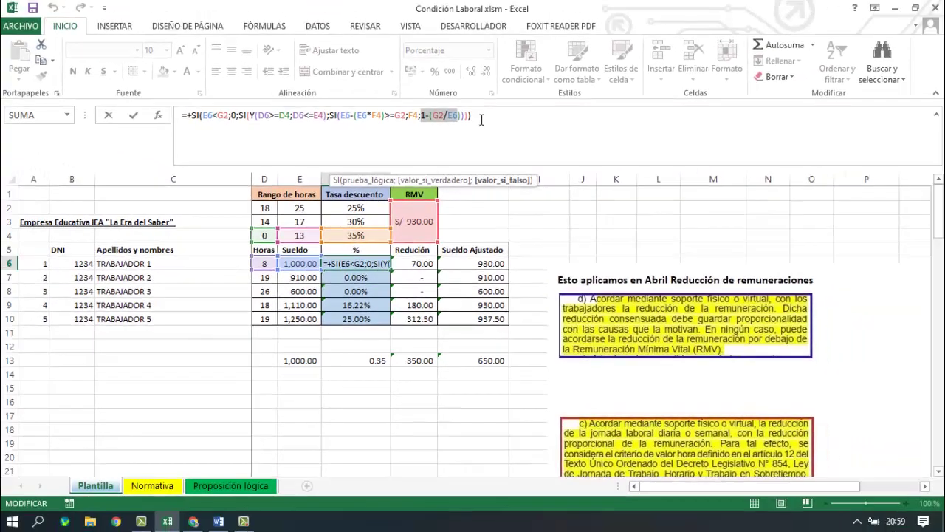
{"action": "left_click", "coordinate": [601, 47]}
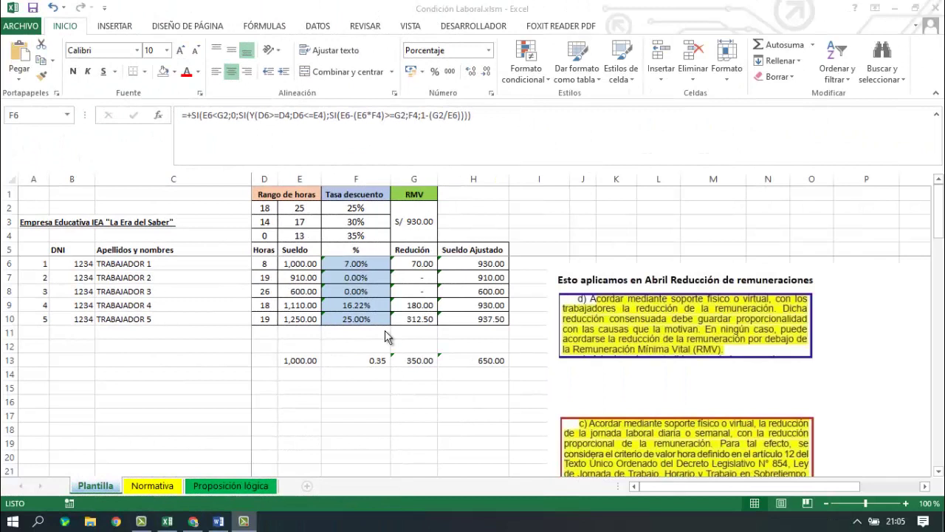
Inspect the cells referenced by F6's formula and check TRABAJADOR 1's hours in D6.
{"action": "left_click", "coordinate": [357, 267]}
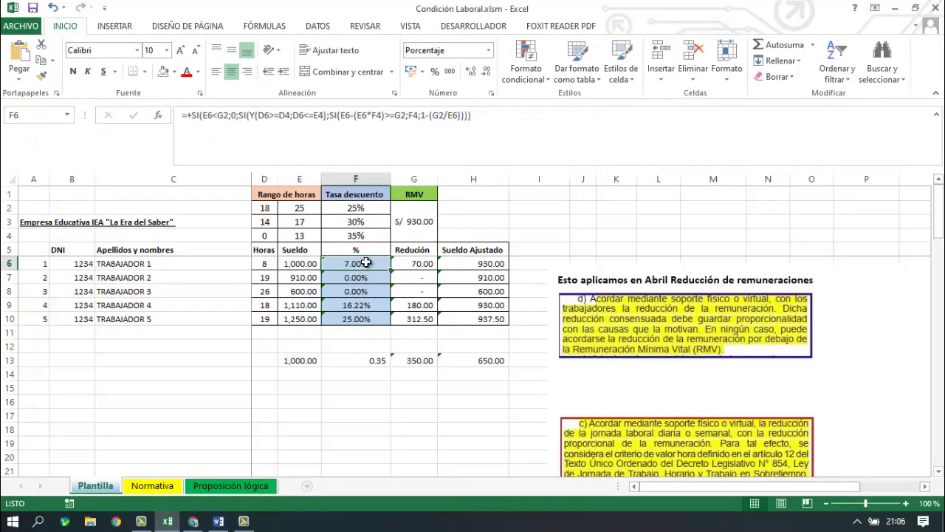
{"action": "double_click", "coordinate": [367, 263]}
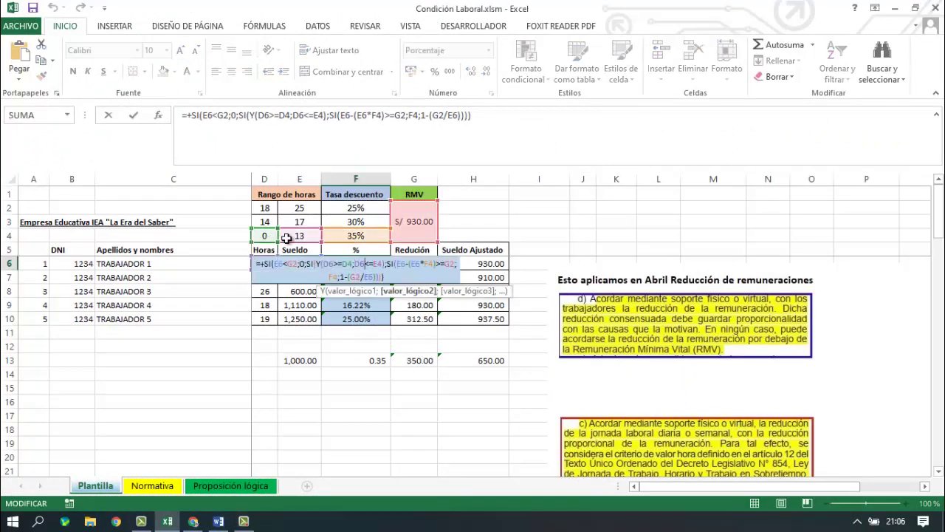
{"action": "key", "text": "Return"}
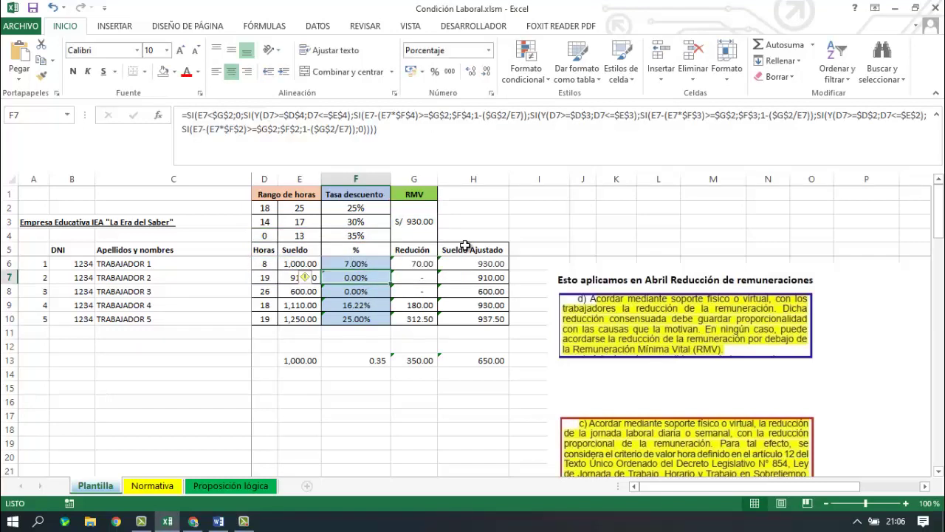
{"action": "left_click", "coordinate": [262, 264]}
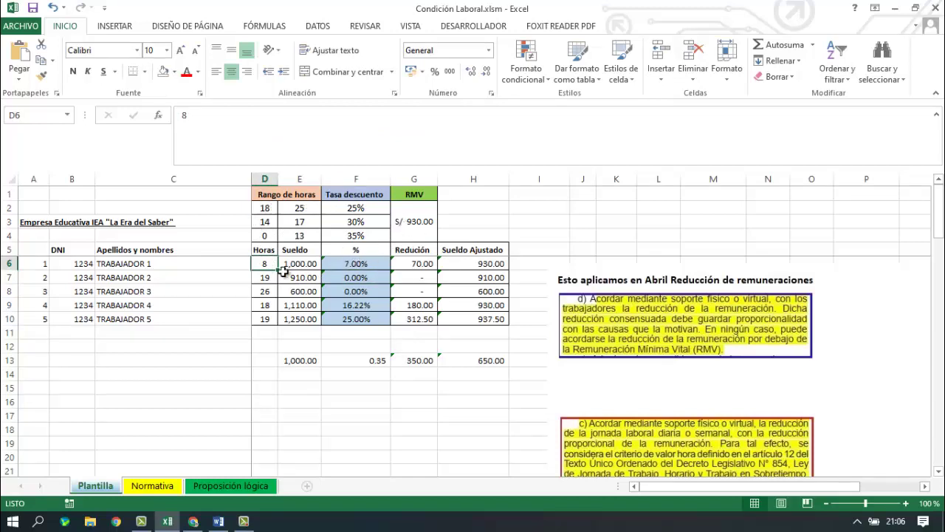
Copy the block SI(Y(D6>=D4;D6<=E4);SI(E6-(E6*F4)>=G2;F4;1-(G2/E6)) from F6's formula.
{"action": "left_click", "coordinate": [342, 264]}
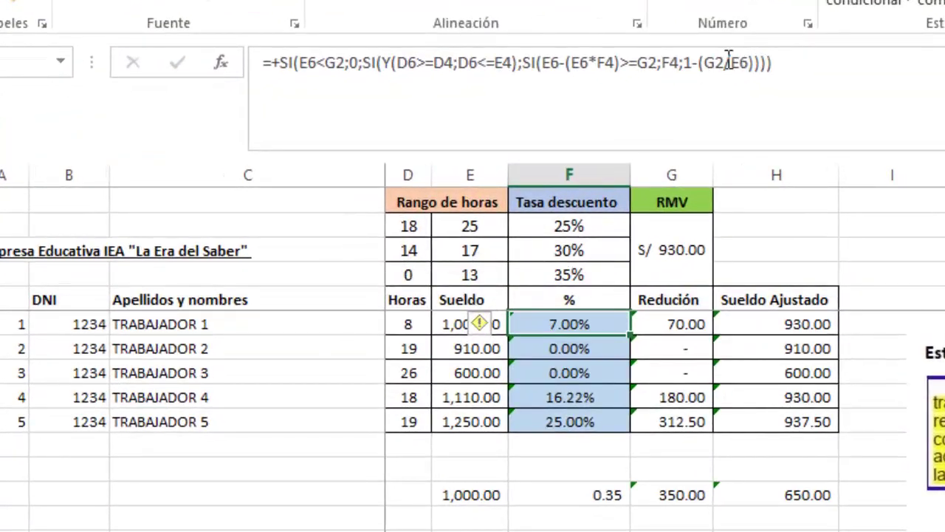
{"action": "left_click", "coordinate": [729, 63]}
{"action": "left_click_drag", "start_coordinate": [760, 64], "coordinate": [365, 71]}
{"action": "key", "text": "ctrl+c"}
{"action": "left_click", "coordinate": [367, 80]}
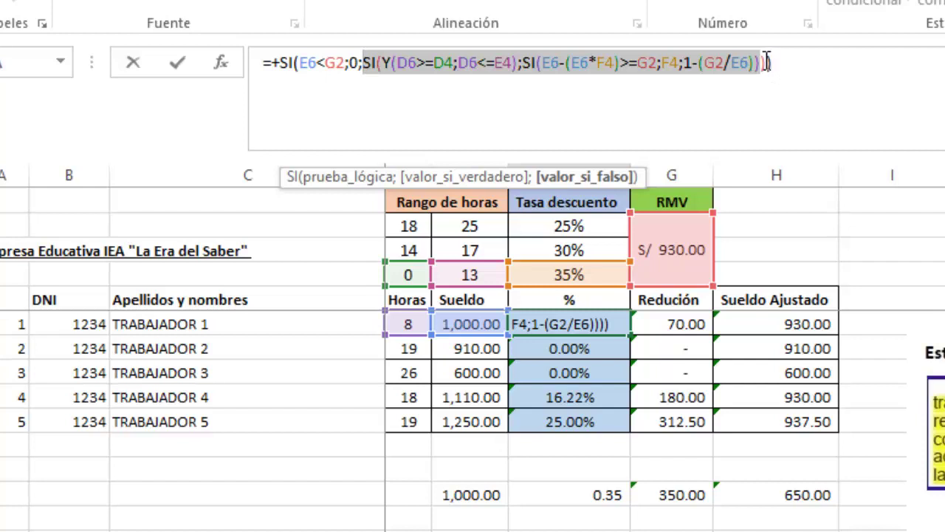
Insert a semicolon and the copied SI(Y block before F6's last two closing parentheses, as the hour-range SI's value if false.
{"action": "left_click", "coordinate": [762, 62]}
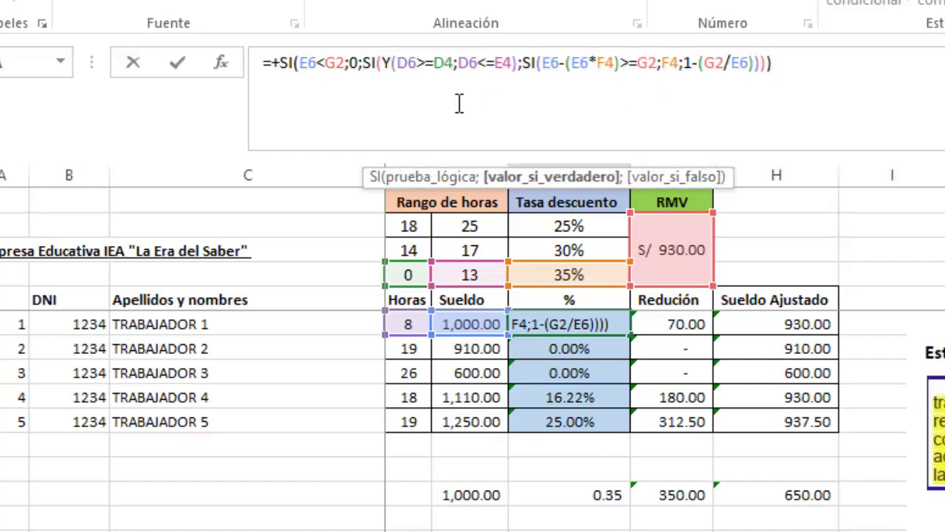
{"action": "left_click", "coordinate": [442, 62]}
{"action": "key", "text": "Left"}
{"action": "key", "text": "Left"}
{"action": "key", "text": "Left"}
{"action": "key", "text": "Left"}
{"action": "key", "text": "Left"}
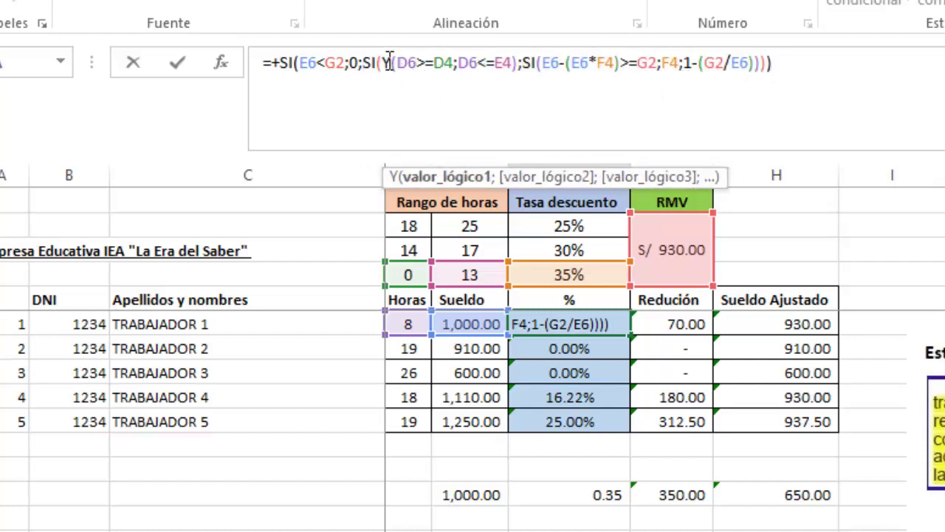
{"action": "key", "text": "Left"}
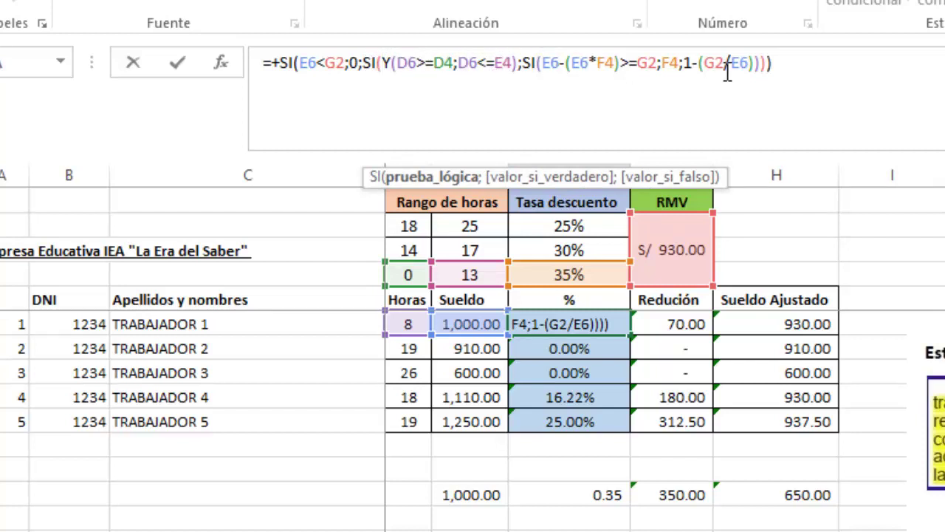
{"action": "left_click", "coordinate": [762, 62]}
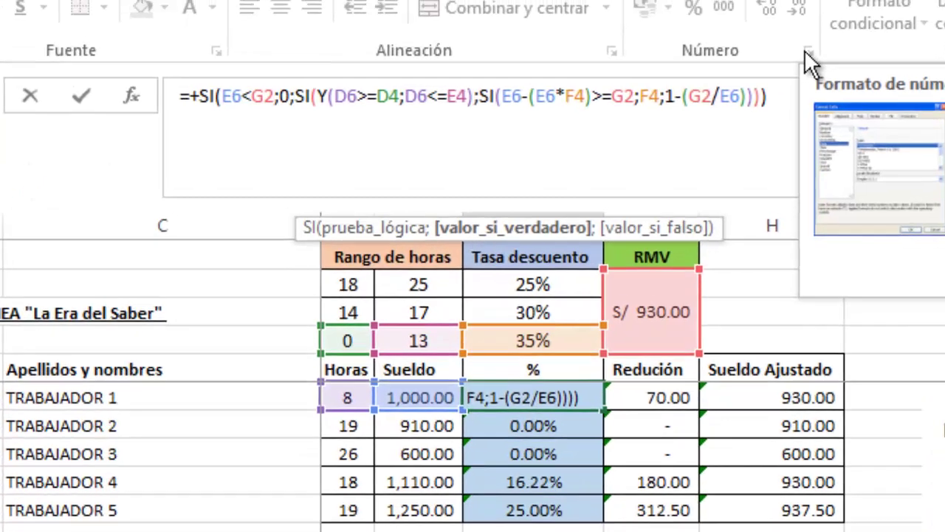
{"action": "type", "text": ";"}
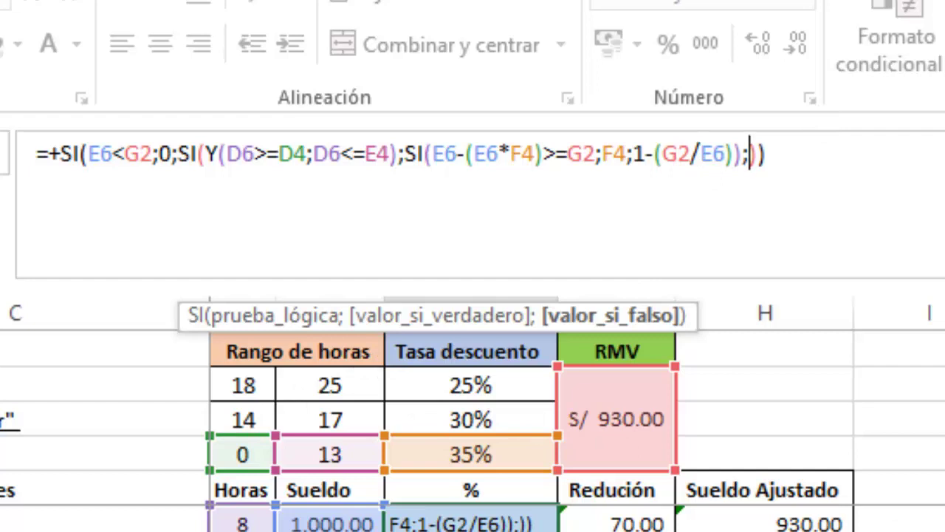
{"action": "key", "text": "ctrl+v"}
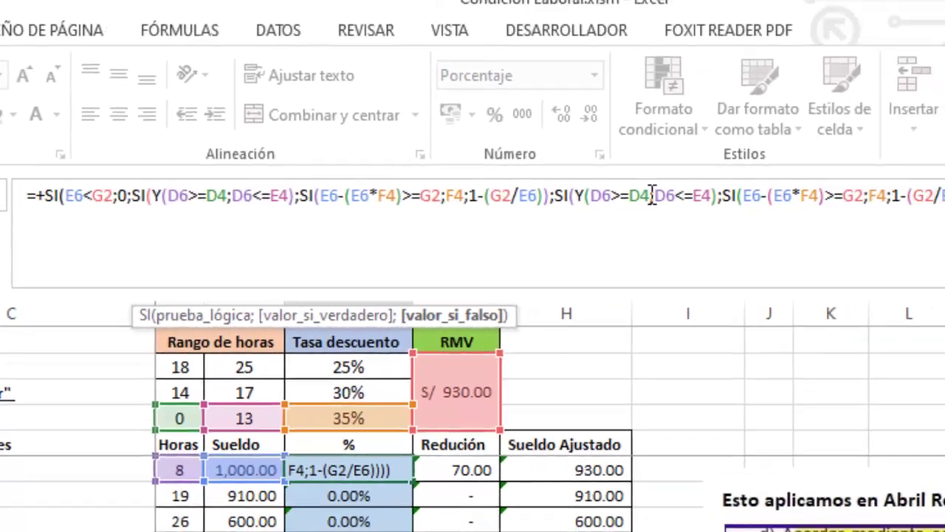
Change the pasted block's hour-range condition to D6>=D3 and D6<=E3.
{"action": "left_click", "coordinate": [879, 155]}
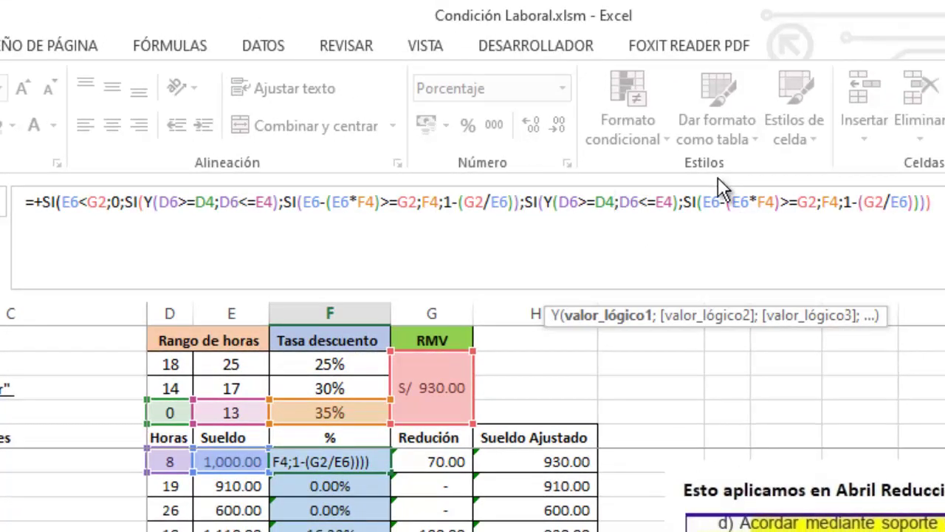
{"action": "key", "text": "BackSpace"}
{"action": "type", "text": "3"}
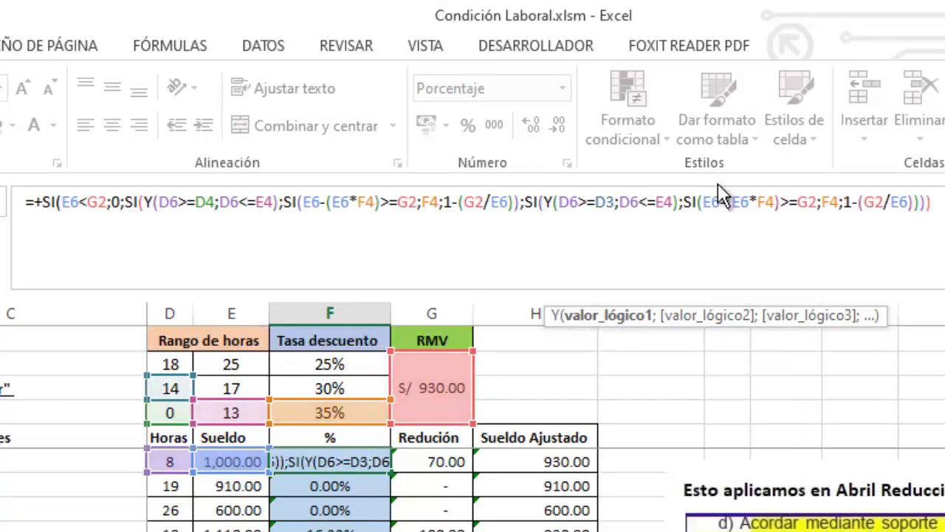
{"action": "left_click", "coordinate": [673, 203]}
{"action": "key", "text": "BackSpace"}
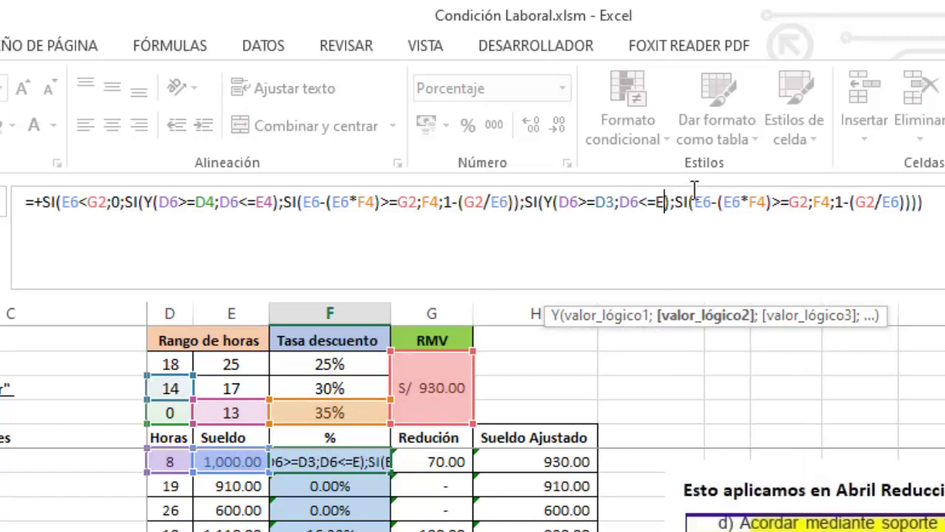
{"action": "type", "text": "3"}
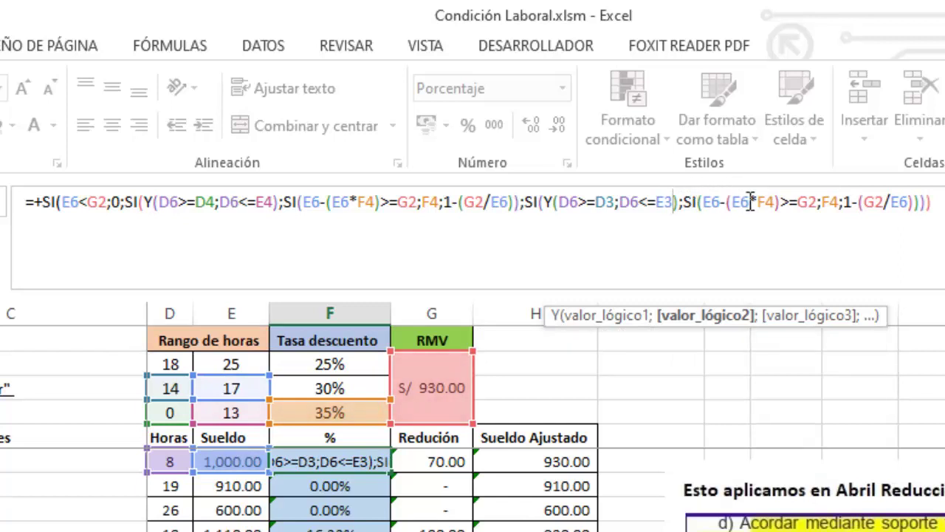
Change the second hour-range block's discount references in F6 from F4 to F3, add a closing parenthesis and enter the formula.
{"action": "left_click", "coordinate": [782, 202]}
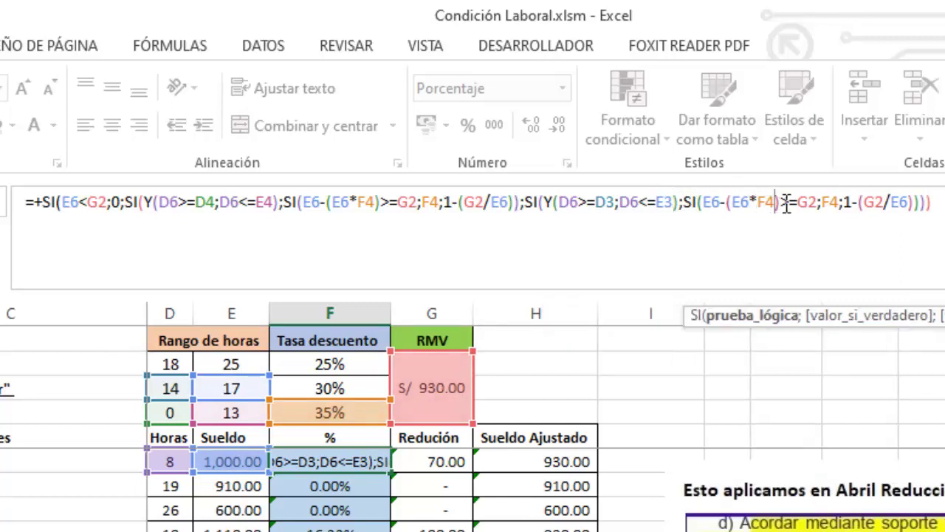
{"action": "key", "text": "BackSpace"}
{"action": "type", "text": "3"}
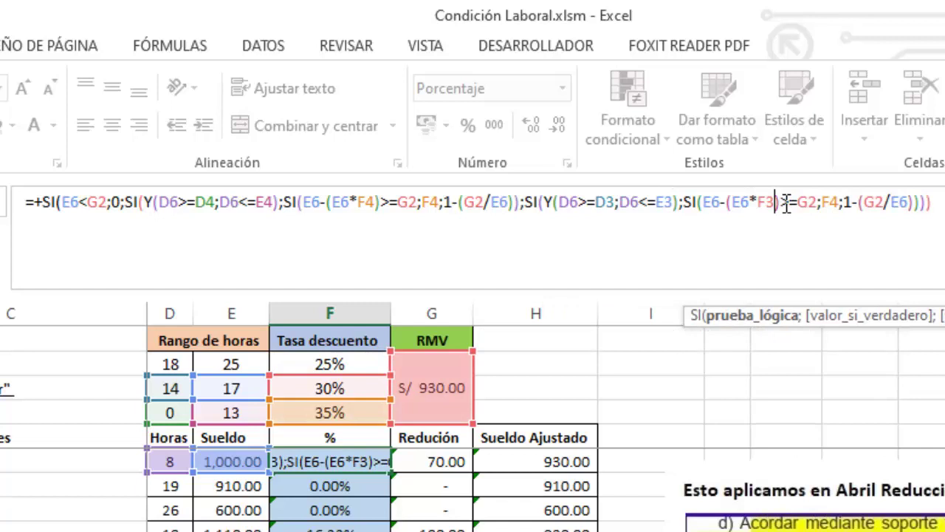
{"action": "left_click", "coordinate": [832, 204]}
{"action": "key", "text": "Delete"}
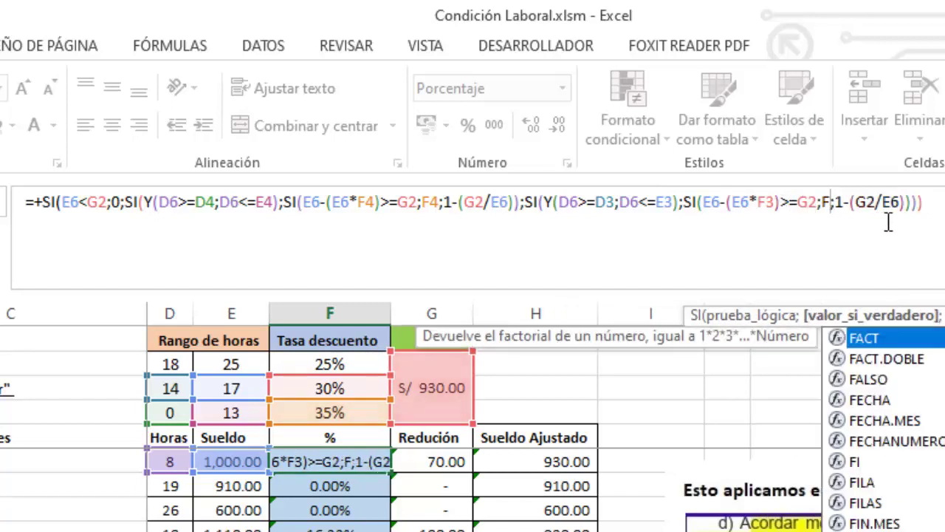
{"action": "type", "text": "3"}
{"action": "left_click", "coordinate": [933, 203]}
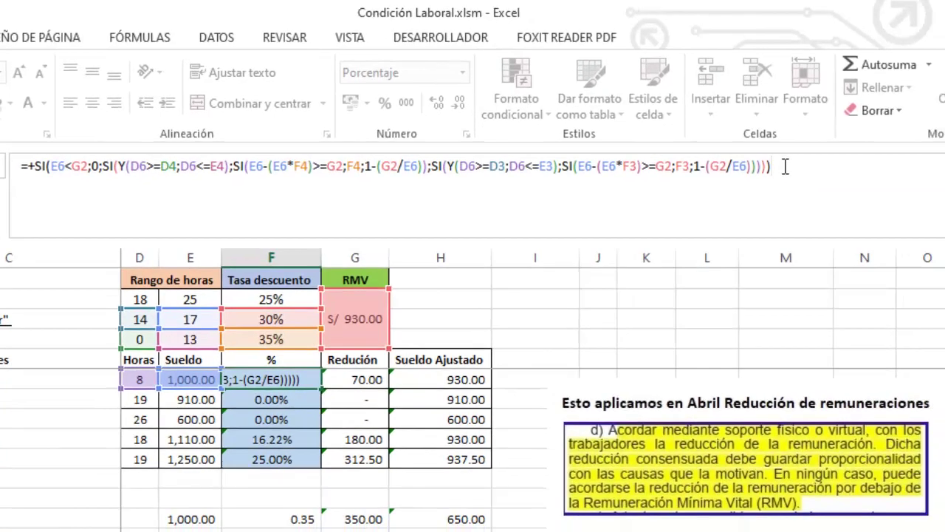
{"action": "key", "text": "Return"}
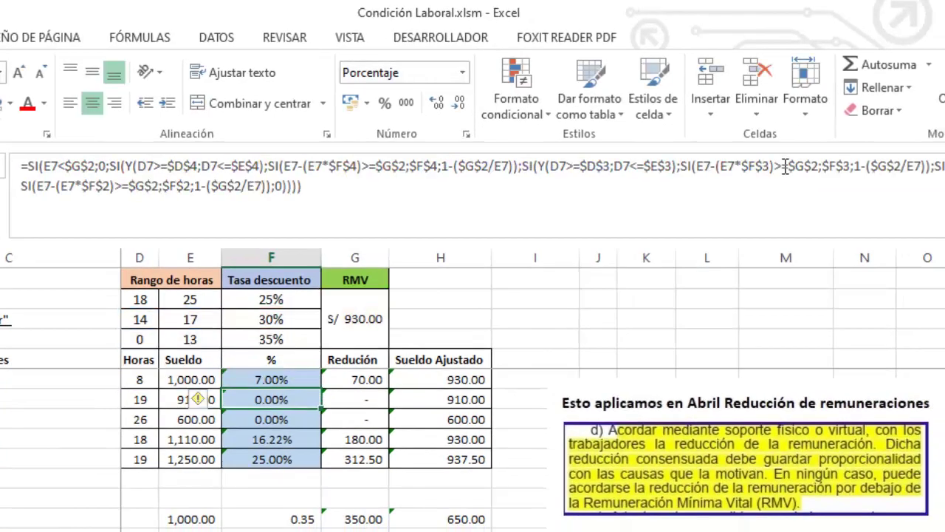
{"action": "key", "text": "Up"}
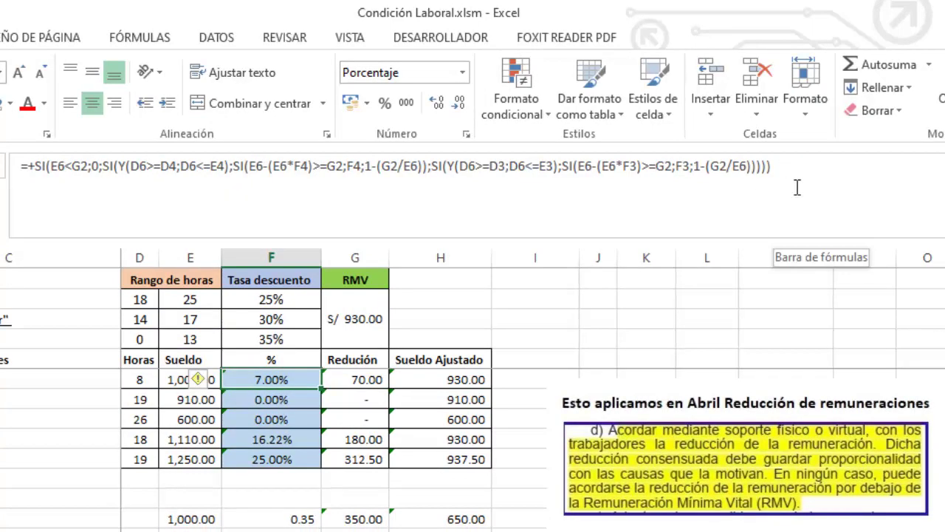
Set TRABAJADOR 1's hours in D6 to 14 to test the second hour range.
{"action": "left_click", "coordinate": [144, 381]}
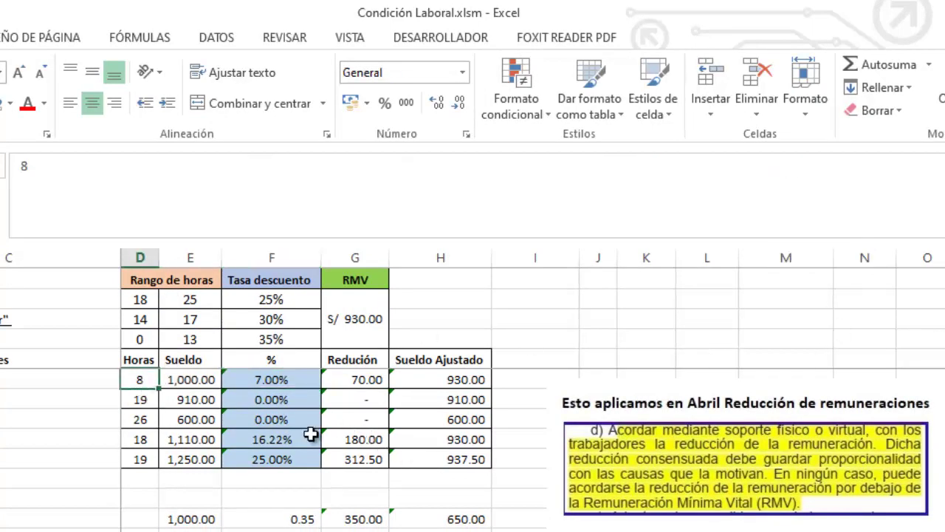
{"action": "left_click", "coordinate": [268, 380]}
{"action": "left_click", "coordinate": [149, 379]}
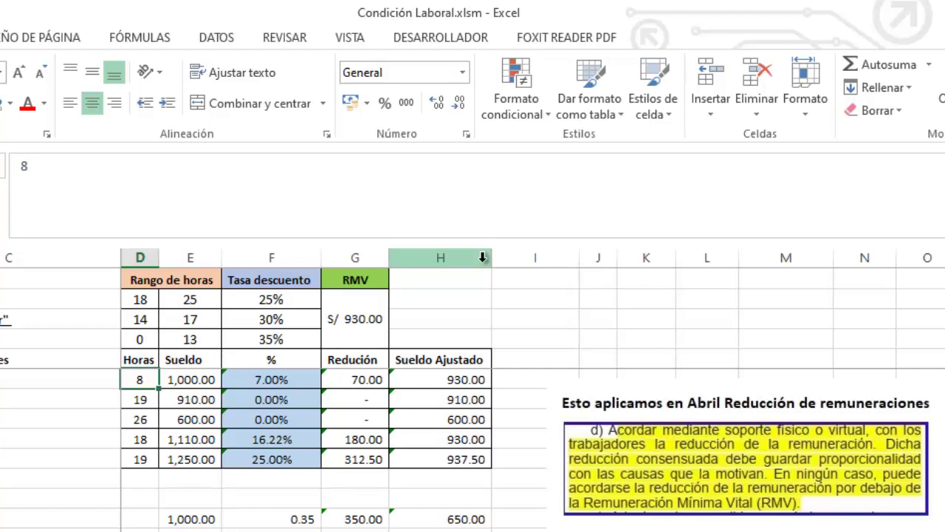
{"action": "type", "text": "14"}
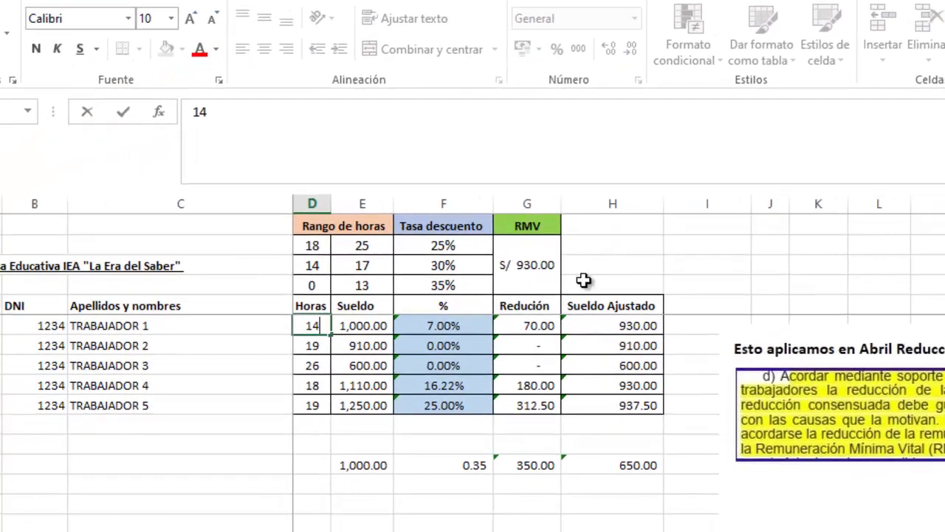
{"action": "key", "text": "Return"}
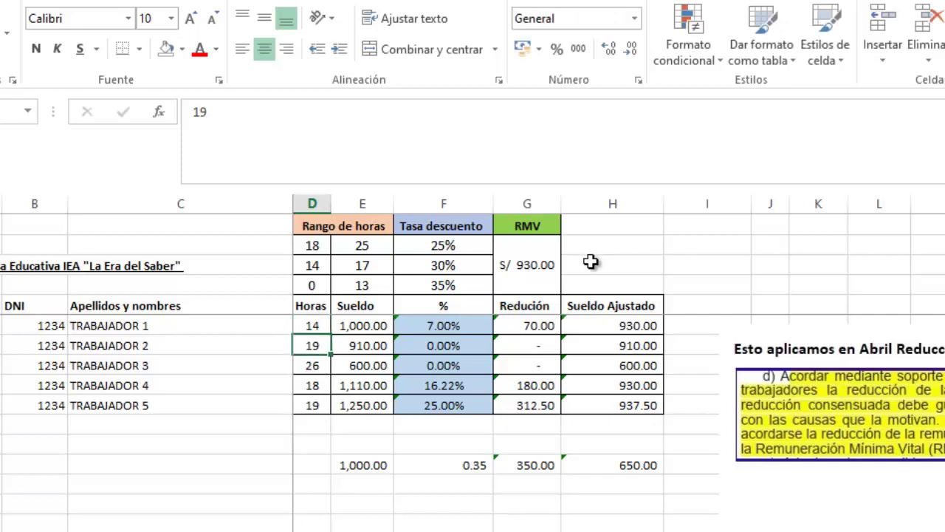
Set TRABAJADOR 1's salary in E6 to 1500 and check the discount rate in F6.
{"action": "left_click", "coordinate": [367, 325]}
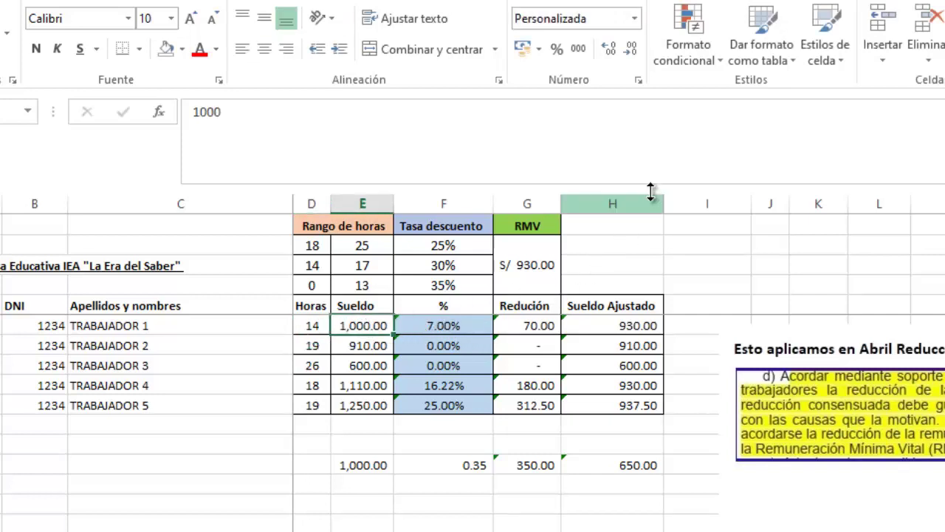
{"action": "type", "text": "1,5"}
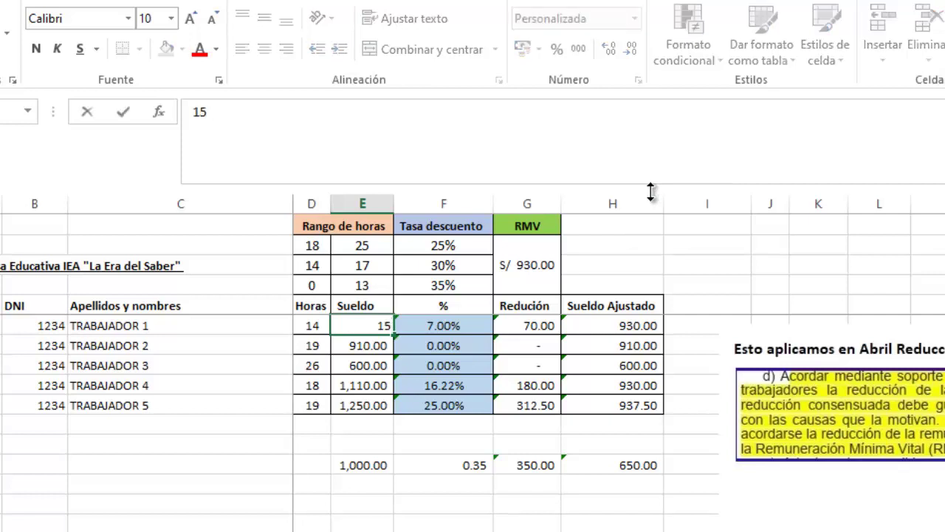
{"action": "type", "text": "00"}
{"action": "key", "text": "Return"}
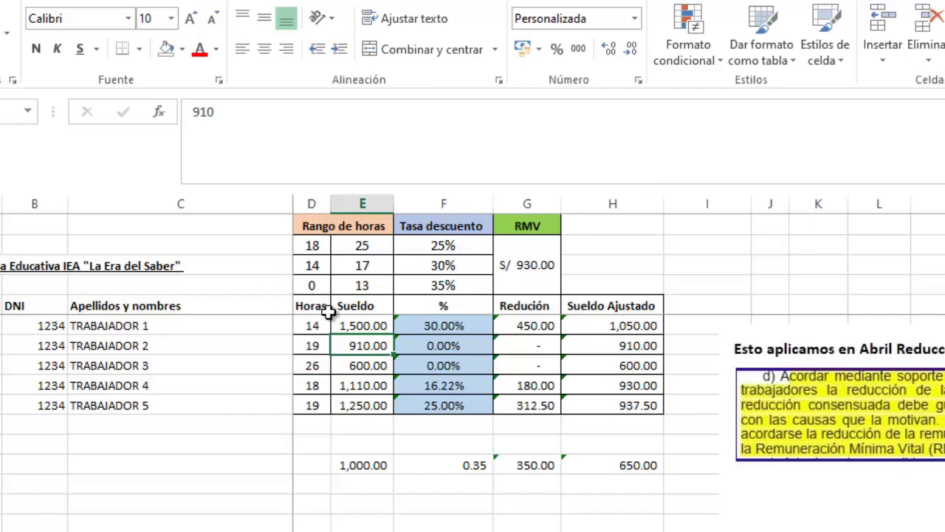
{"action": "left_click", "coordinate": [448, 327]}
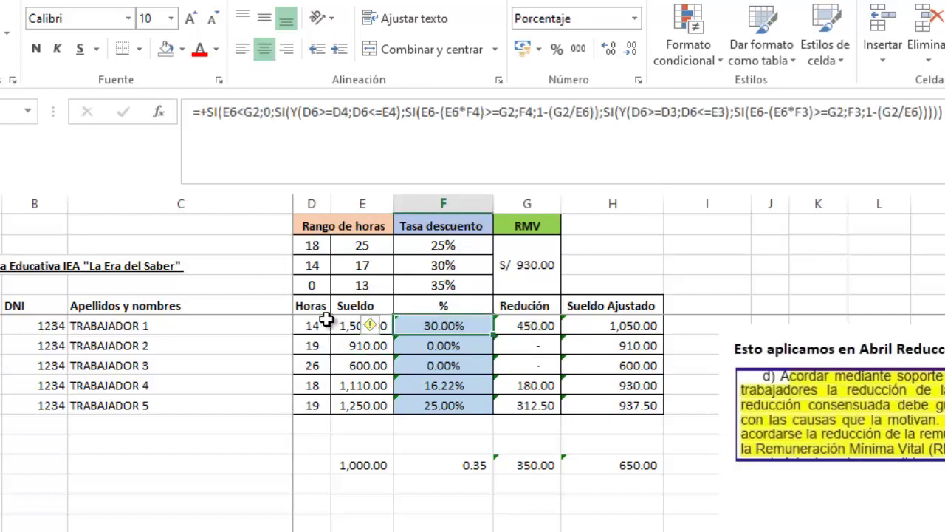
Set TRABAJADOR 1's salary in E6 back to 1000.
{"action": "left_click", "coordinate": [311, 326]}
{"action": "left_click", "coordinate": [369, 326]}
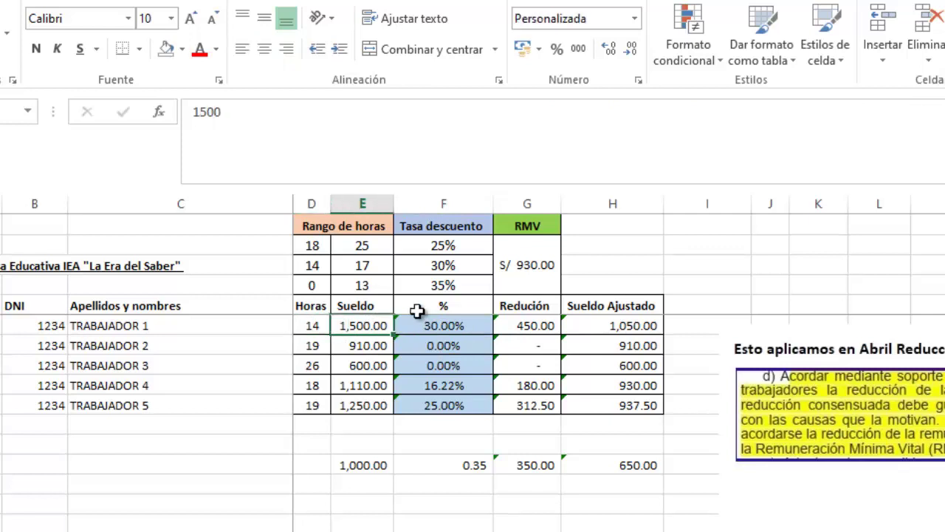
{"action": "type", "text": "1000"}
{"action": "key", "text": "Return"}
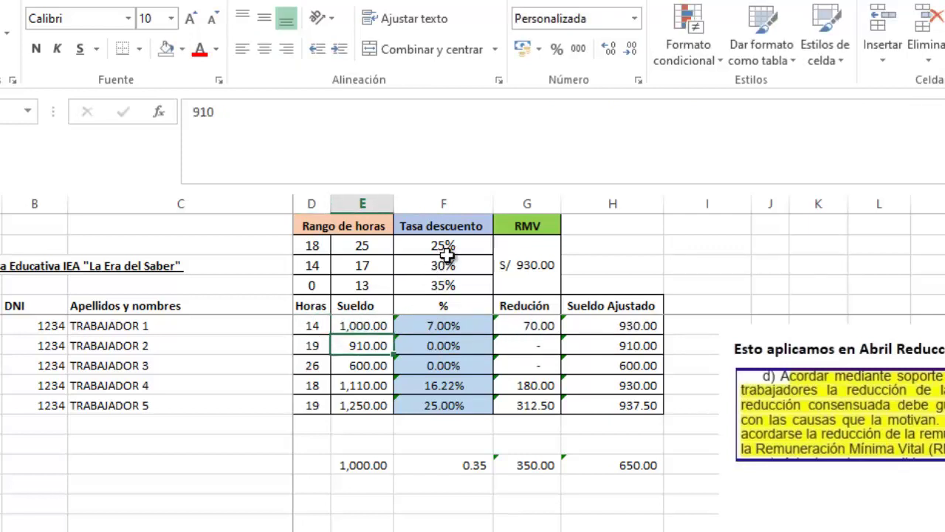
Examine TRABAJADOR 1's discount rate, reduction and adjusted salary formulas in F6, G6 and H6.
{"action": "left_click", "coordinate": [442, 328]}
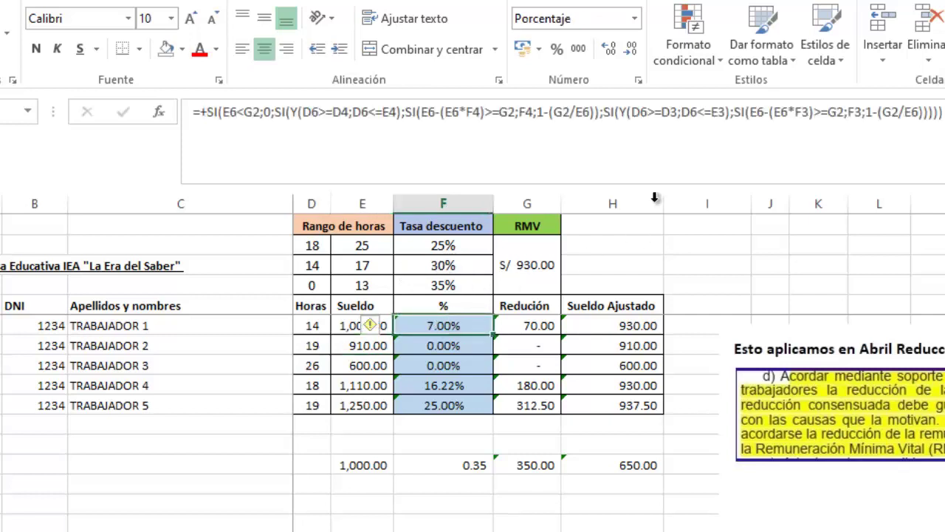
{"action": "left_click", "coordinate": [895, 111]}
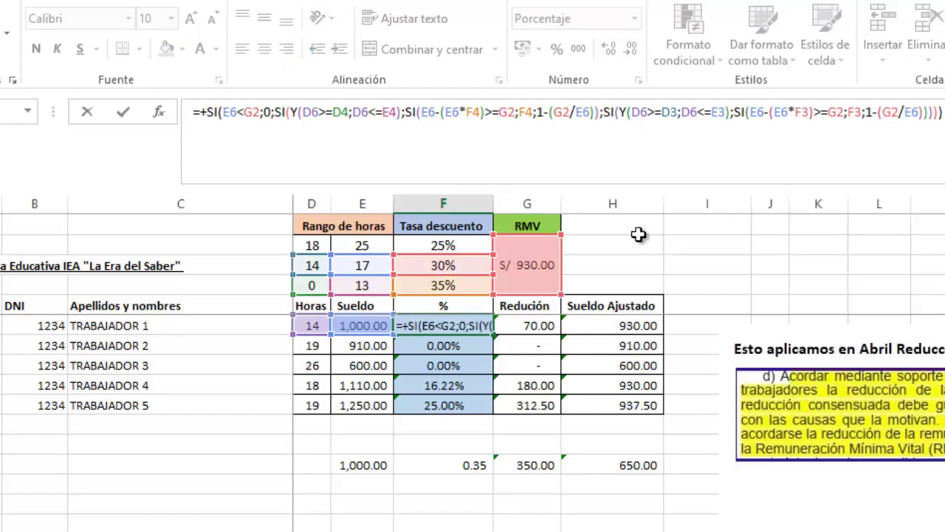
{"action": "key", "text": "Return"}
{"action": "left_click", "coordinate": [446, 326]}
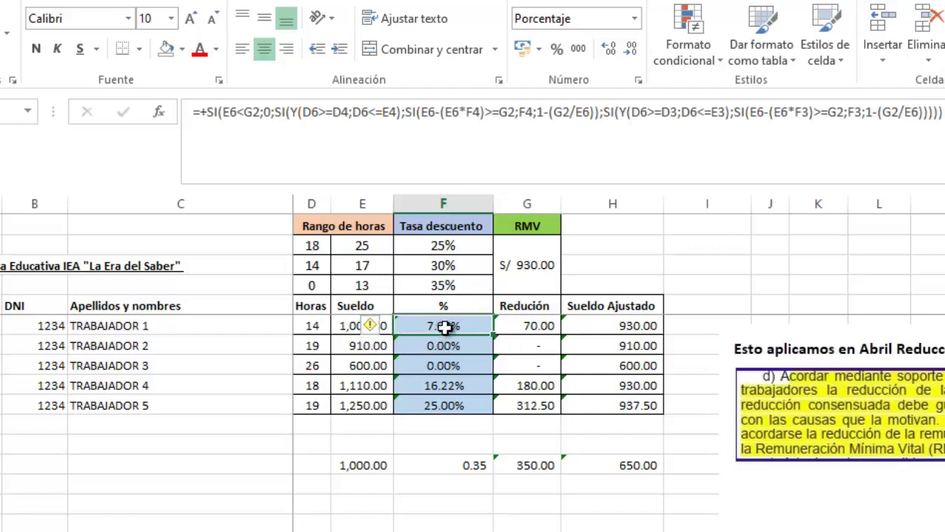
{"action": "left_click", "coordinate": [528, 325]}
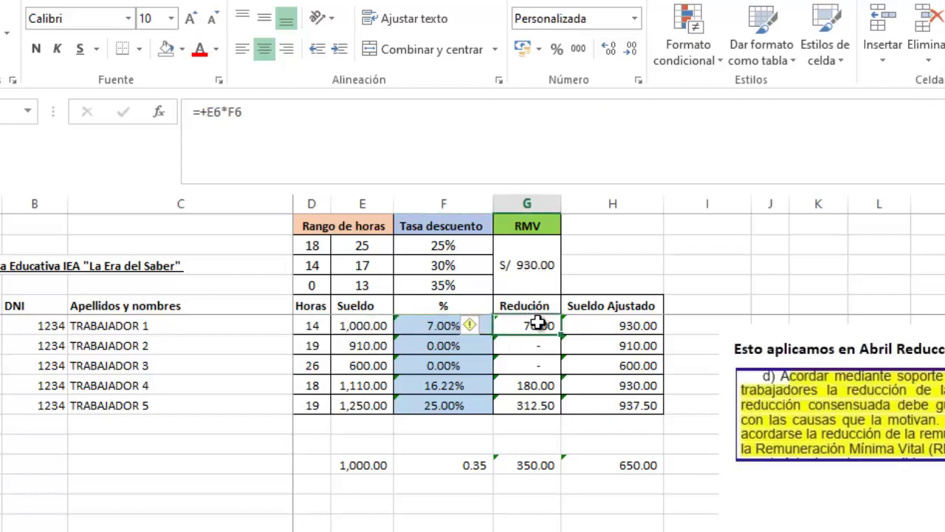
{"action": "left_click", "coordinate": [610, 323]}
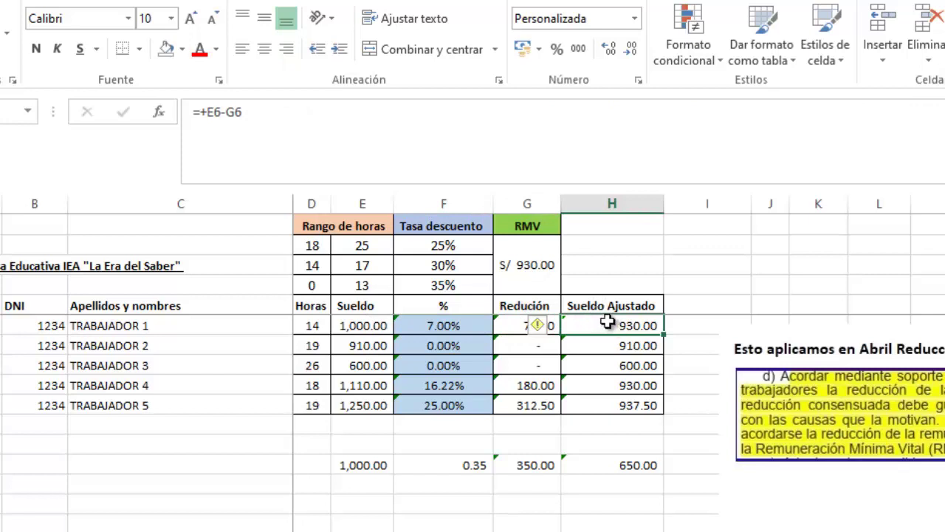
{"action": "left_click", "coordinate": [367, 328]}
{"action": "left_click", "coordinate": [451, 326]}
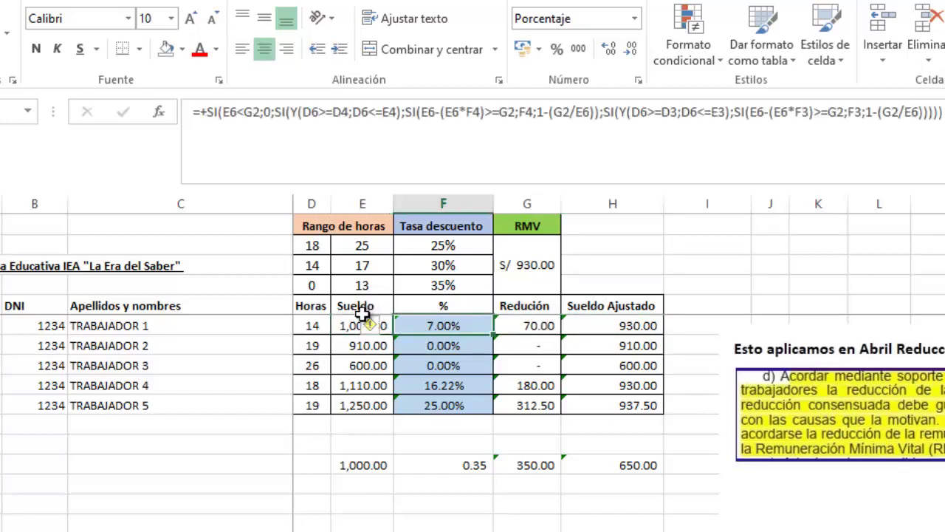
Insert a semicolon and the copied SI(Y block before F6's last three closing parentheses, as the second hour-range SI's value if false.
{"action": "double_click", "coordinate": [441, 326]}
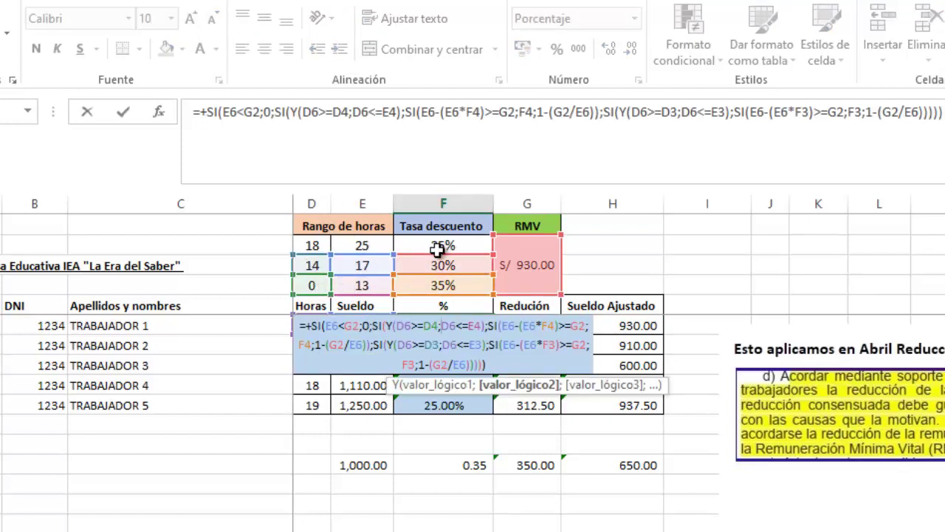
{"action": "left_click", "coordinate": [741, 118]}
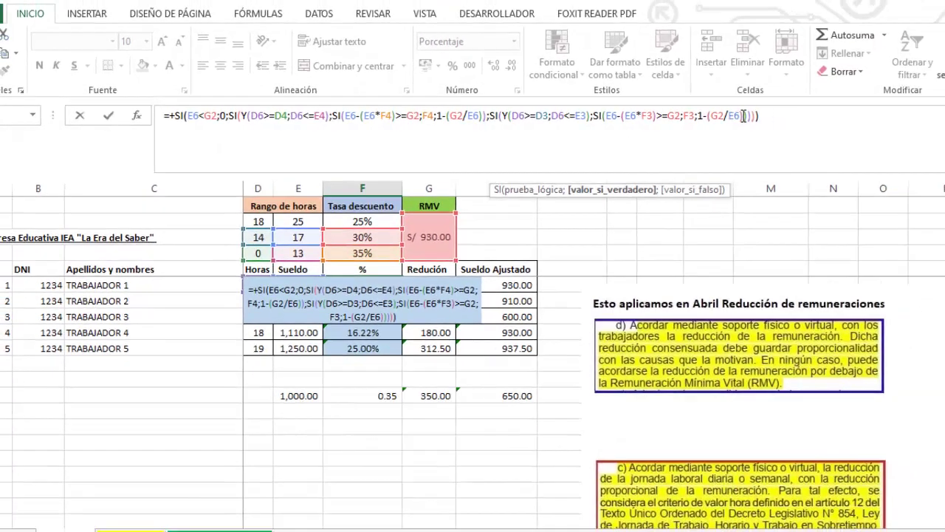
{"action": "left_click", "coordinate": [921, 112]}
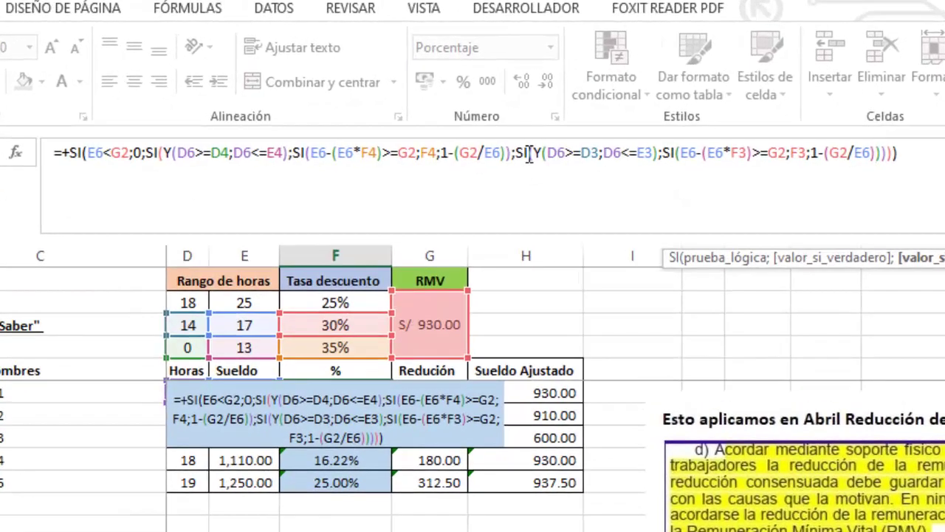
{"action": "left_click", "coordinate": [503, 116]}
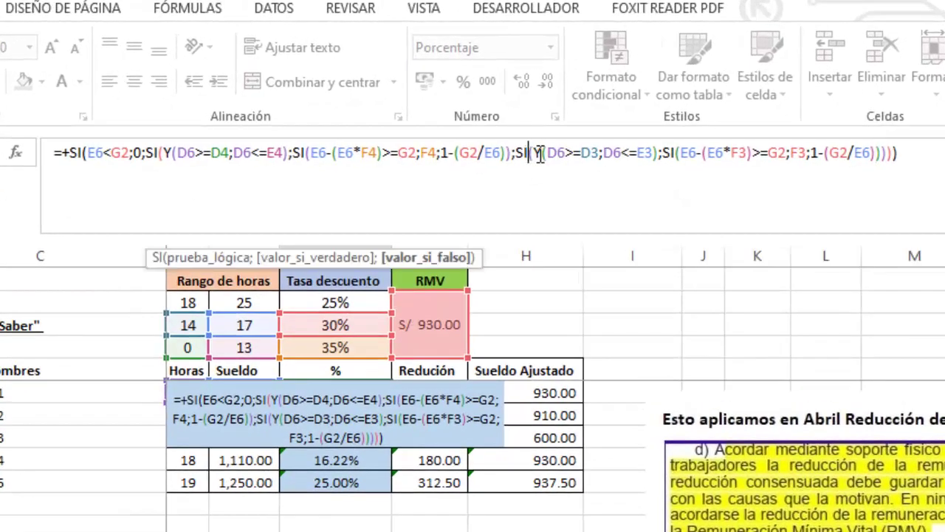
{"action": "left_click", "coordinate": [542, 155]}
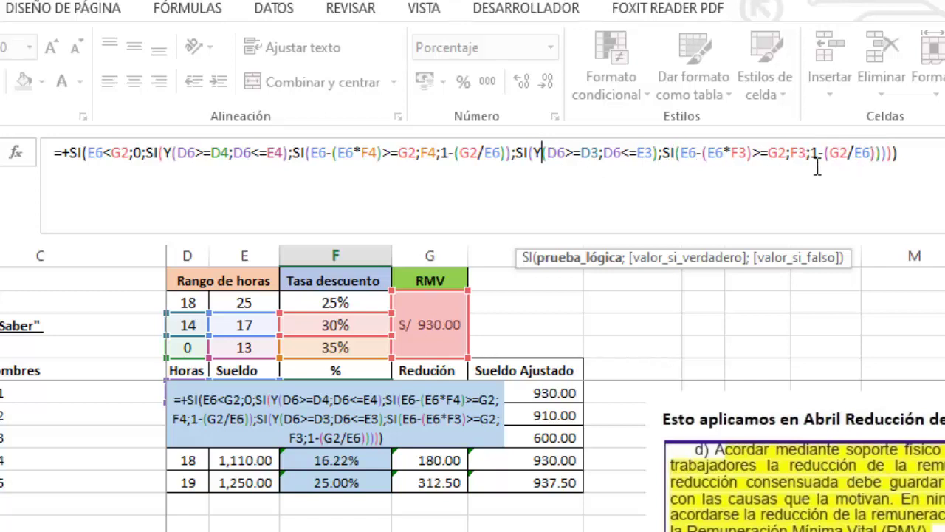
{"action": "left_click", "coordinate": [681, 153]}
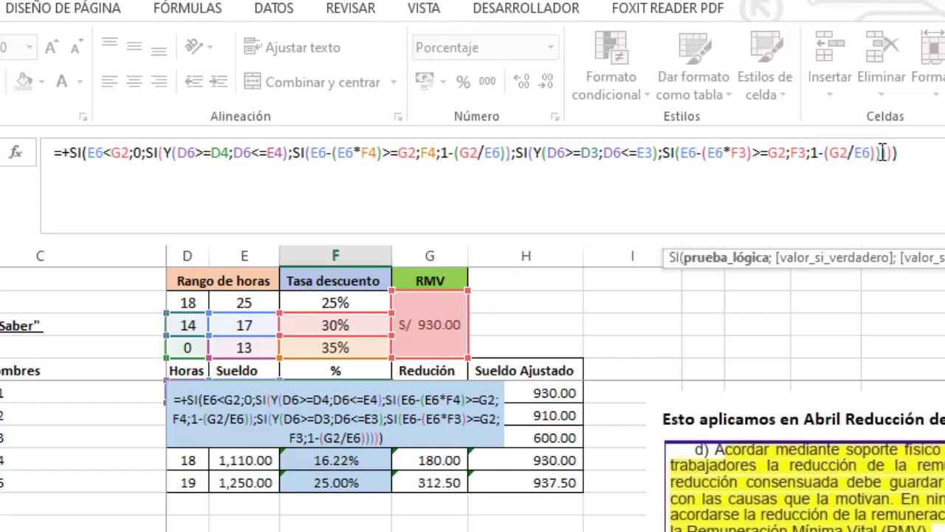
{"action": "left_click", "coordinate": [881, 153]}
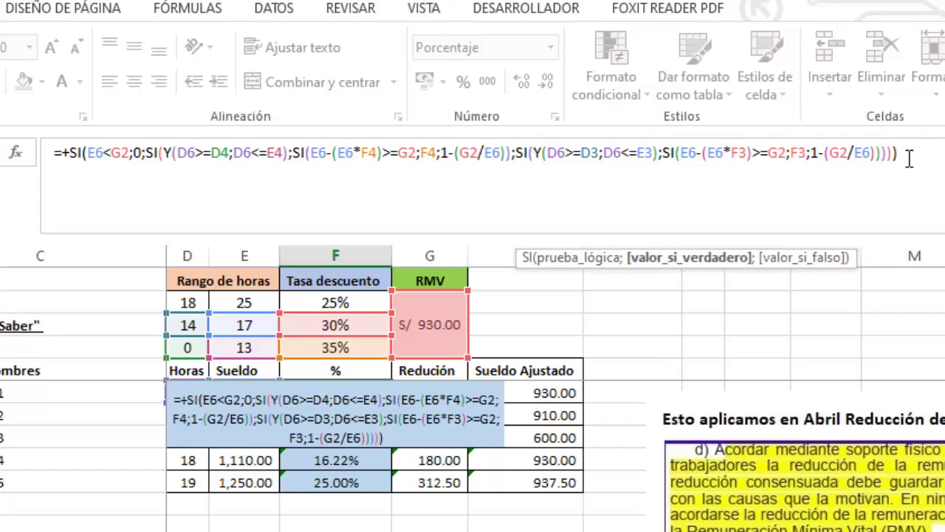
{"action": "type", "text": ";"}
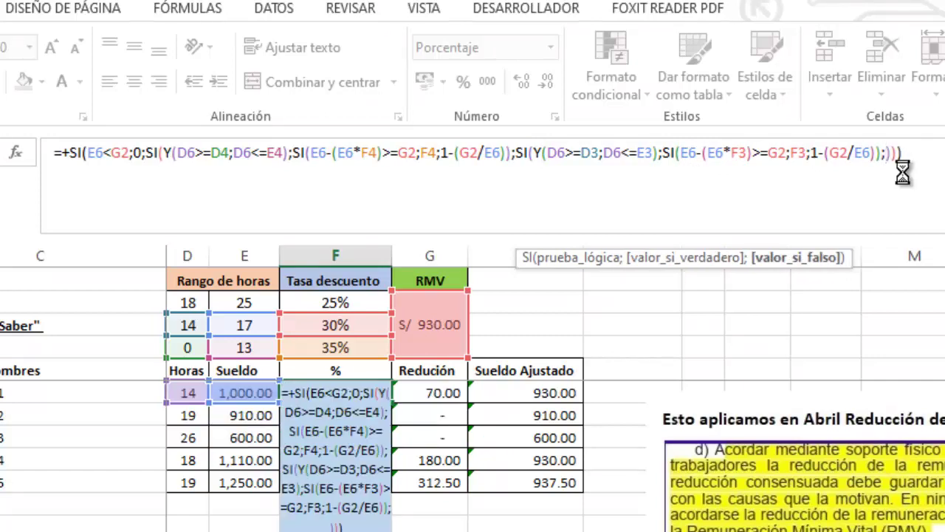
{"action": "key", "text": "ctrl+v"}
Change the third block's hour-range condition in F6 to D6>=D2 and D6<=E2.
{"action": "left_click", "coordinate": [928, 147]}
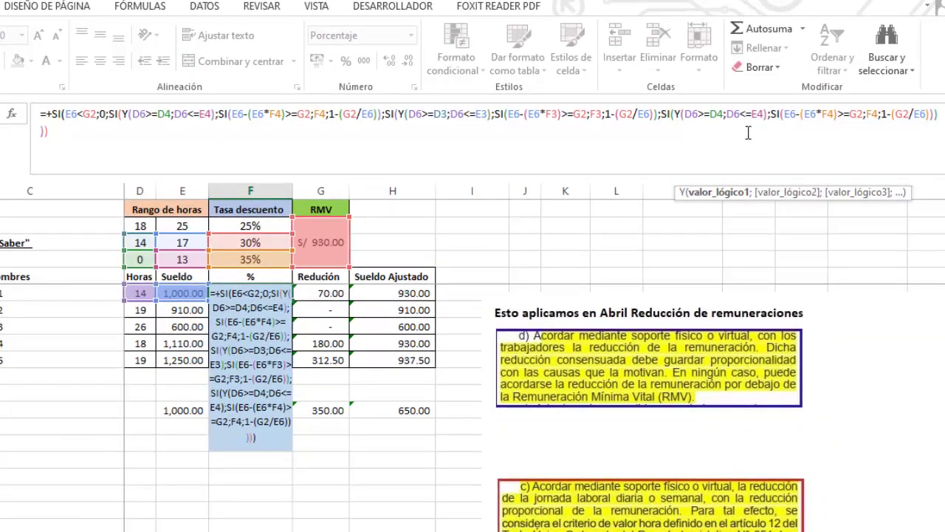
{"action": "key", "text": "BackSpace"}
{"action": "key", "text": "BackSpace"}
{"action": "type", "text": "D2"}
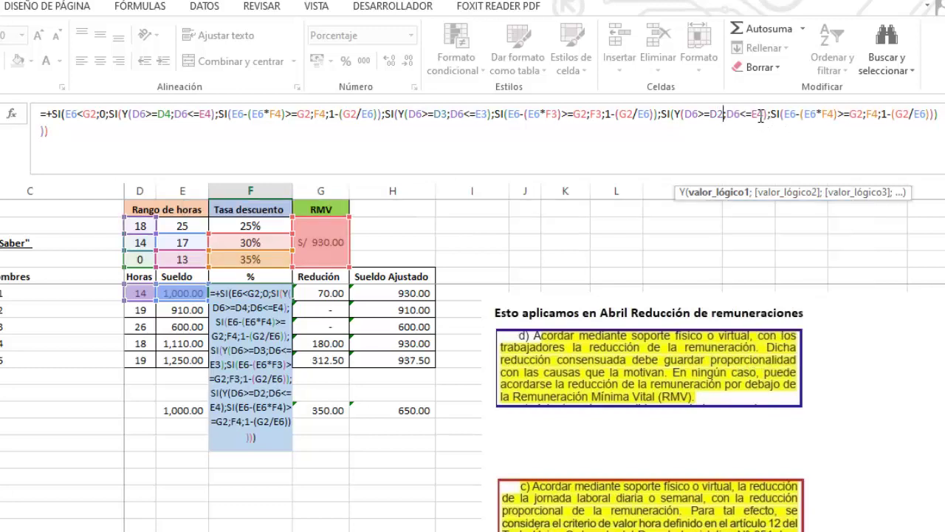
{"action": "left_click", "coordinate": [765, 118]}
{"action": "key", "text": "BackSpace"}
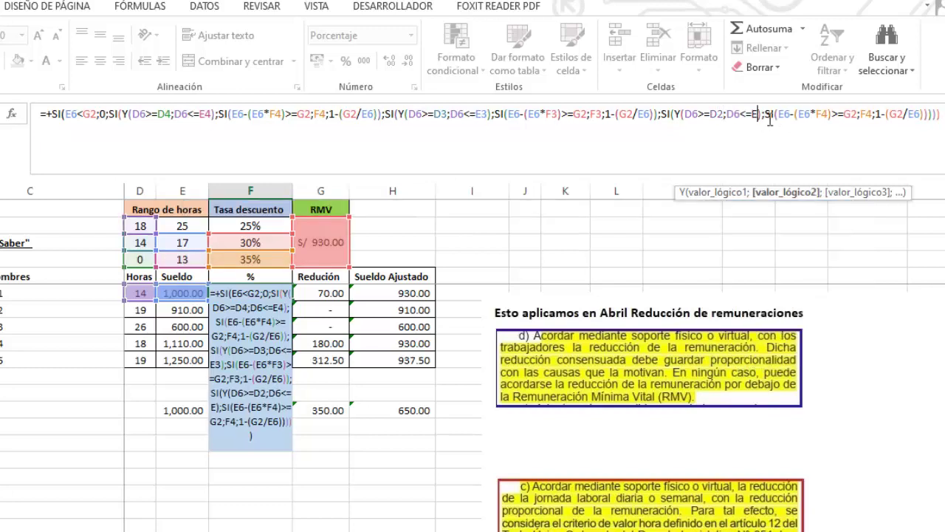
{"action": "type", "text": "2"}
Change both discount-rate references in F6's third hour-range block from F4 to F2.
{"action": "left_click", "coordinate": [834, 114]}
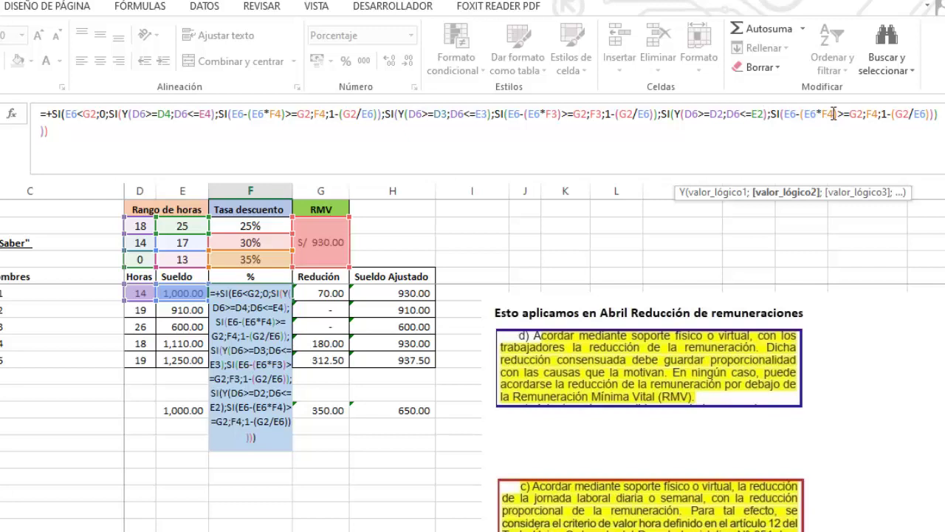
{"action": "key", "text": "BackSpace"}
{"action": "type", "text": "2"}
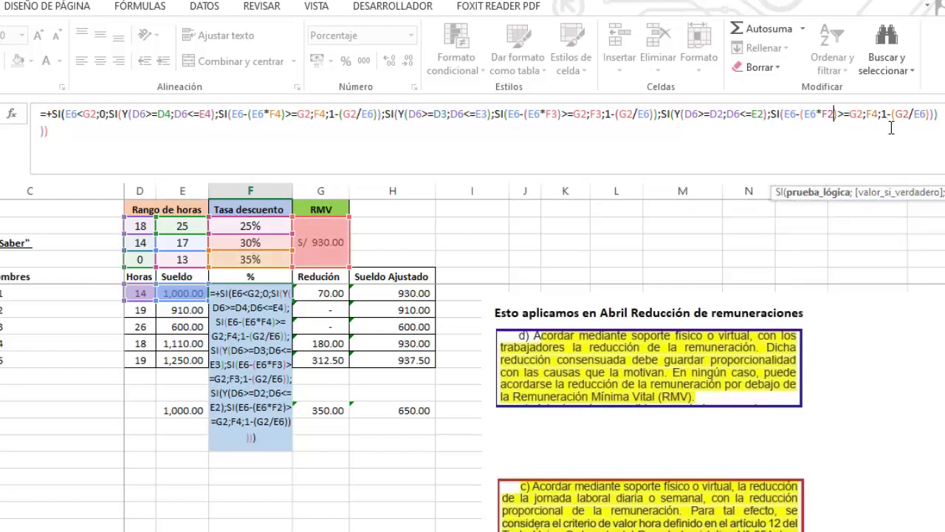
{"action": "left_click", "coordinate": [879, 115]}
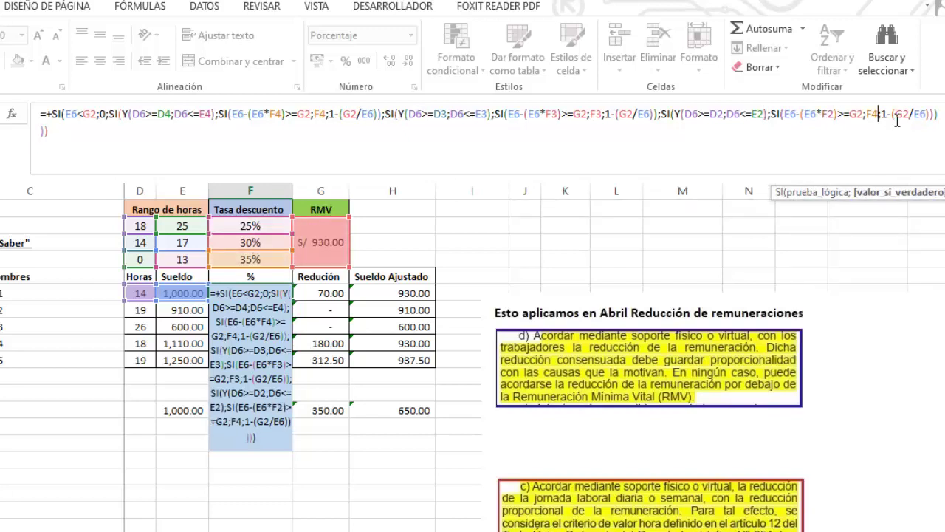
{"action": "key", "text": "BackSpace"}
{"action": "type", "text": "2"}
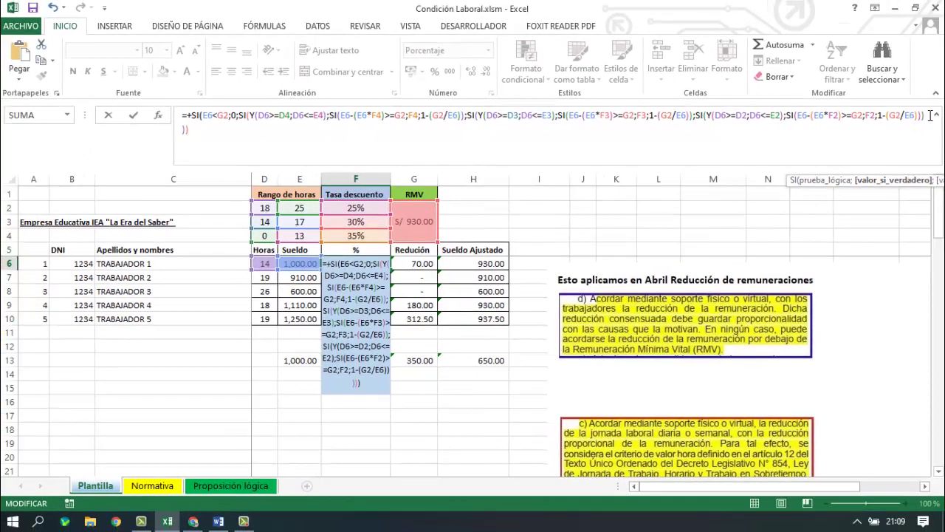
Add the missing closing parenthesis at the end of F6's nested formula and enter it.
{"action": "left_click", "coordinate": [941, 115]}
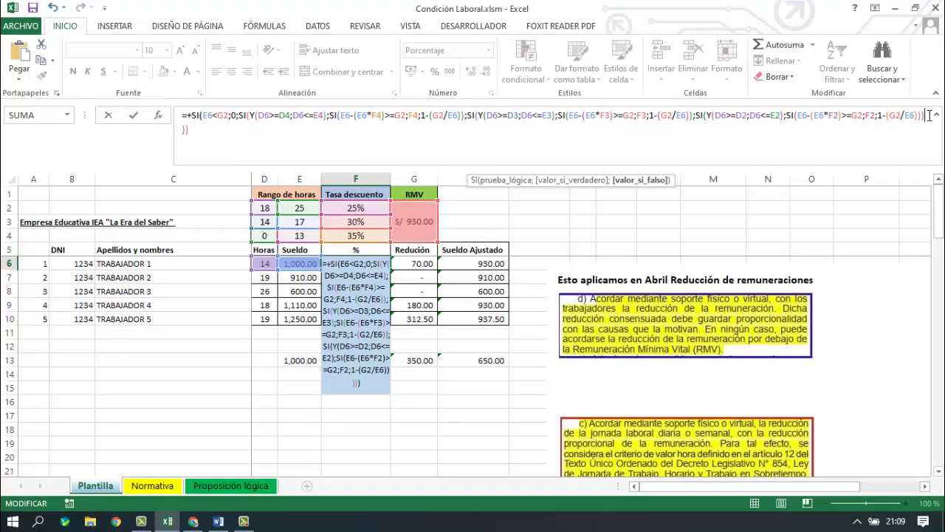
{"action": "key", "text": "Right"}
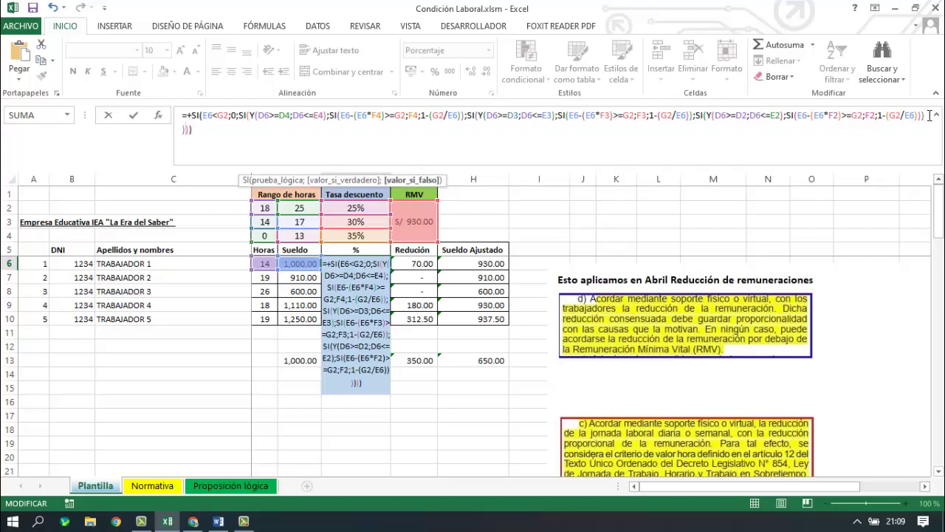
{"action": "left_click", "coordinate": [246, 129]}
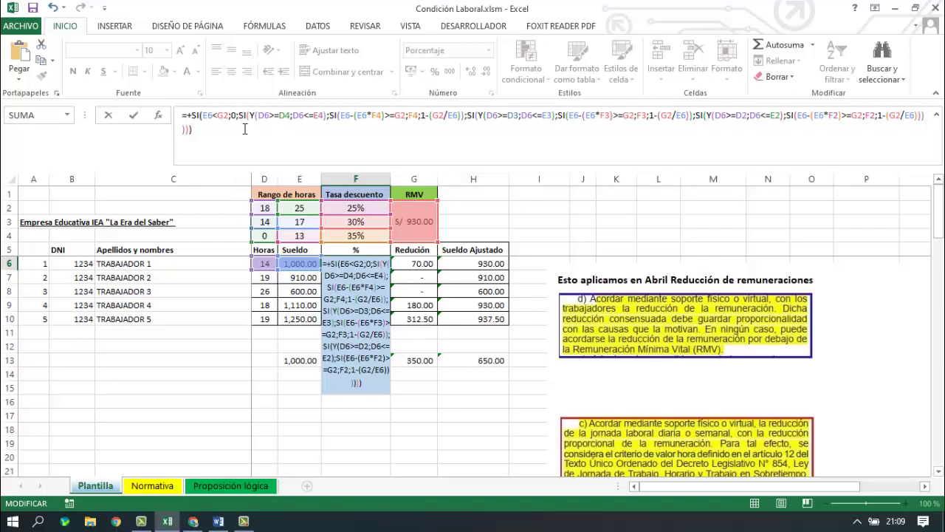
{"action": "type", "text": ")"}
{"action": "key", "text": "BackSpace"}
{"action": "key", "text": "Return"}
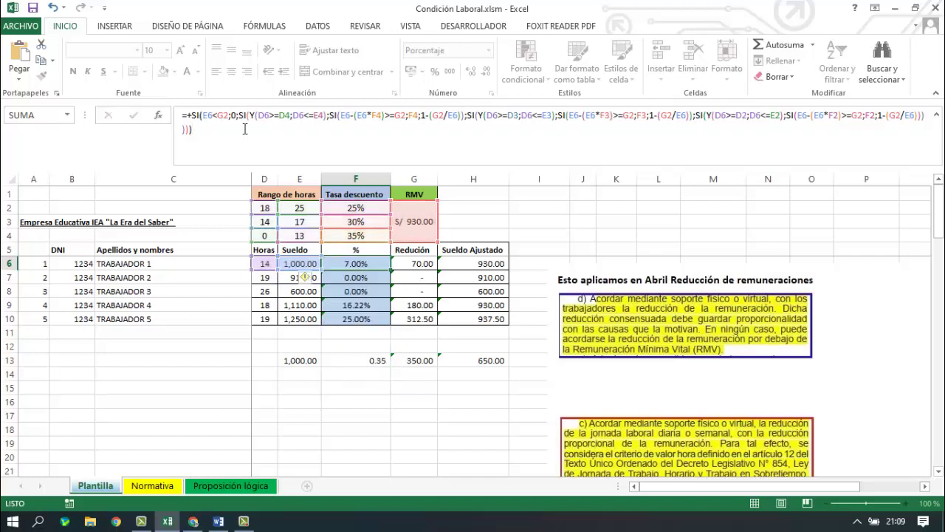
Review the completed nested SI/Y formula in F6 and the cells it references.
{"action": "left_click", "coordinate": [356, 263]}
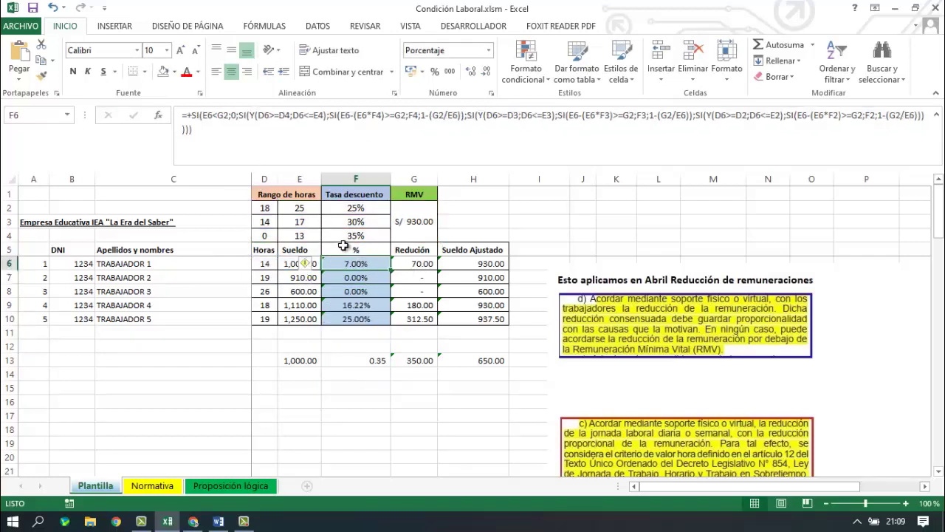
{"action": "double_click", "coordinate": [349, 264]}
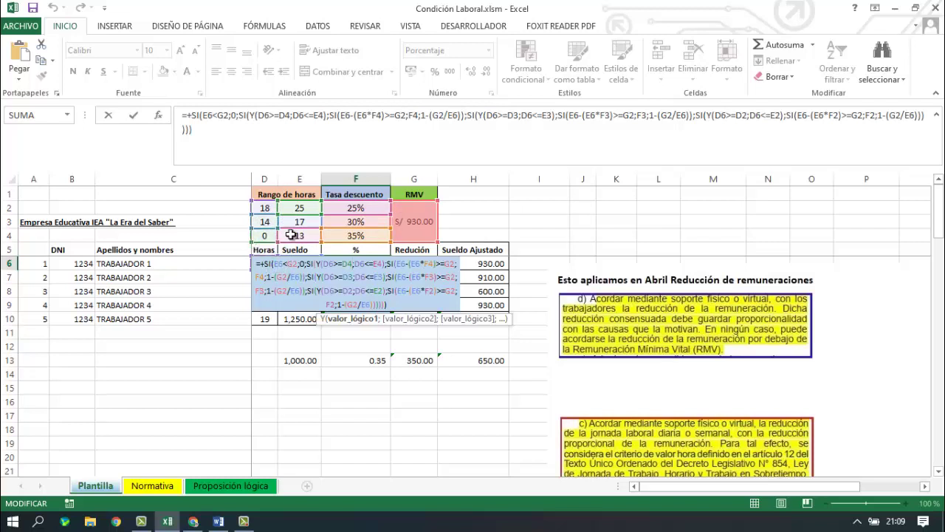
{"action": "left_click", "coordinate": [310, 264]}
{"action": "key", "text": "Return"}
{"action": "left_click", "coordinate": [225, 276]}
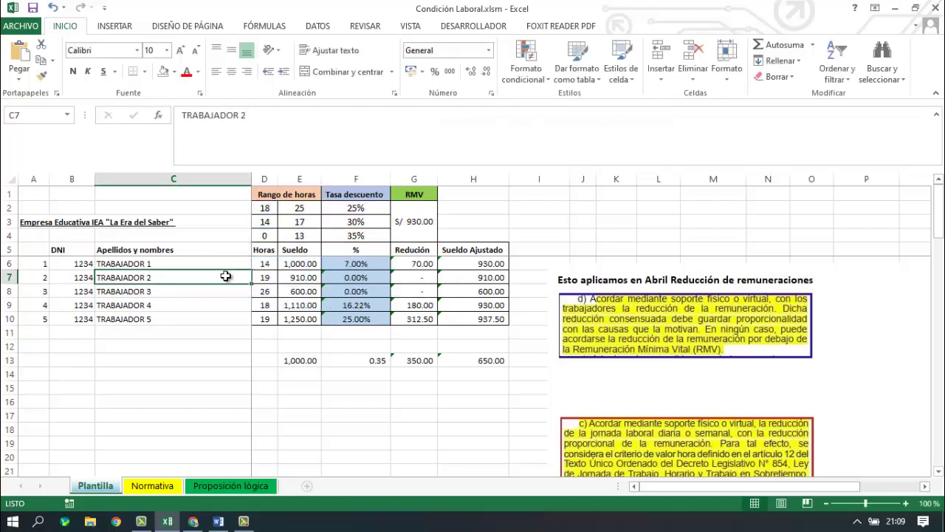
Set TRABAJADOR 1's salary in E6 to 800 and check the discount rate in F6.
{"action": "left_click", "coordinate": [266, 264]}
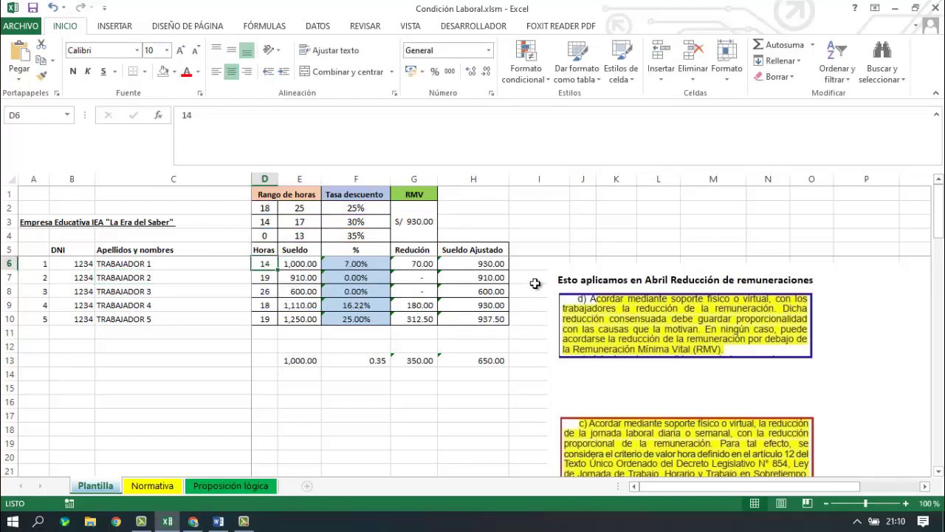
{"action": "key", "text": "Right"}
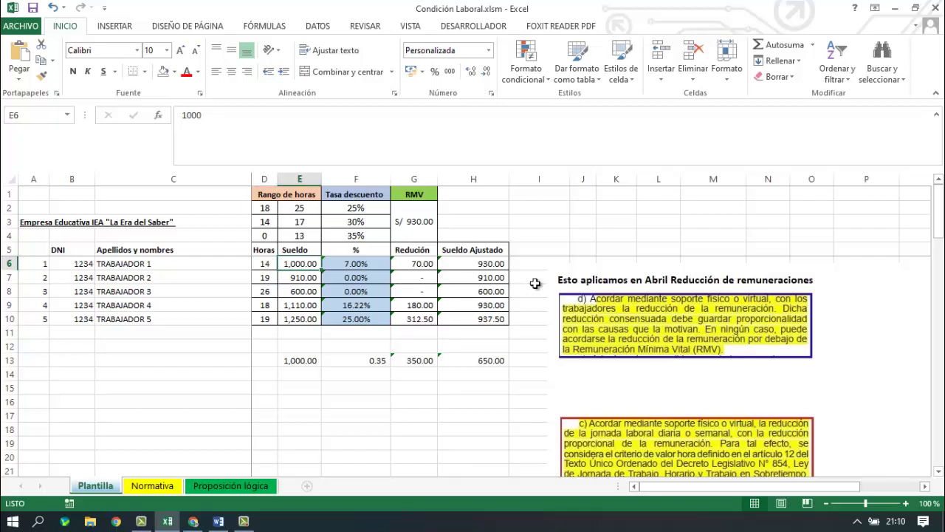
{"action": "type", "text": "800"}
{"action": "key", "text": "Return"}
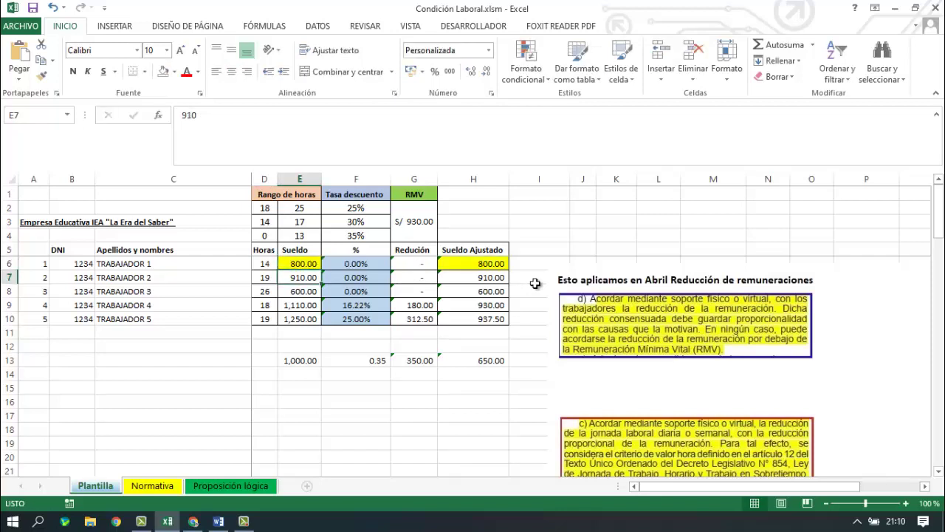
{"action": "key", "text": "Up"}
{"action": "key", "text": "Right"}
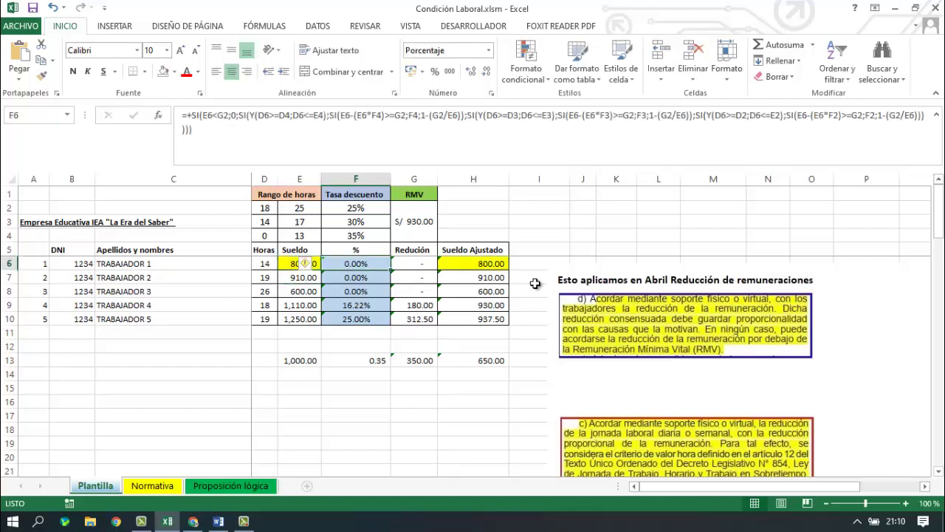
Set TRABAJADOR 1's salary in E6 to 980 and check the discount rate and adjusted salary.
{"action": "left_click", "coordinate": [303, 265]}
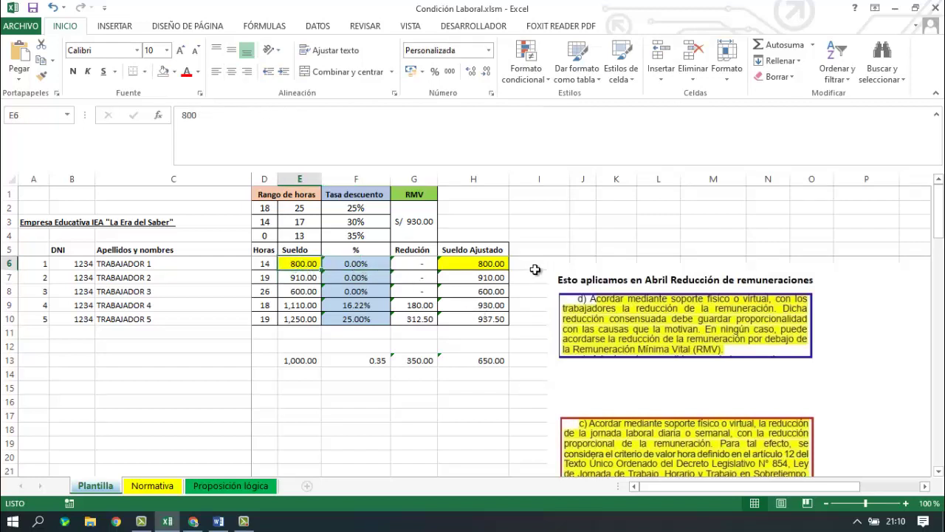
{"action": "type", "text": "980"}
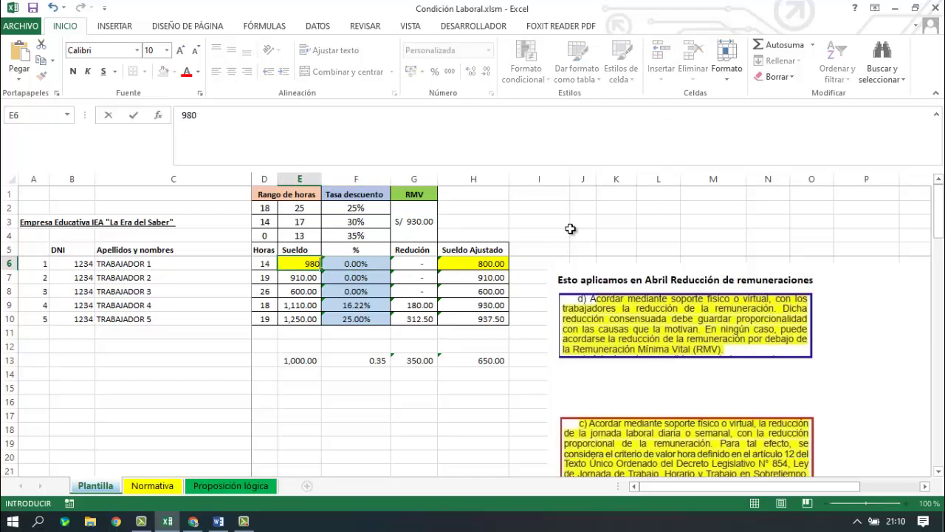
{"action": "key", "text": "Return"}
{"action": "key", "text": "Up"}
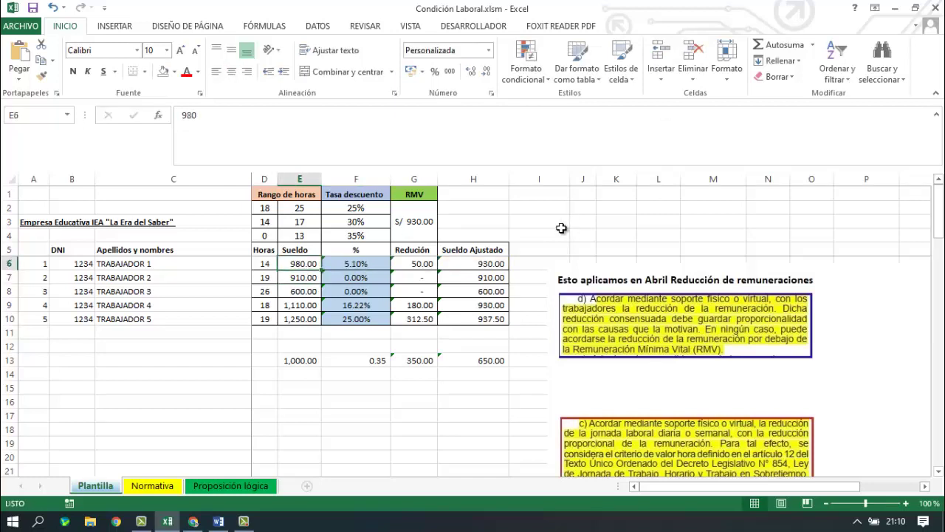
{"action": "left_click", "coordinate": [357, 266]}
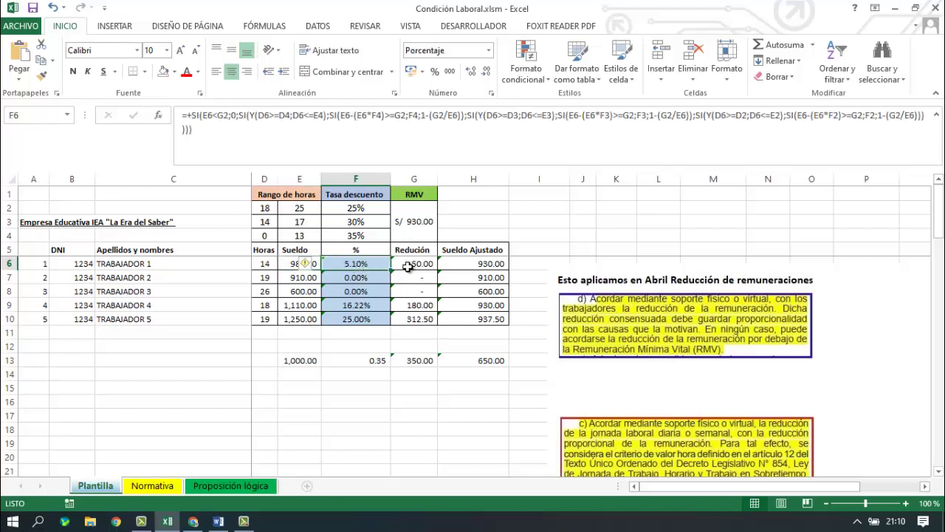
{"action": "left_click", "coordinate": [491, 264]}
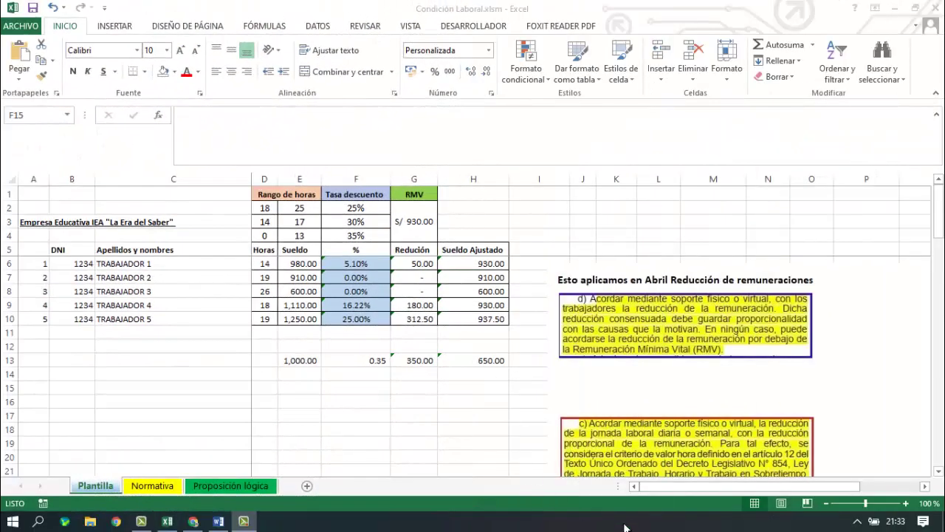
Copy TRABAJADOR 1's discount rate formula from F6 down to F10.
{"action": "left_click", "coordinate": [652, 490]}
{"action": "left_click", "coordinate": [292, 264]}
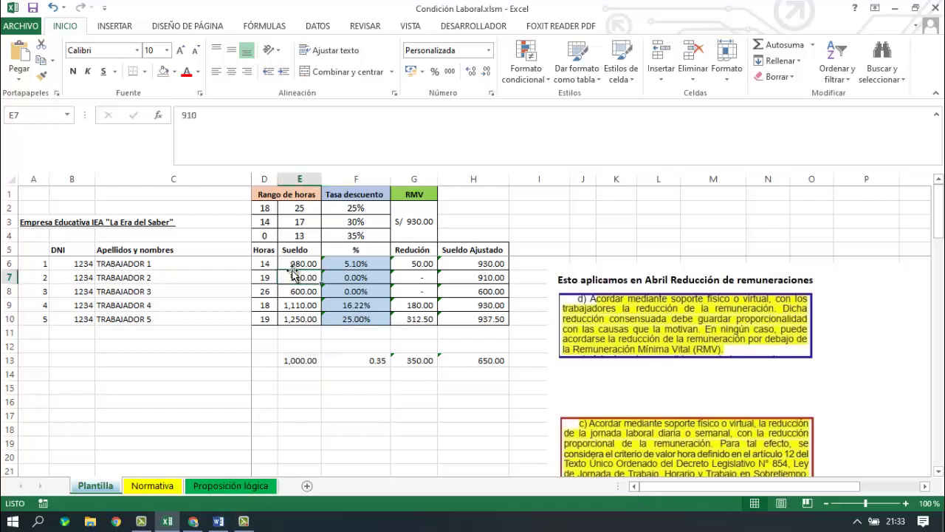
{"action": "left_click", "coordinate": [271, 263]}
{"action": "left_click_drag", "start_coordinate": [272, 263], "coordinate": [362, 262]}
{"action": "left_click", "coordinate": [369, 262]}
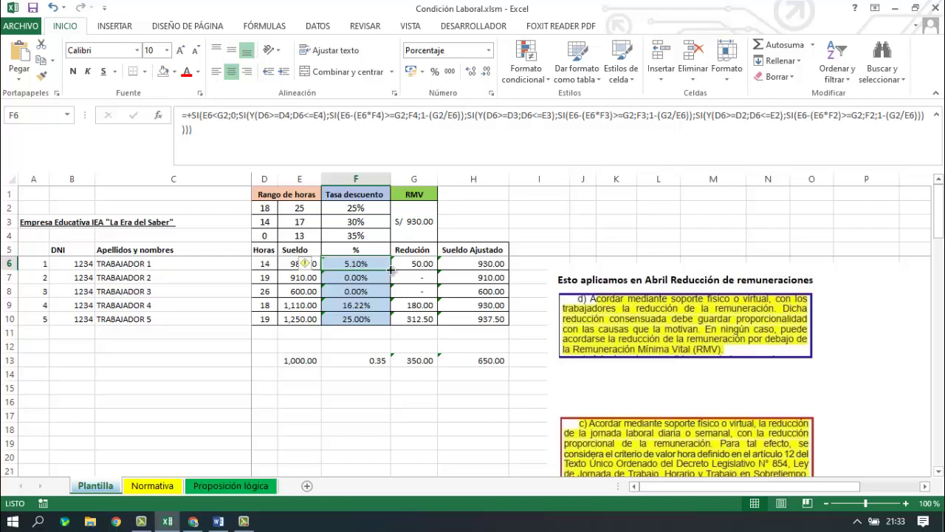
{"action": "left_click_drag", "start_coordinate": [391, 270], "coordinate": [380, 325]}
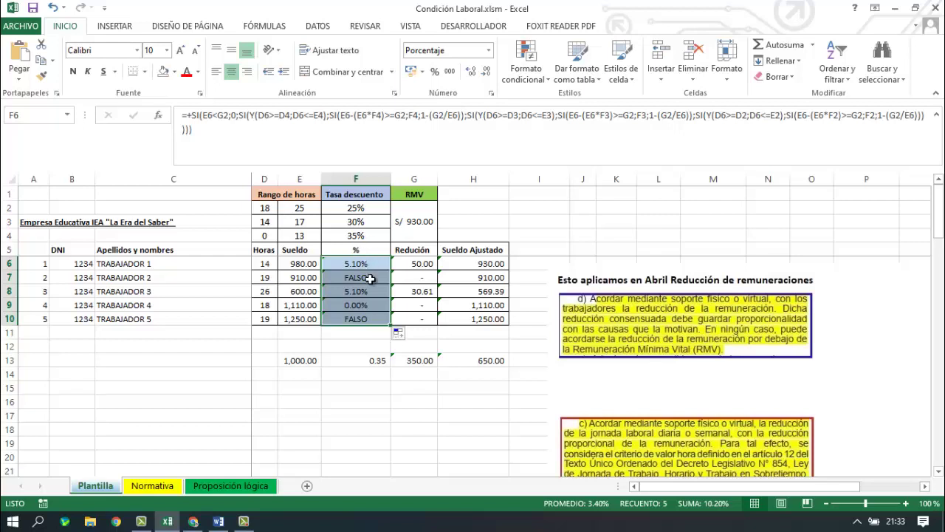
Compare the cell references in F6's formula with those in the copied formula in F7.
{"action": "left_click", "coordinate": [380, 267]}
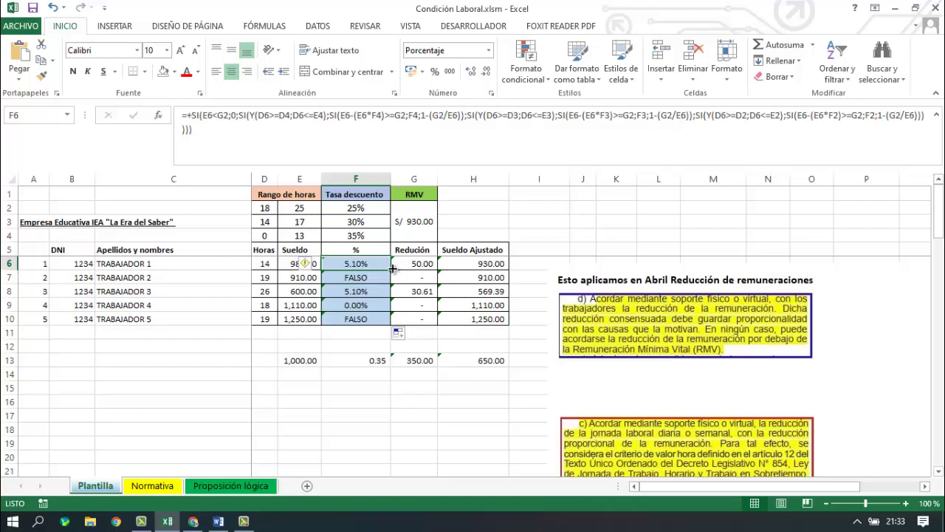
{"action": "left_click", "coordinate": [382, 122]}
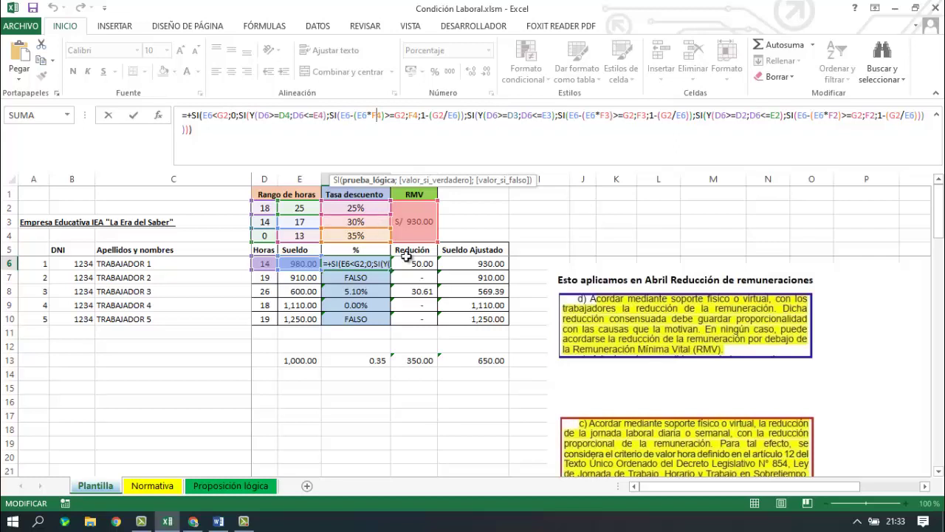
{"action": "key", "text": "Return"}
{"action": "double_click", "coordinate": [373, 274]}
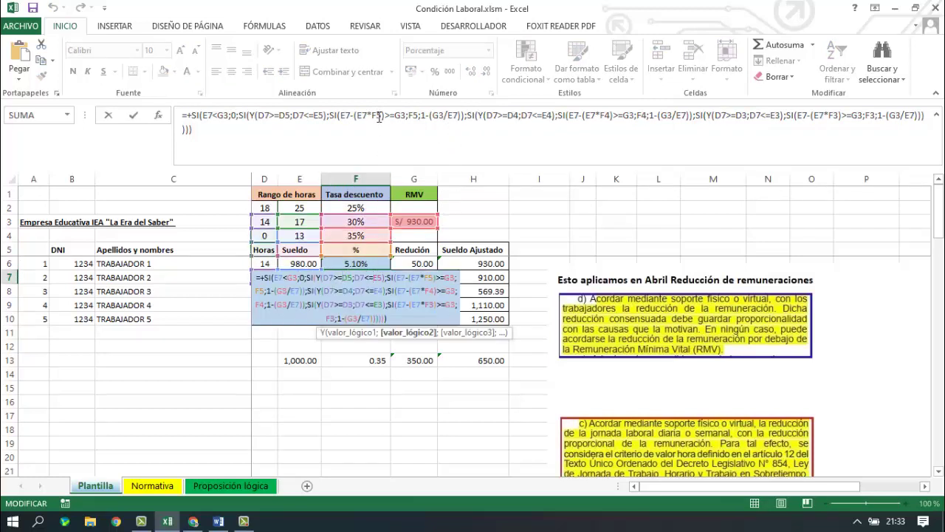
{"action": "left_click", "coordinate": [379, 117]}
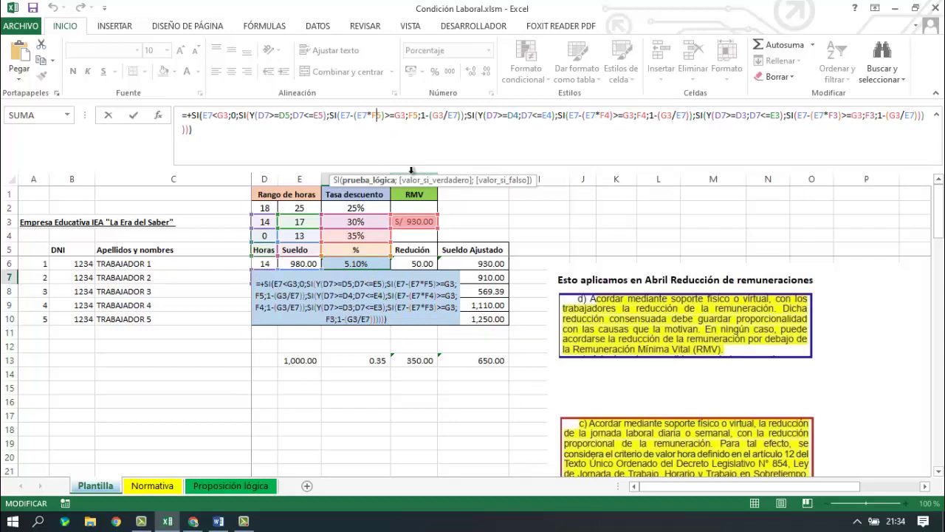
{"action": "left_click", "coordinate": [515, 220]}
Make the RMV reference in F6's opening salary condition absolute as $G$2.
{"action": "left_click", "coordinate": [377, 263]}
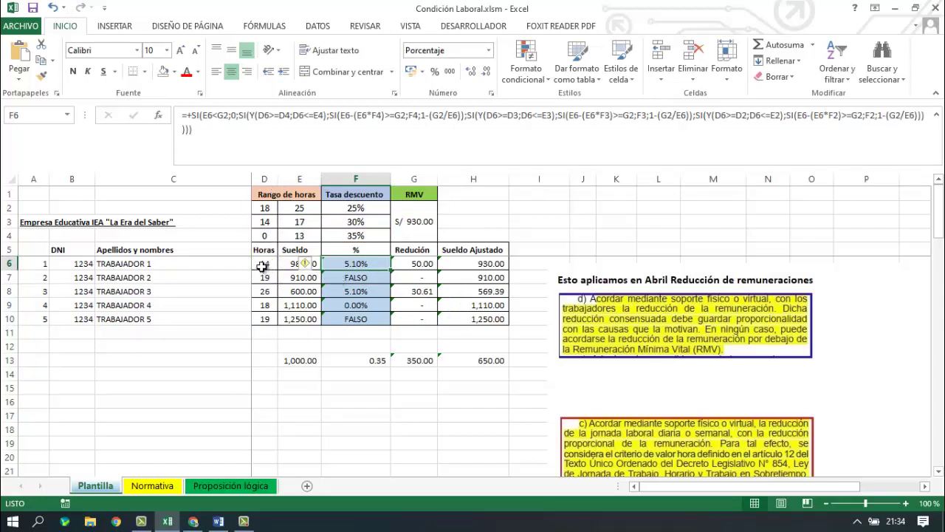
{"action": "left_click", "coordinate": [214, 115]}
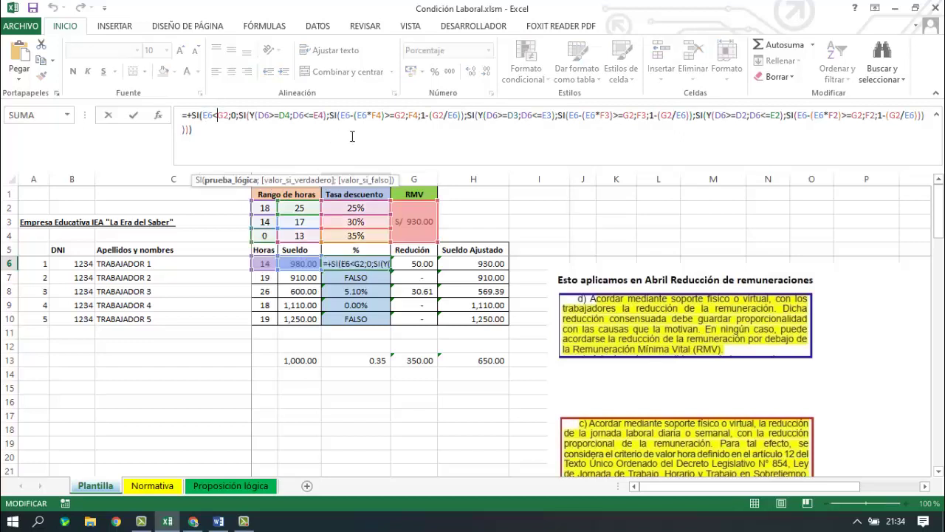
{"action": "type", "text": "$G"}
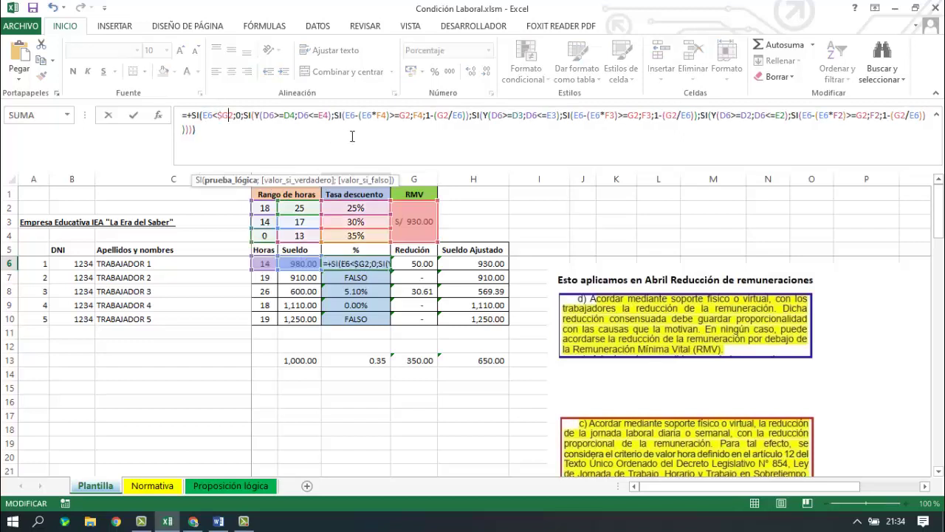
{"action": "type", "text": "$"}
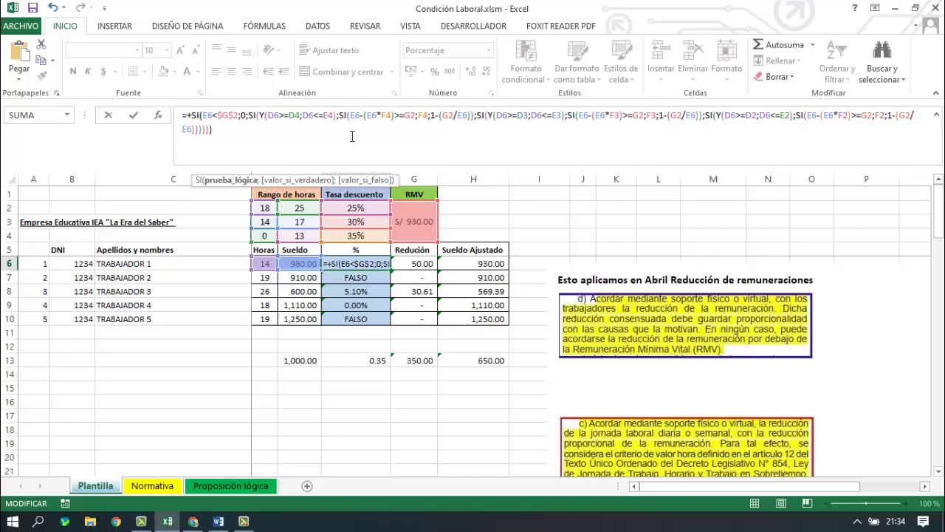
Make the hour limits in F6's first Y condition absolute as $D$4 and $E$4.
{"action": "key", "text": "Right"}
{"action": "key", "text": "Right"}
{"action": "key", "text": "Right"}
{"action": "key", "text": "Right"}
{"action": "key", "text": "Right"}
{"action": "key", "text": "Right"}
{"action": "key", "text": "Right"}
{"action": "key", "text": "Right"}
{"action": "key", "text": "Right"}
{"action": "key", "text": "Right"}
{"action": "key", "text": "Right"}
{"action": "key", "text": "Right"}
{"action": "key", "text": "Right"}
{"action": "key", "text": "Right"}
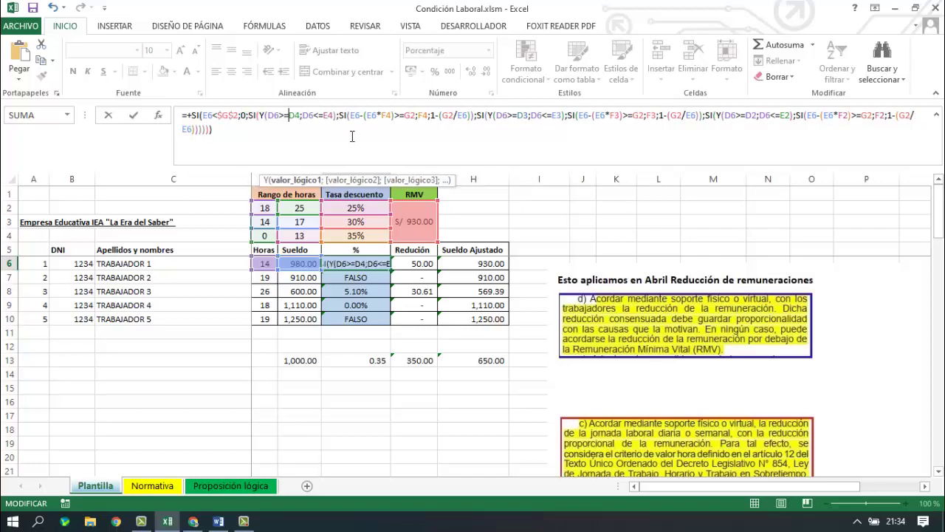
{"action": "key", "text": "F4"}
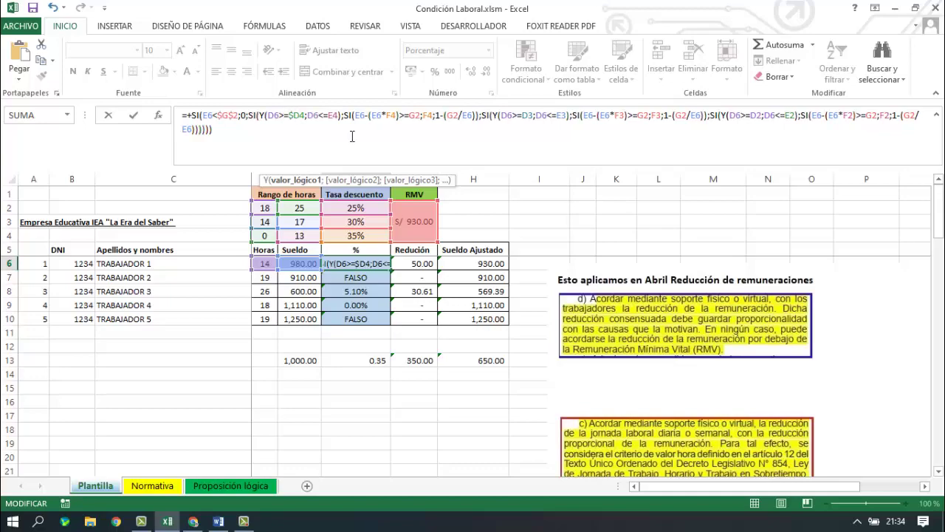
{"action": "key", "text": "Right"}
{"action": "key", "text": "Right"}
{"action": "key", "text": "Right"}
{"action": "key", "text": "Right"}
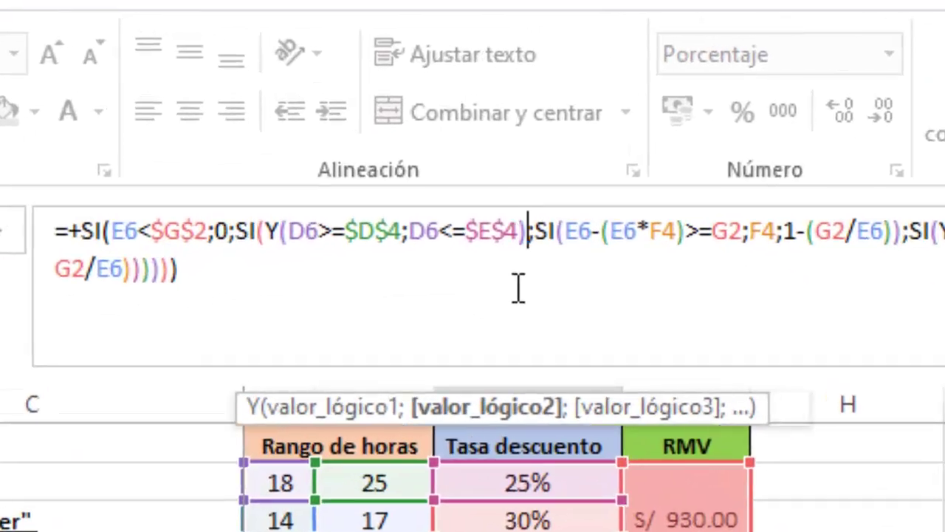
Make the discount rate multiplied by E6 in F6's first salary test absolute as $F$4.
{"action": "key", "text": "Right"}
{"action": "key", "text": "Right"}
{"action": "key", "text": "Right"}
{"action": "key", "text": "Right"}
{"action": "key", "text": "Right"}
{"action": "key", "text": "Right"}
{"action": "key", "text": "Right"}
{"action": "key", "text": "Right"}
{"action": "key", "text": "Right"}
{"action": "key", "text": "Right"}
{"action": "key", "text": "Right"}
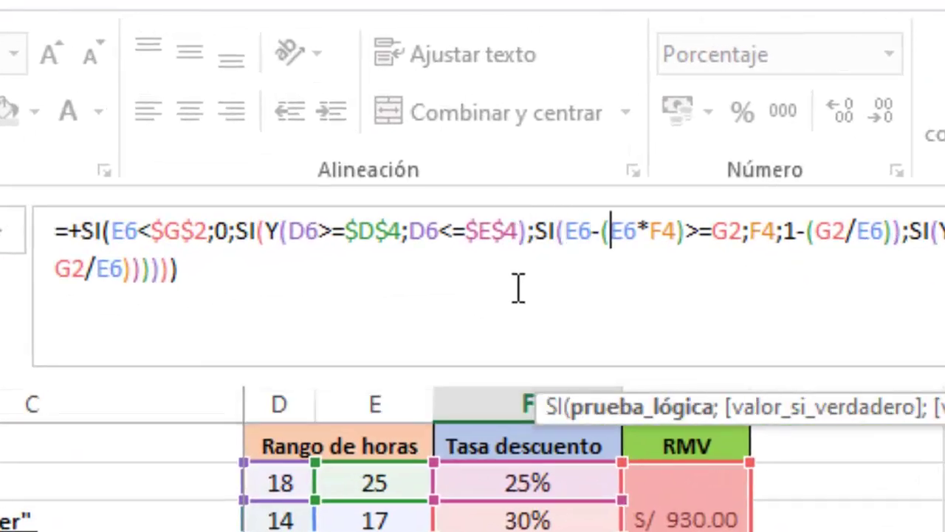
{"action": "type", "text": "$"}
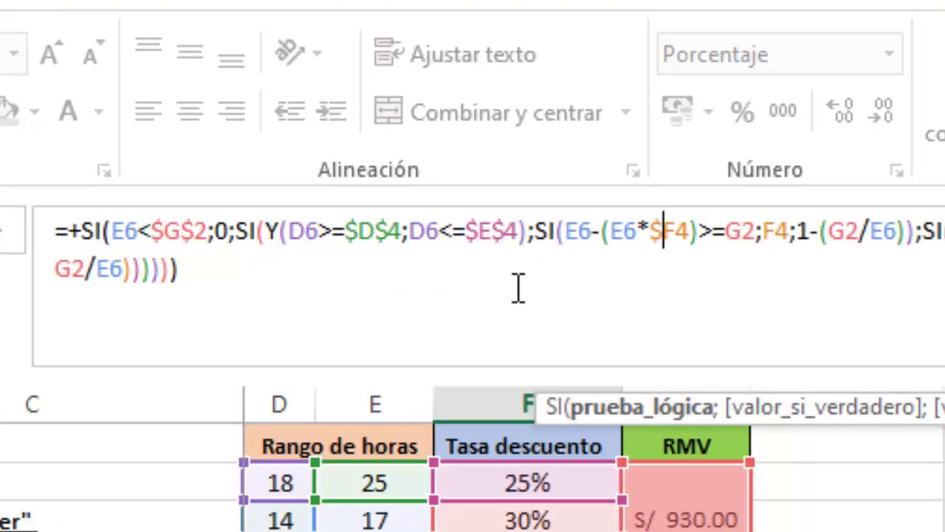
{"action": "key", "text": "Right"}
{"action": "type", "text": "$"}
Make the first salary test's RMV comparison absolute as $G$2 and its returned discount rate absolute as $F$4.
{"action": "key", "text": "Left"}
{"action": "key", "text": "Left"}
{"action": "key", "text": "Left"}
{"action": "key", "text": "Left"}
{"action": "key", "text": "Left"}
{"action": "key", "text": "Left"}
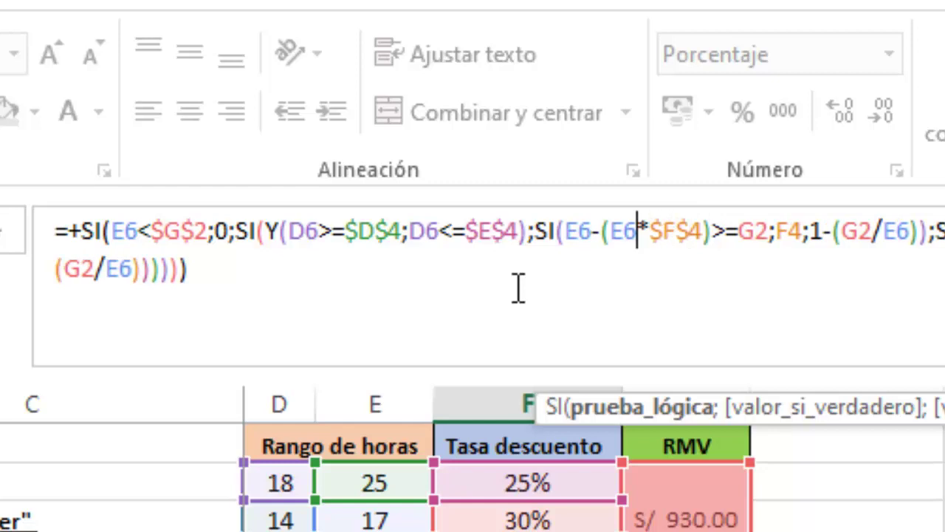
{"action": "key", "text": "Right"}
{"action": "key", "text": "Right"}
{"action": "key", "text": "Right"}
{"action": "key", "text": "Right"}
{"action": "key", "text": "Right"}
{"action": "key", "text": "Right"}
{"action": "key", "text": "Right"}
{"action": "key", "text": "Right"}
{"action": "key", "text": "Right"}
{"action": "key", "text": "Right"}
{"action": "key", "text": "Right"}
{"action": "key", "text": "Right"}
{"action": "key", "text": "Left"}
{"action": "key", "text": "Left"}
{"action": "key", "text": "F4"}
{"action": "key", "text": "Right"}
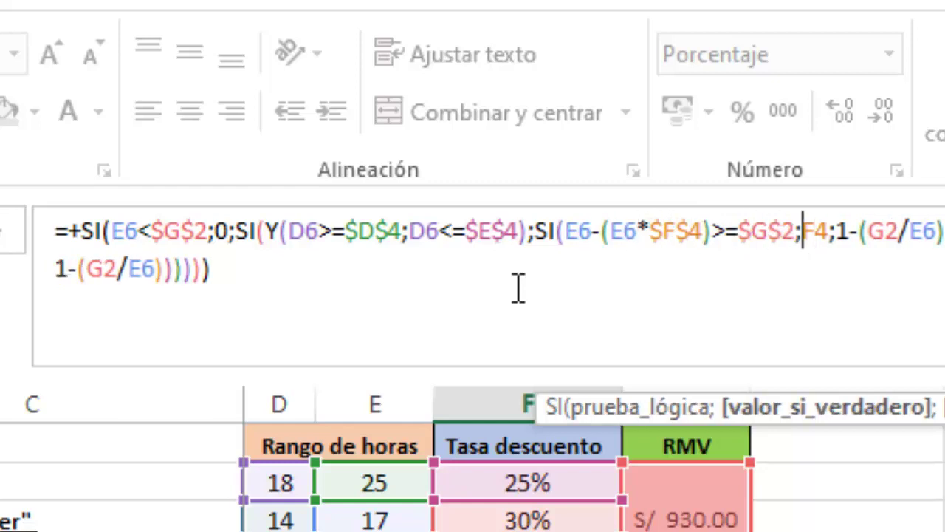
{"action": "key", "text": "F4"}
Make the RMV reference in the first salary test's 1-(G2/E6) alternative absolute as $G$2.
{"action": "key", "text": "Right"}
{"action": "key", "text": "Right"}
{"action": "key", "text": "Right"}
{"action": "key", "text": "Right"}
{"action": "key", "text": "Right"}
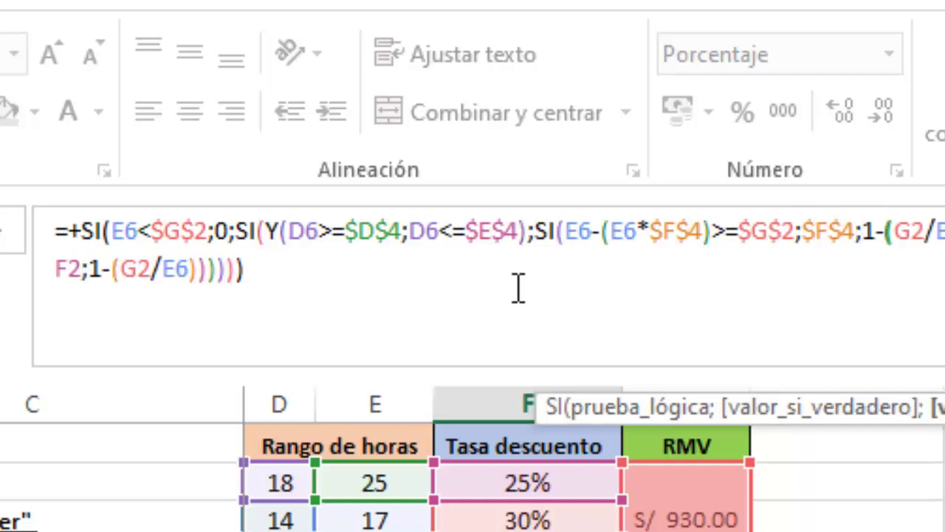
{"action": "key", "text": "Left"}
{"action": "key", "text": "Left"}
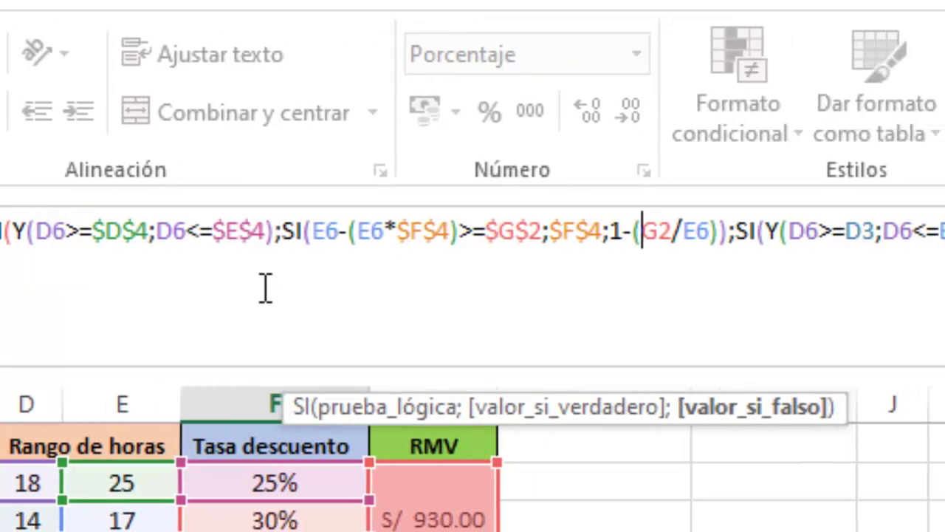
{"action": "key", "text": "Right"}
{"action": "key", "text": "Right"}
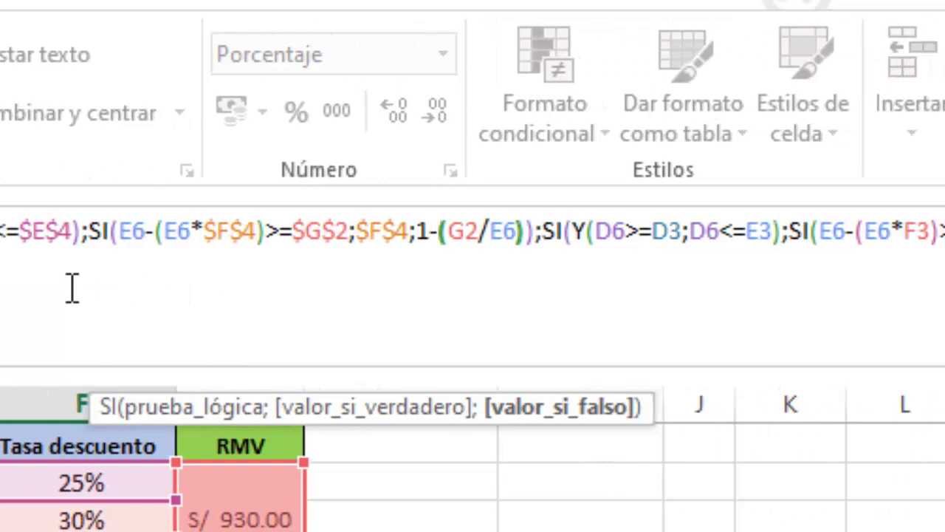
{"action": "key", "text": "Right"}
{"action": "key", "text": "Left"}
{"action": "key", "text": "F4"}
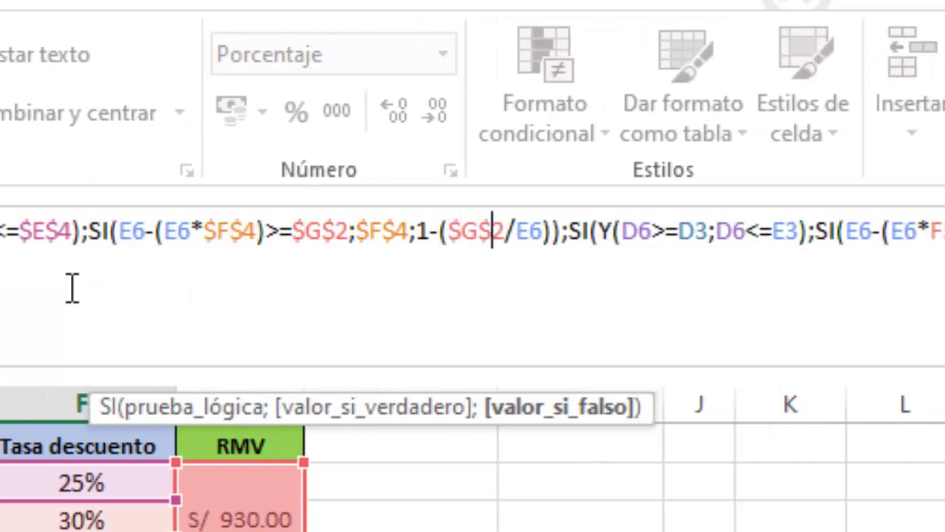
Make the lower hour limit in F6's second Y condition absolute as $D$3.
{"action": "key", "text": "Right"}
{"action": "key", "text": "Right"}
{"action": "key", "text": "Right"}
{"action": "key", "text": "Right"}
{"action": "key", "text": "Right"}
{"action": "key", "text": "Right"}
{"action": "key", "text": "Right"}
{"action": "key", "text": "Right"}
{"action": "key", "text": "Right"}
{"action": "key", "text": "Right"}
{"action": "key", "text": "Right"}
{"action": "key", "text": "Right"}
{"action": "key", "text": "Right"}
{"action": "key", "text": "Left"}
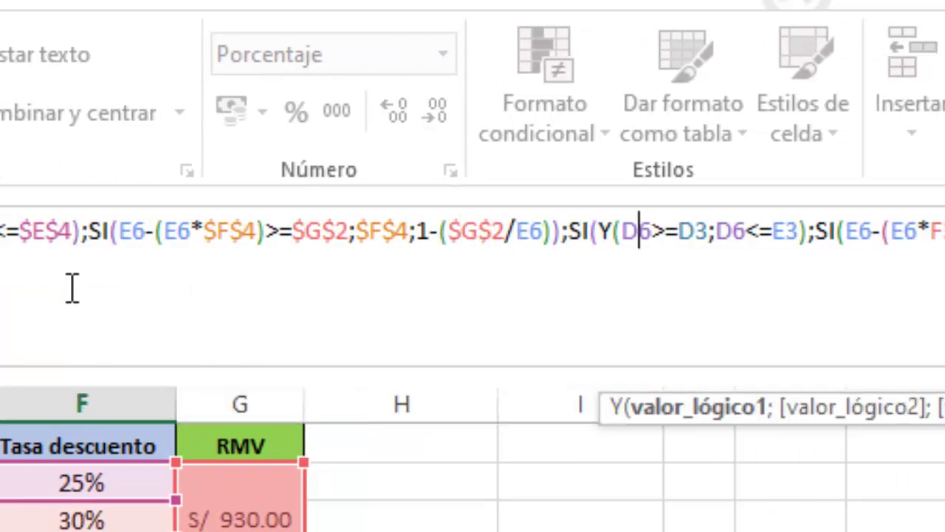
{"action": "key", "text": "Right"}
{"action": "key", "text": "Right"}
{"action": "key", "text": "Right"}
{"action": "key", "text": "Right"}
{"action": "key", "text": "Right"}
{"action": "key", "text": "Right"}
{"action": "key", "text": "Right"}
{"action": "key", "text": "Left"}
{"action": "key", "text": "Left"}
{"action": "key", "text": "Left"}
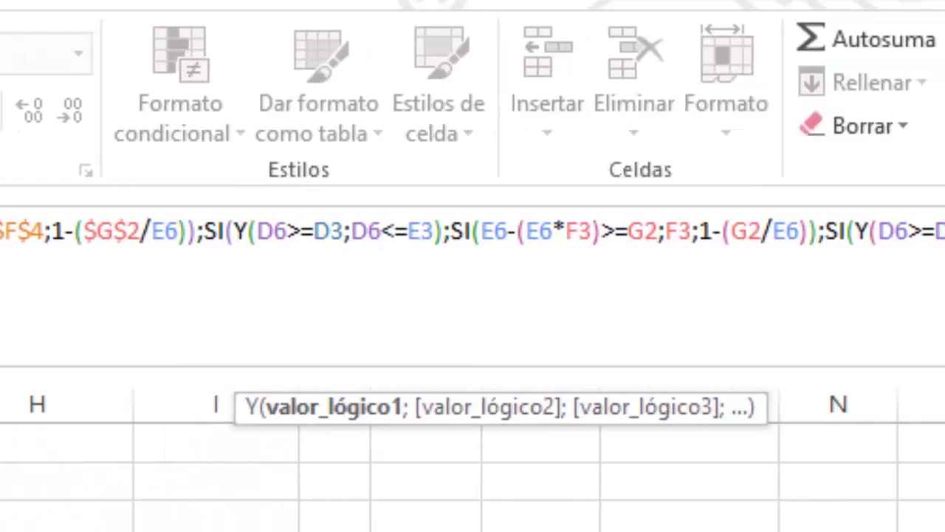
{"action": "key", "text": "Left"}
{"action": "type", "text": "$"}
{"action": "key", "text": "Right"}
{"action": "type", "text": "$"}
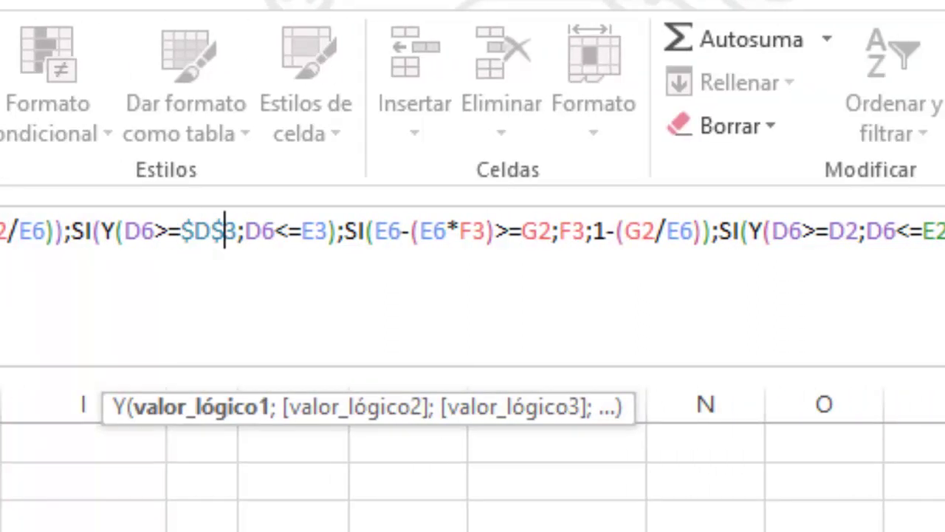
Make the upper hour limit in F6's second Y condition absolute as $E$3.
{"action": "key", "text": "Right"}
{"action": "key", "text": "Right"}
{"action": "key", "text": "Right"}
{"action": "key", "text": "Right"}
{"action": "key", "text": "Right"}
{"action": "key", "text": "Right"}
{"action": "key", "text": "Right"}
{"action": "key", "text": "Left"}
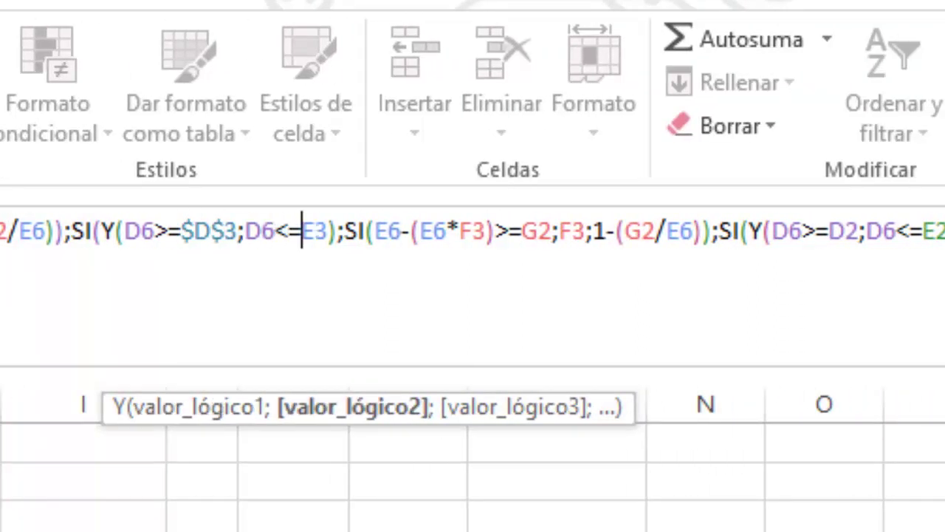
{"action": "type", "text": "$"}
{"action": "key", "text": "Right"}
{"action": "type", "text": "$"}
Make the discount rate multiplied by E6 in the second salary test absolute as $F$3.
{"action": "key", "text": "Right"}
{"action": "key", "text": "Right"}
{"action": "key", "text": "Right"}
{"action": "key", "text": "Right"}
{"action": "key", "text": "Right"}
{"action": "key", "text": "Right"}
{"action": "key", "text": "Right"}
{"action": "key", "text": "Right"}
{"action": "key", "text": "Right"}
{"action": "key", "text": "Right"}
{"action": "key", "text": "Right"}
{"action": "key", "text": "Right"}
{"action": "key", "text": "Right"}
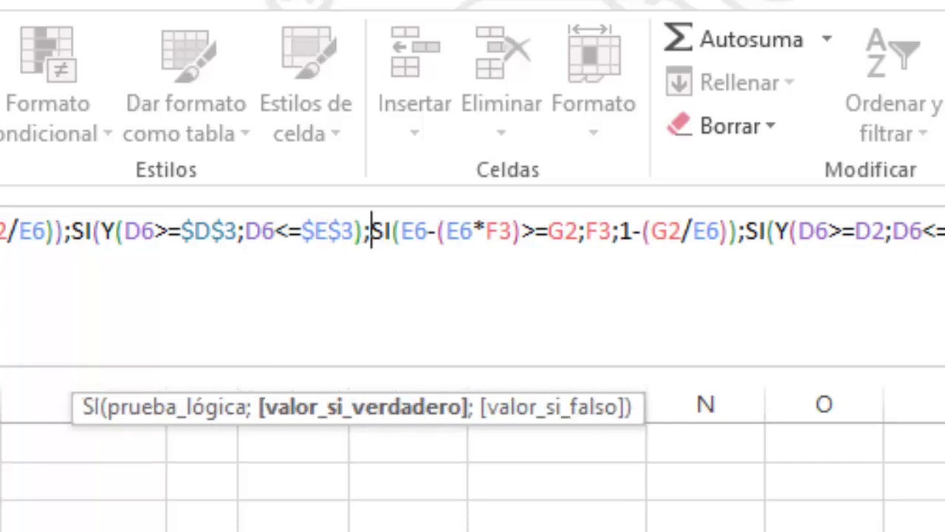
{"action": "key", "text": "Right"}
{"action": "key", "text": "Left"}
{"action": "type", "text": "$"}
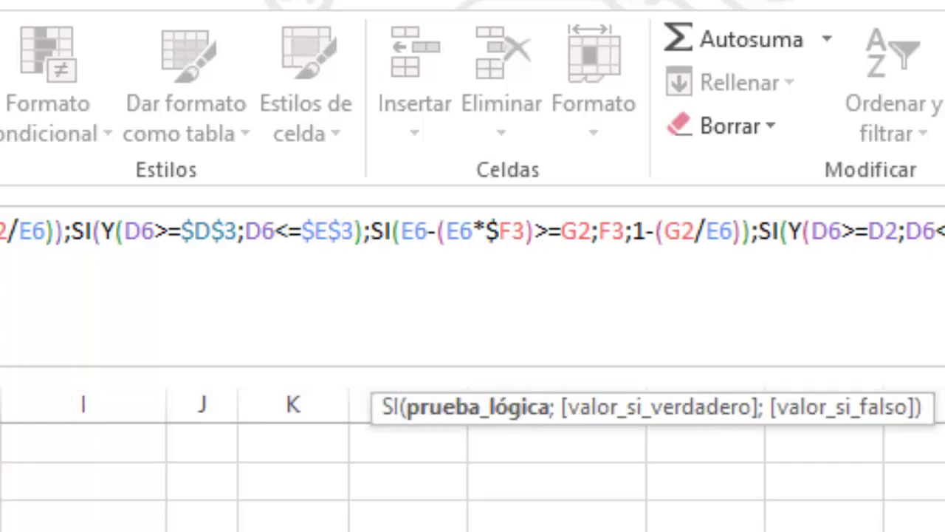
{"action": "key", "text": "Right"}
{"action": "type", "text": "$"}
Make the RMV reference compared in the second salary test absolute as $G$2.
{"action": "key", "text": "Right"}
{"action": "key", "text": "Right"}
{"action": "key", "text": "Right"}
{"action": "key", "text": "Right"}
{"action": "key", "text": "Right"}
{"action": "key", "text": "Right"}
{"action": "key", "text": "Right"}
{"action": "key", "text": "Right"}
{"action": "key", "text": "Left"}
{"action": "key", "text": "Left"}
{"action": "key", "text": "Left"}
{"action": "key", "text": "Left"}
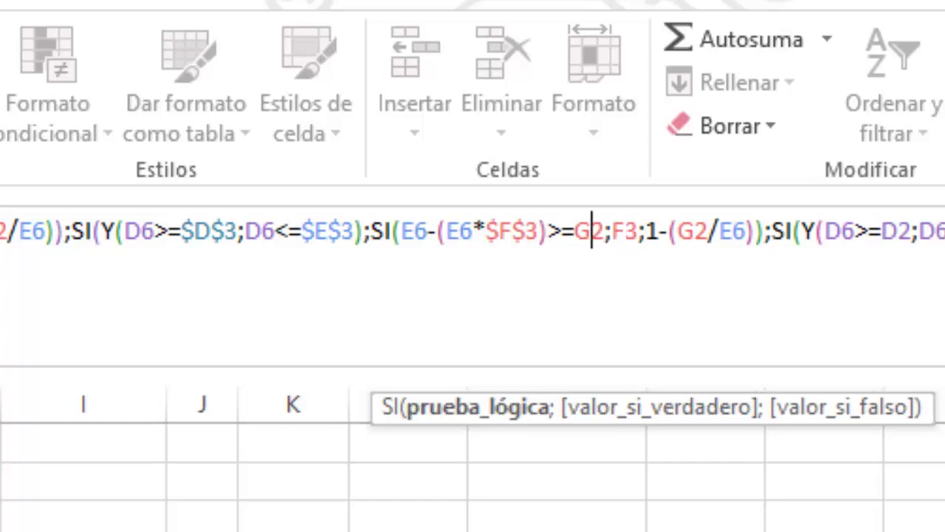
{"action": "type", "text": "$"}
{"action": "key", "text": "Right"}
{"action": "type", "text": "$"}
Make the RMV reference in the second salary test's 1-(G2/E6) alternative absolute as $G$2.
{"action": "key", "text": "Right"}
{"action": "key", "text": "Right"}
{"action": "key", "text": "Right"}
{"action": "key", "text": "Right"}
{"action": "key", "text": "Right"}
{"action": "key", "text": "Right"}
{"action": "key", "text": "Right"}
{"action": "key", "text": "Right"}
{"action": "key", "text": "Right"}
{"action": "key", "text": "Right"}
{"action": "key", "text": "Right"}
{"action": "key", "text": "Right"}
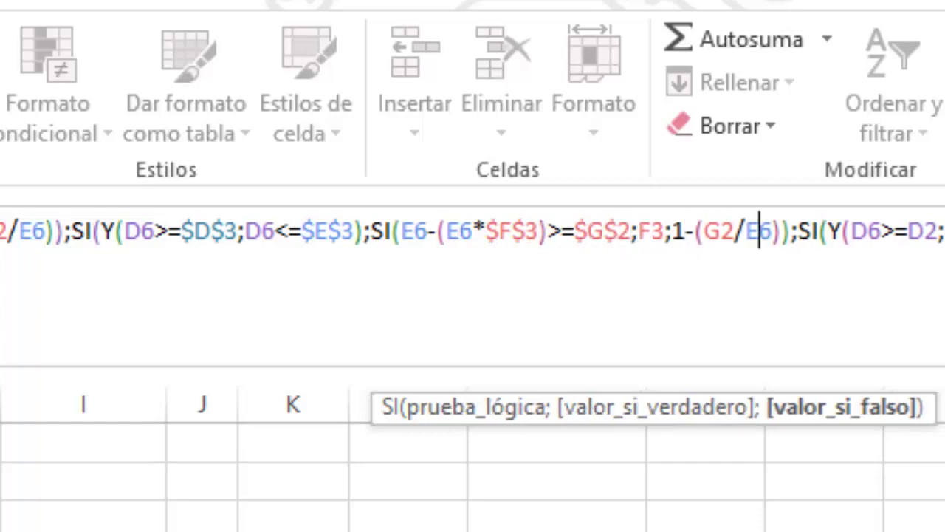
{"action": "key", "text": "Left"}
{"action": "key", "text": "Left"}
{"action": "key", "text": "Left"}
{"action": "key", "text": "Left"}
{"action": "type", "text": "$"}
{"action": "key", "text": "Right"}
{"action": "type", "text": "$"}
Make the lower hour limit in F6's third Y condition absolute as $D$2.
{"action": "key", "text": "Right"}
{"action": "key", "text": "Right"}
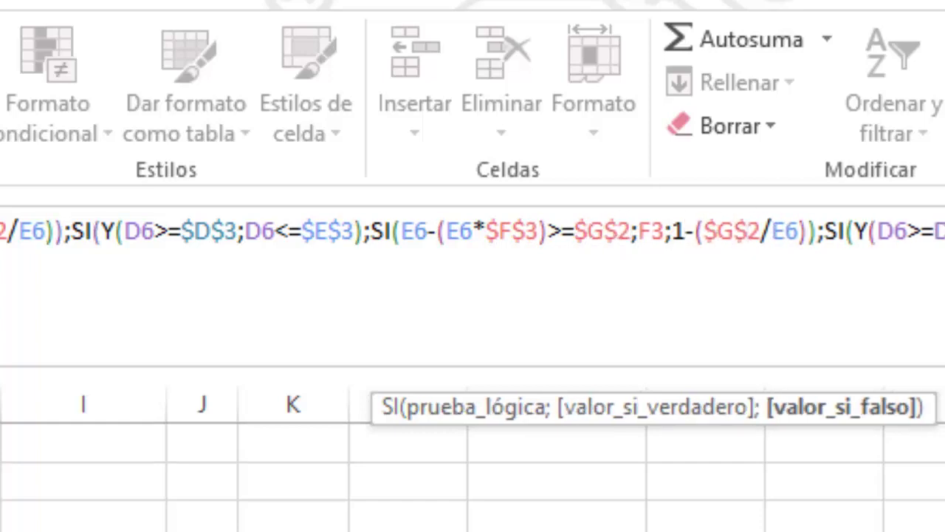
{"action": "key", "text": "Right"}
{"action": "key", "text": "Right"}
{"action": "key", "text": "Right"}
{"action": "key", "text": "Right"}
{"action": "key", "text": "Right"}
{"action": "key", "text": "Right"}
{"action": "key", "text": "Right"}
{"action": "key", "text": "Right"}
{"action": "key", "text": "Right"}
{"action": "key", "text": "Right"}
{"action": "key", "text": "Right"}
{"action": "key", "text": "Right"}
{"action": "key", "text": "Right"}
{"action": "key", "text": "Right"}
{"action": "key", "text": "Right"}
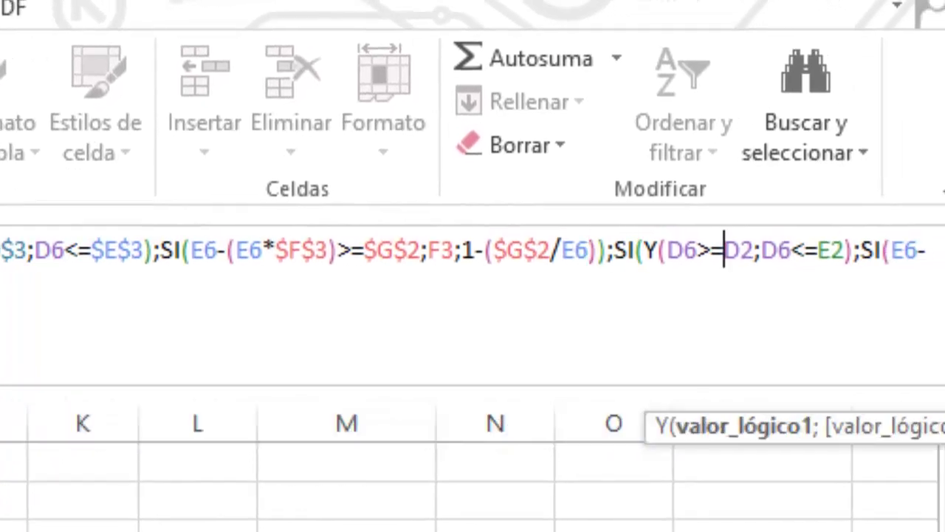
{"action": "key", "text": "Left"}
{"action": "type", "text": "$"}
{"action": "key", "text": "Right"}
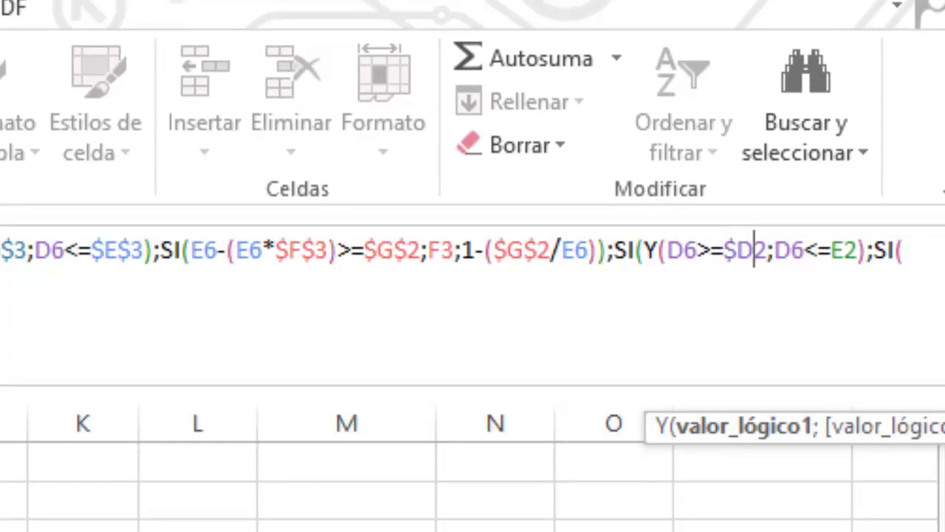
{"action": "type", "text": "$"}
Make the upper hour limit in F6's third Y condition absolute as $E$2.
{"action": "key", "text": "Right"}
{"action": "key", "text": "Right"}
{"action": "key", "text": "Right"}
{"action": "key", "text": "Right"}
{"action": "key", "text": "Right"}
{"action": "key", "text": "Right"}
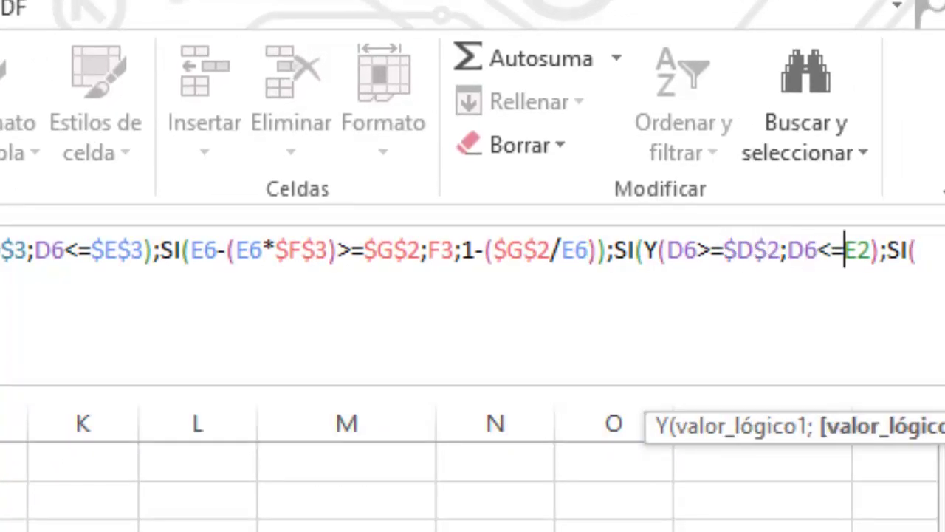
{"action": "type", "text": "$"}
{"action": "key", "text": "Right"}
{"action": "type", "text": "$"}
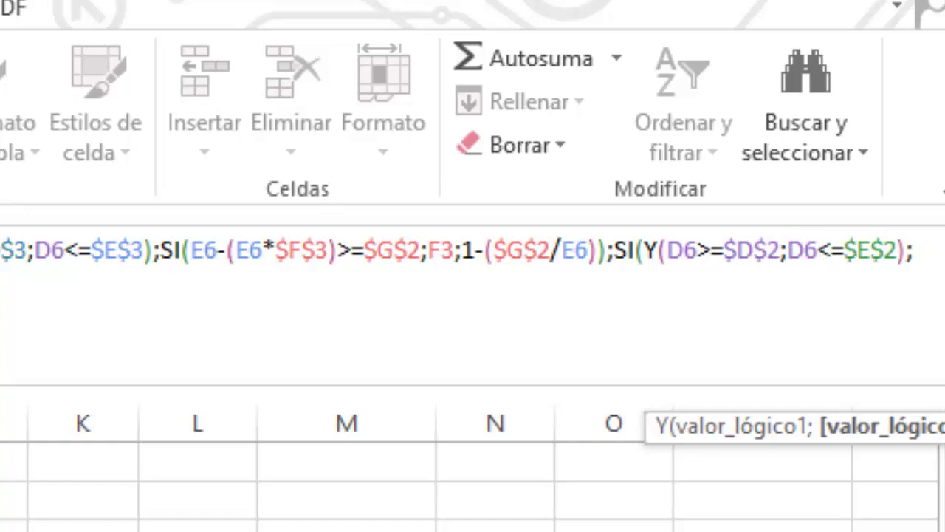
Make the discount rate multiplied by E6 in the third salary test absolute as $F$2.
{"action": "key", "text": "End"}
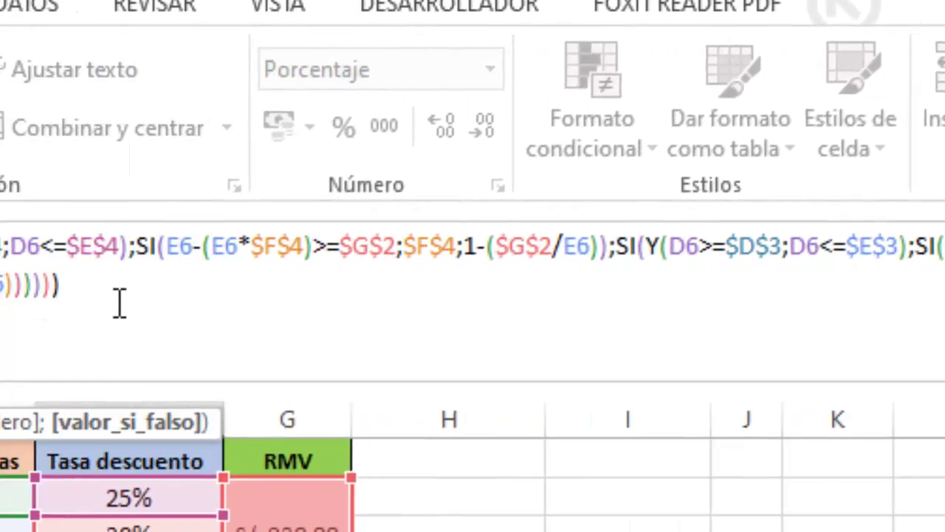
{"action": "key", "text": "Left"}
{"action": "key", "text": "Left"}
{"action": "key", "text": "Left"}
{"action": "key", "text": "Left"}
{"action": "key", "text": "Left"}
{"action": "key", "text": "Left"}
{"action": "key", "text": "Left"}
{"action": "key", "text": "Left"}
{"action": "key", "text": "Left"}
{"action": "key", "text": "Left"}
{"action": "key", "text": "Left"}
{"action": "key", "text": "Left"}
{"action": "key", "text": "Left"}
{"action": "key", "text": "Left"}
{"action": "key", "text": "Left"}
{"action": "key", "text": "Left"}
{"action": "key", "text": "Left"}
{"action": "key", "text": "Left"}
{"action": "key", "text": "Left"}
{"action": "key", "text": "Left"}
{"action": "key", "text": "Left"}
{"action": "key", "text": "Left"}
{"action": "key", "text": "Left"}
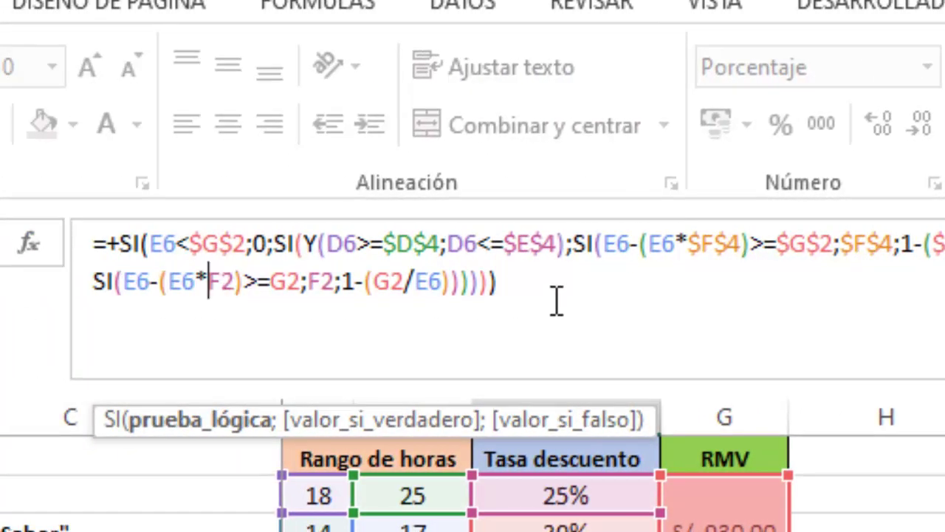
{"action": "type", "text": "$"}
{"action": "key", "text": "Right"}
{"action": "type", "text": "$"}
Make the RMV reference compared in the third salary test absolute as $G$2.
{"action": "key", "text": "Right"}
{"action": "key", "text": "Right"}
{"action": "key", "text": "Right"}
{"action": "key", "text": "Right"}
{"action": "key", "text": "Right"}
{"action": "key", "text": "Right"}
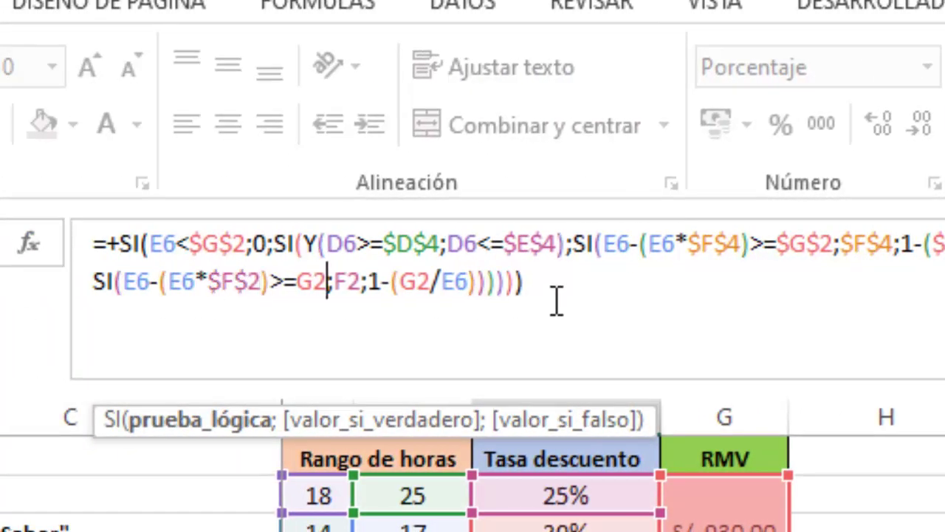
{"action": "key", "text": "Left"}
{"action": "key", "text": "Left"}
{"action": "type", "text": "$"}
{"action": "key", "text": "Right"}
{"action": "type", "text": "$"}
Make the discount rate returned when the third salary test is true absolute as $F$2.
{"action": "key", "text": "Right"}
{"action": "key", "text": "Right"}
{"action": "type", "text": "$"}
{"action": "key", "text": "Right"}
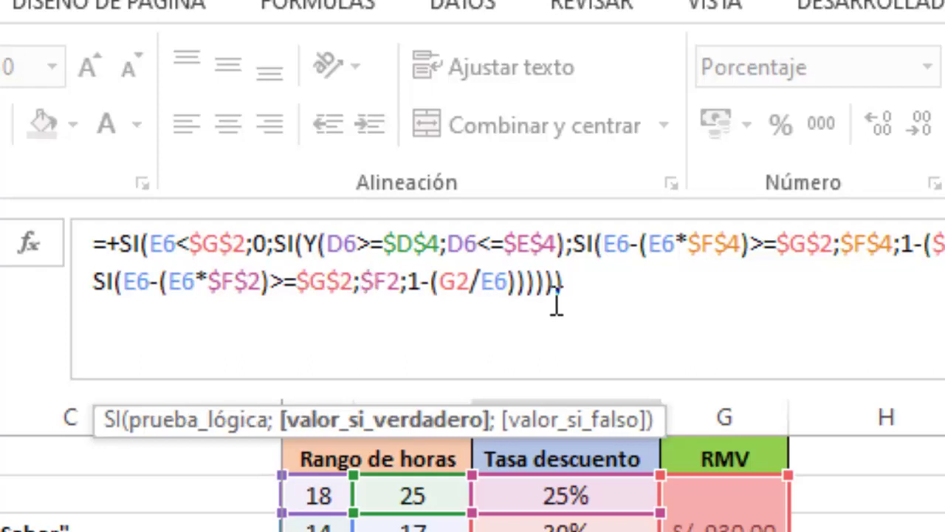
{"action": "type", "text": "$"}
Make the RMV reference in the third test's 1-(G2/E6) alternative absolute as $G$2 and commit F6's formula.
{"action": "key", "text": "Right"}
{"action": "key", "text": "Right"}
{"action": "key", "text": "Right"}
{"action": "key", "text": "Right"}
{"action": "key", "text": "Right"}
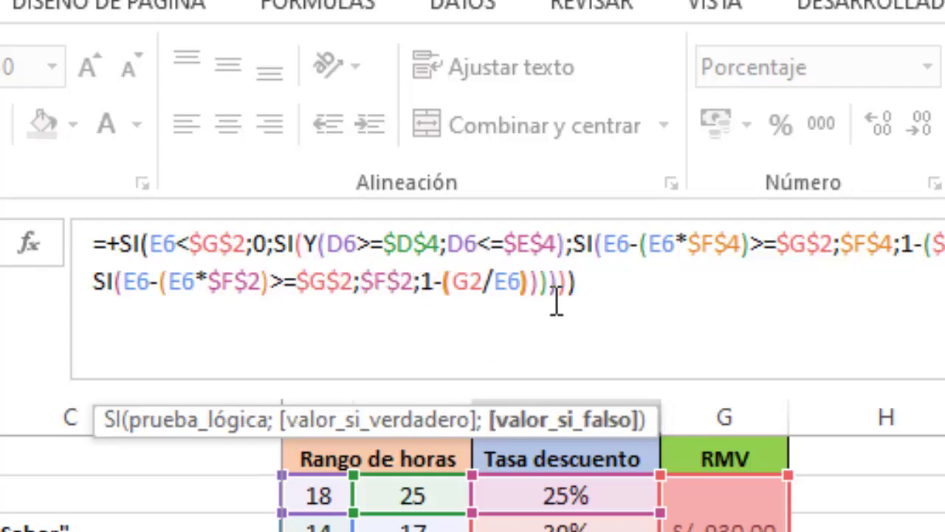
{"action": "key", "text": "Left"}
{"action": "key", "text": "Left"}
{"action": "key", "text": "Right"}
{"action": "key", "text": "Right"}
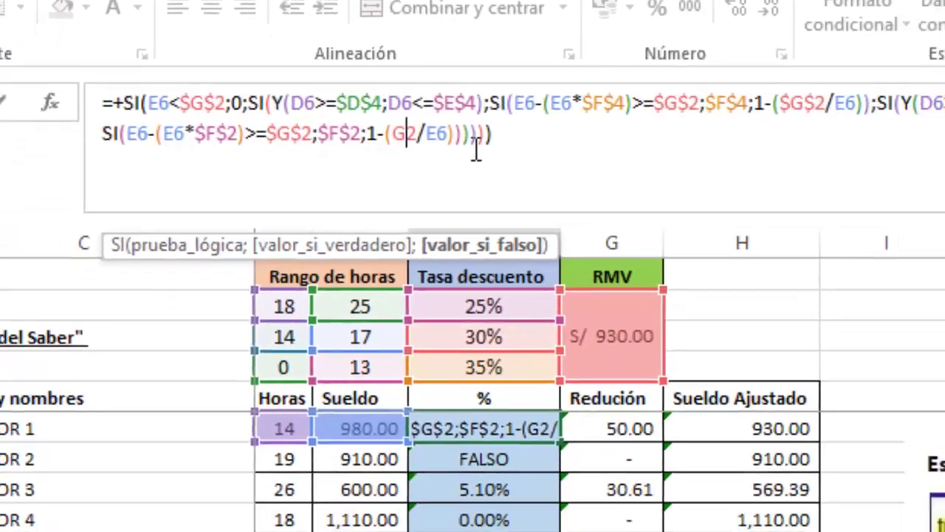
{"action": "type", "text": "$"}
{"action": "key", "text": "Right"}
{"action": "type", "text": "$"}
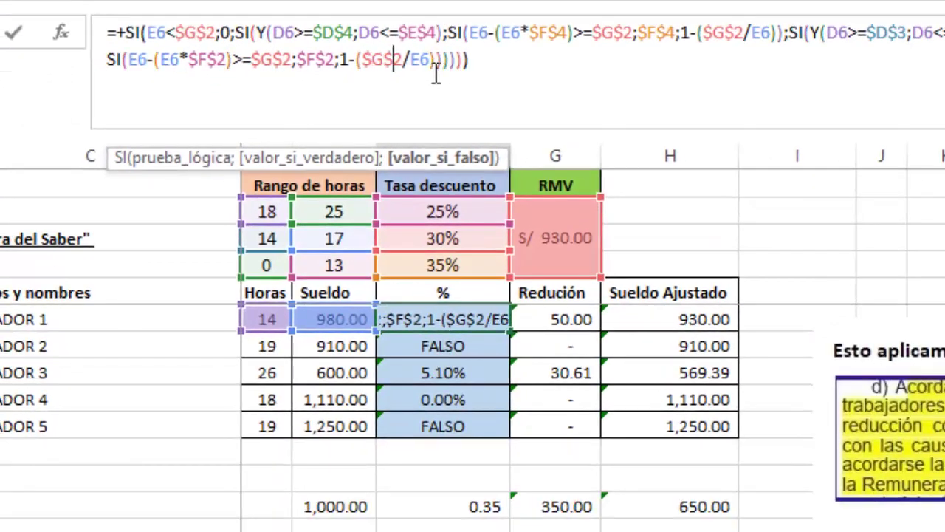
{"action": "key", "text": "Return"}
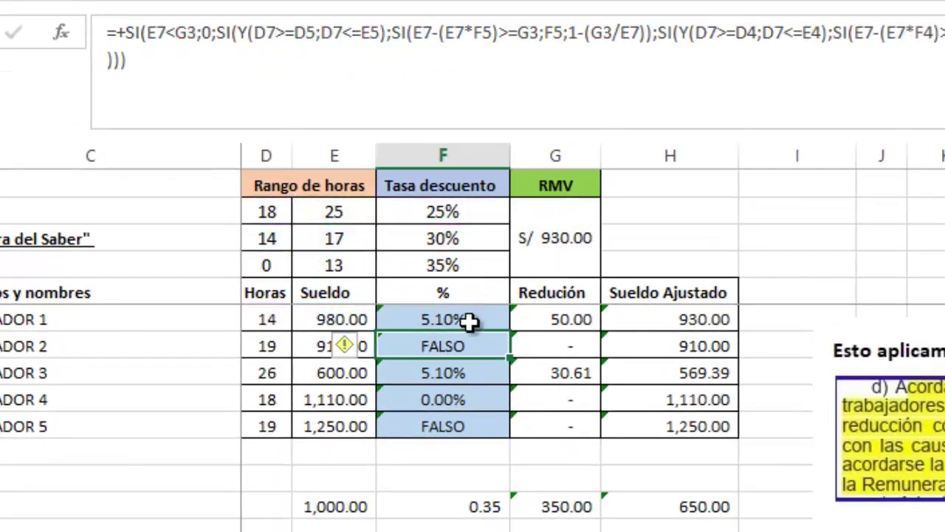
Fill the discount formula from F6 down through F10 for all five workers.
{"action": "left_click", "coordinate": [470, 323]}
{"action": "left_click_drag", "start_coordinate": [510, 332], "coordinate": [502, 428]}
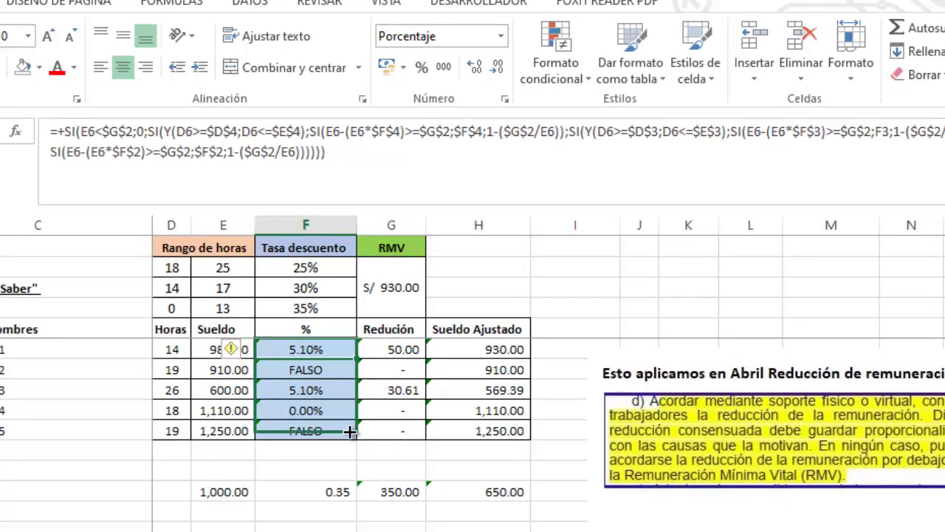
{"action": "left_click_drag", "start_coordinate": [350, 432], "coordinate": [349, 431]}
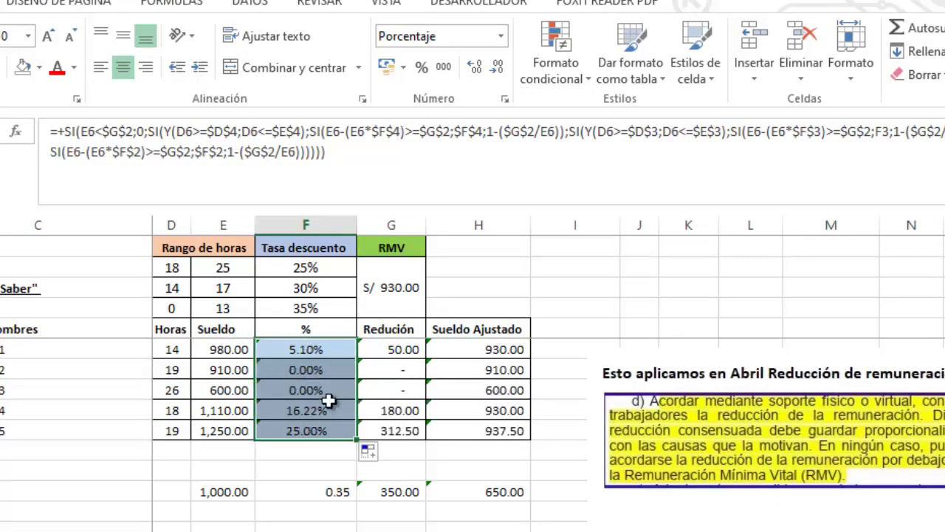
Check the salaries of workers 2 to 5 against their discount percentages and adjusted salaries.
{"action": "left_click", "coordinate": [213, 371]}
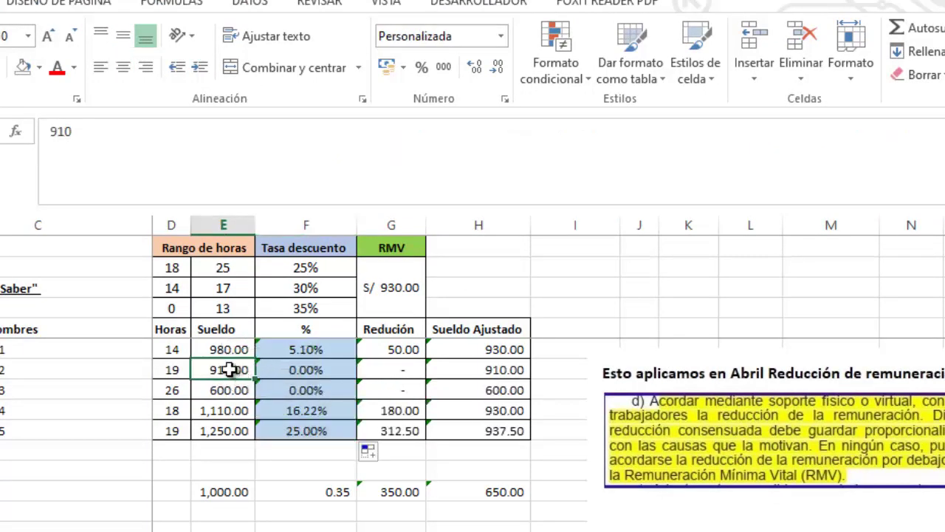
{"action": "left_click", "coordinate": [231, 392]}
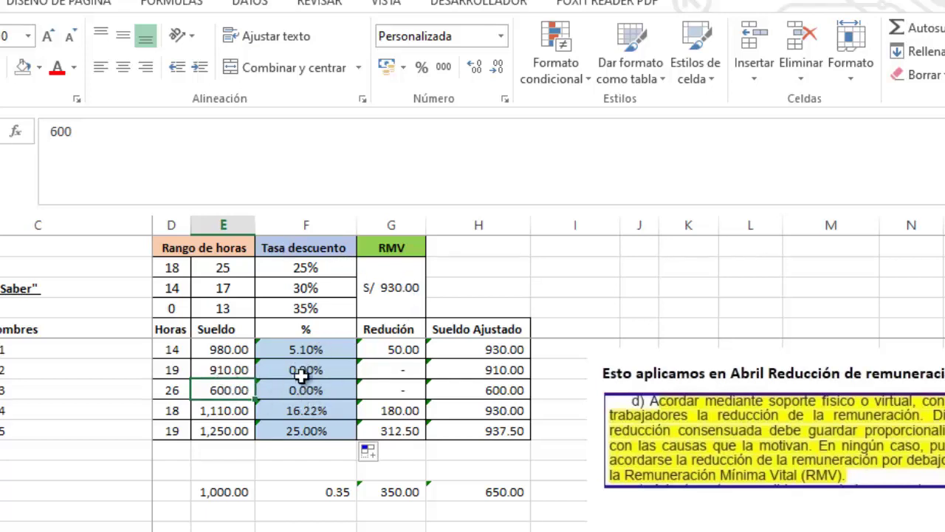
{"action": "left_click", "coordinate": [222, 410]}
{"action": "left_click", "coordinate": [306, 431]}
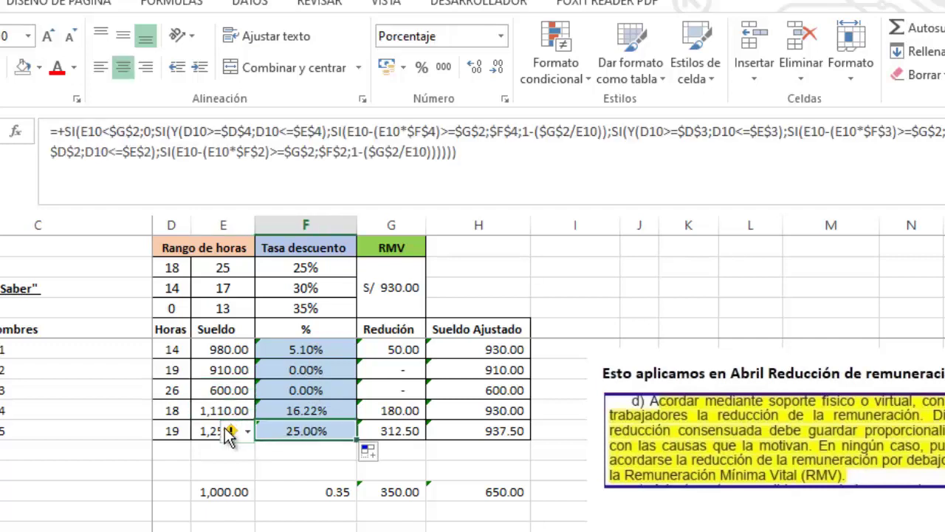
{"action": "left_click", "coordinate": [229, 431]}
{"action": "left_click", "coordinate": [214, 431]}
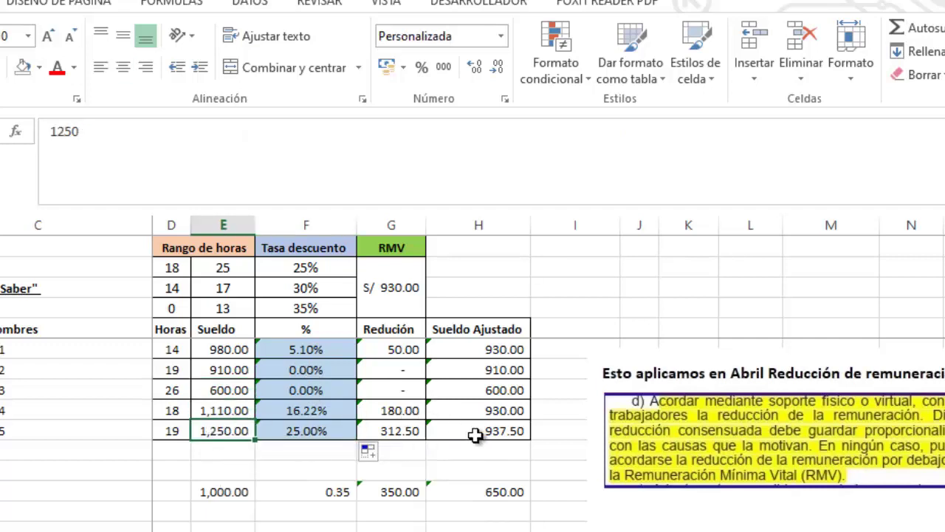